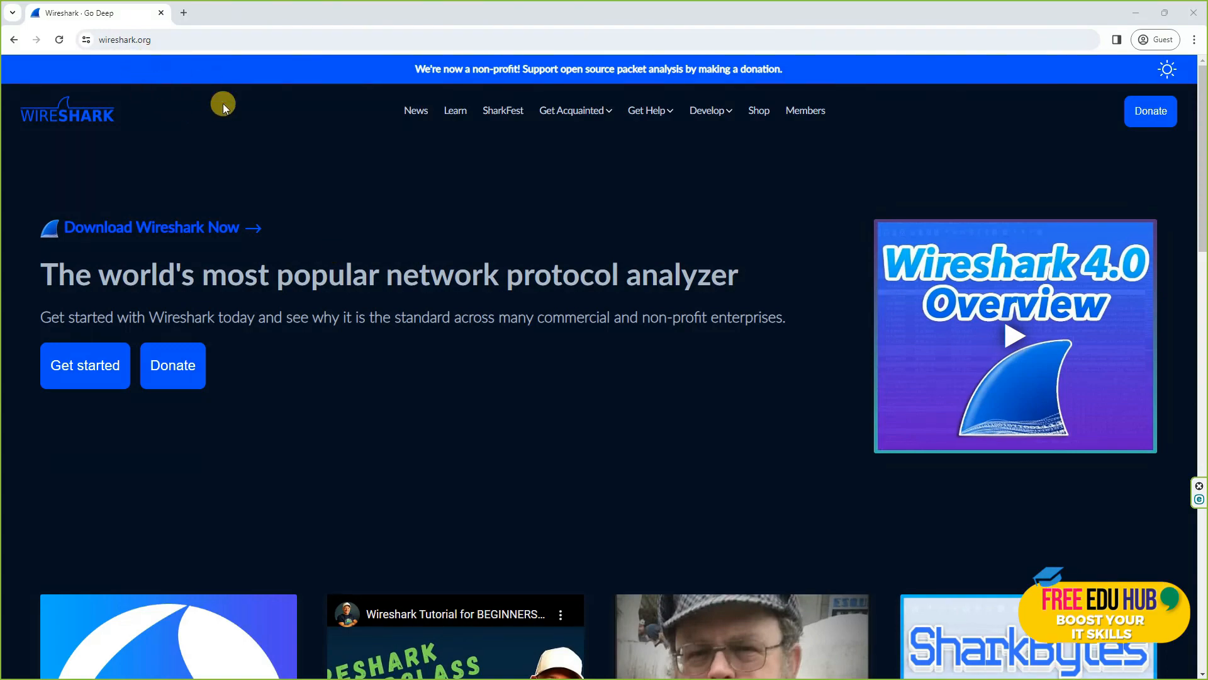
Step: Show wireshark.org's Download Wireshark section with the Stable Release 4.2.1 Windows installers
click(80, 382)
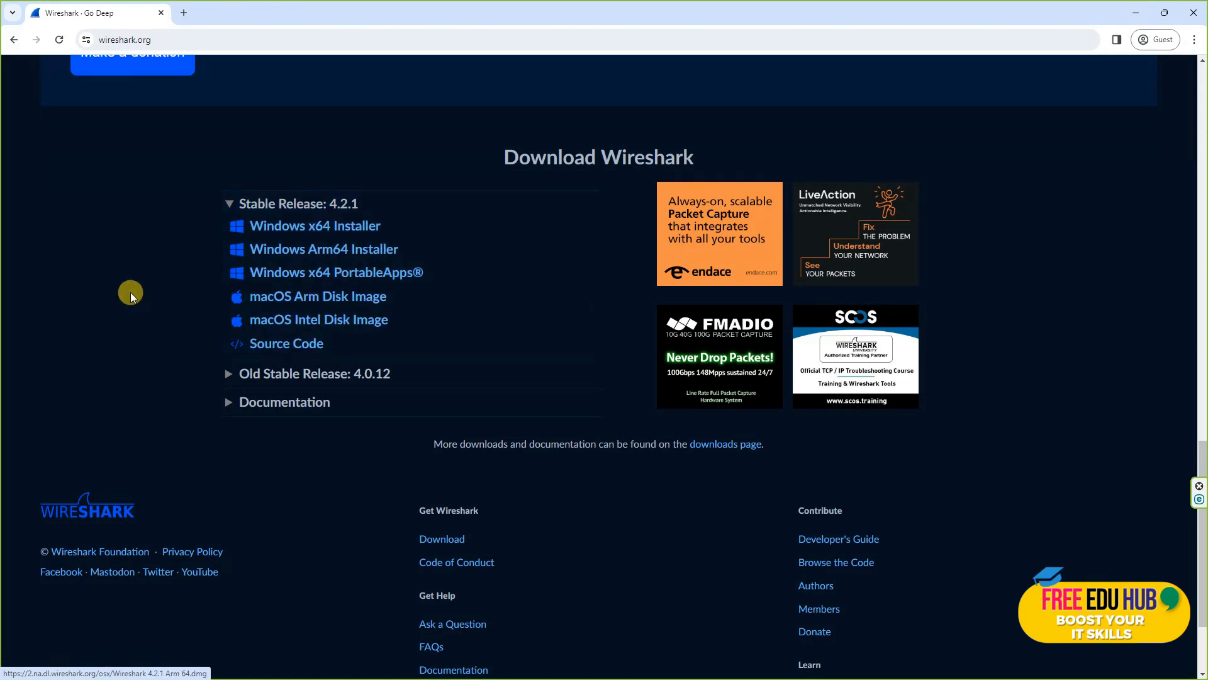
scroll(352, 282, up, 2)
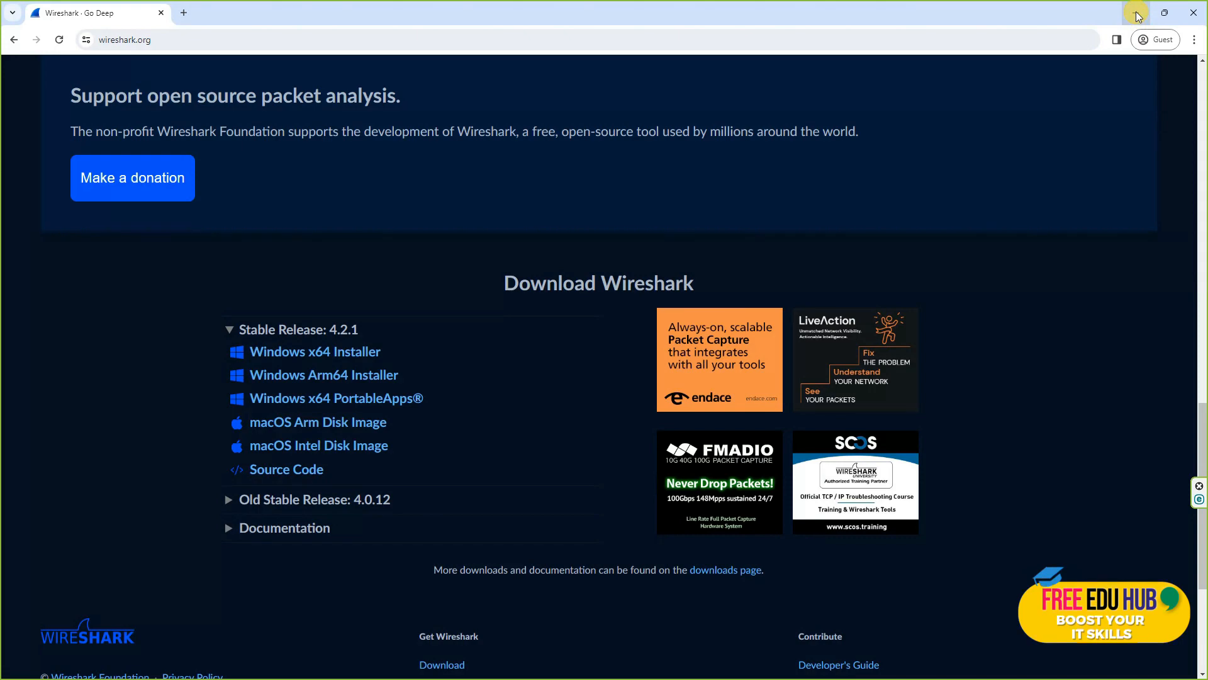
Step: Bring TASK.txt above Wireshark and point out the investigation.pcap and chocolate-treat-recipes evidence entries
key(alt+Tab)
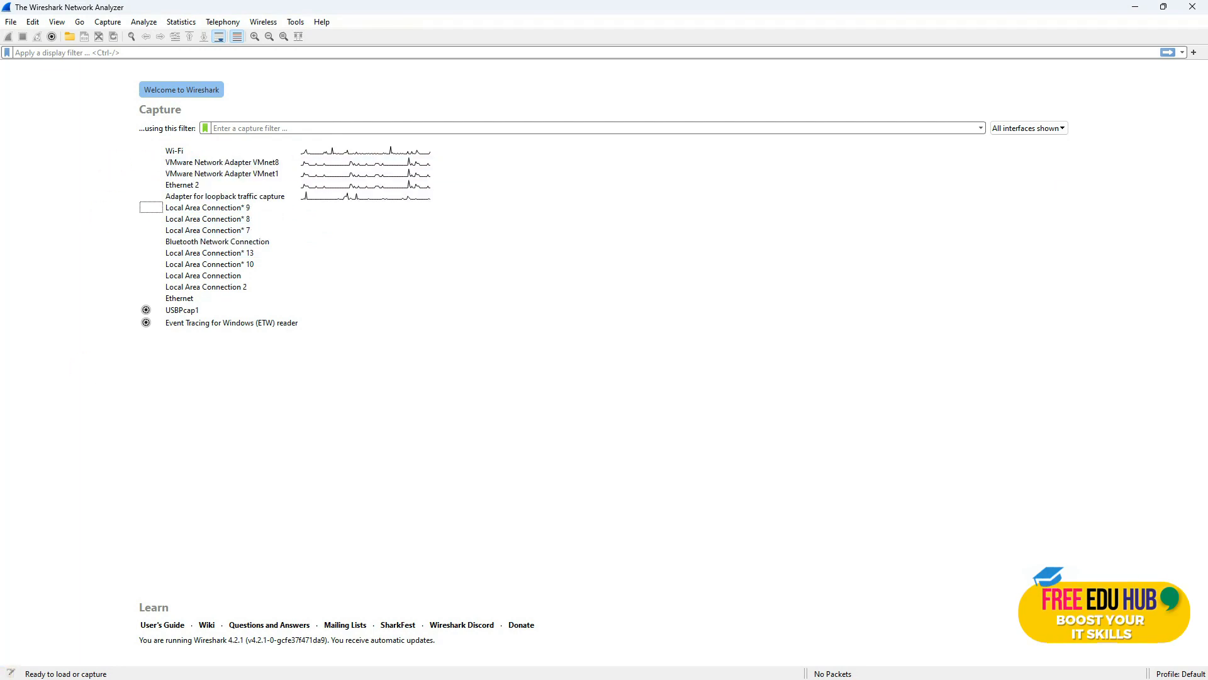
key(alt+Tab)
click(608, 441)
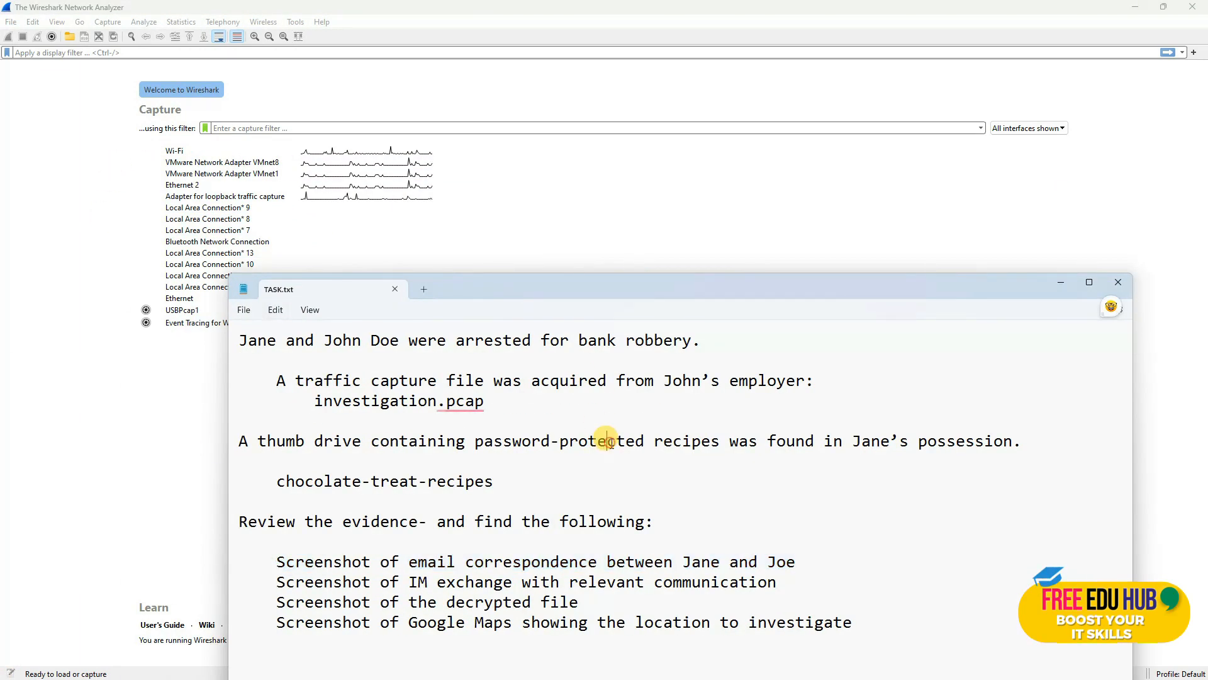
drag(784, 286, 688, 104)
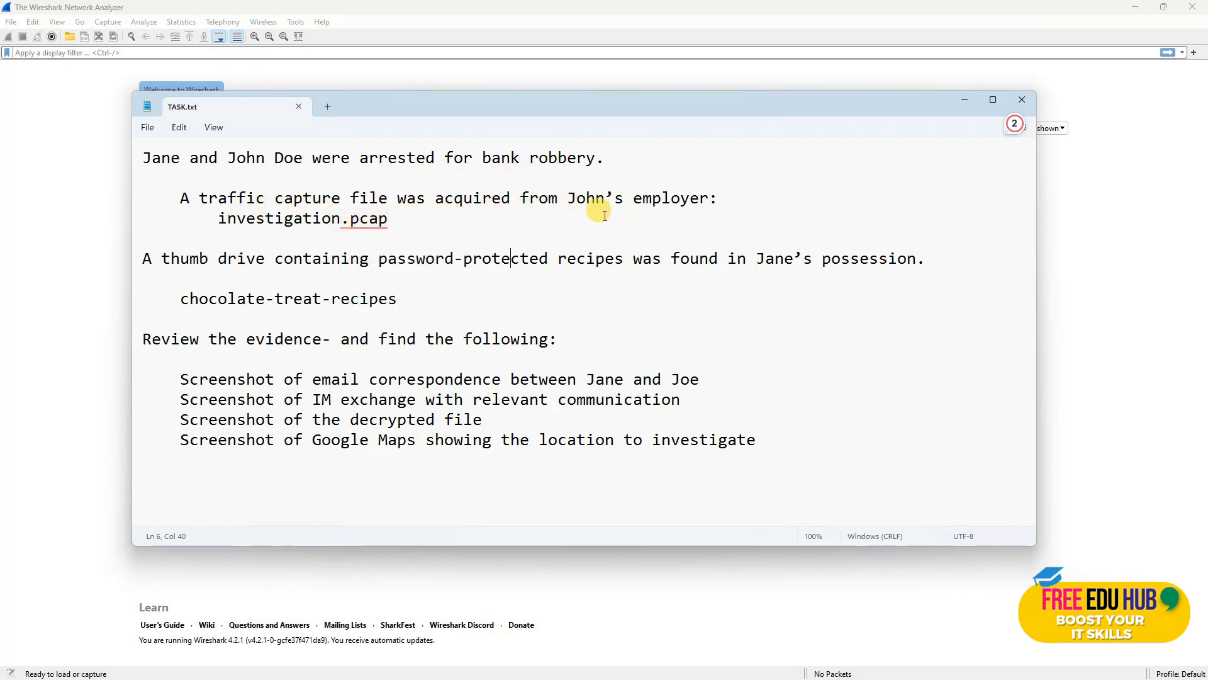
click(403, 221)
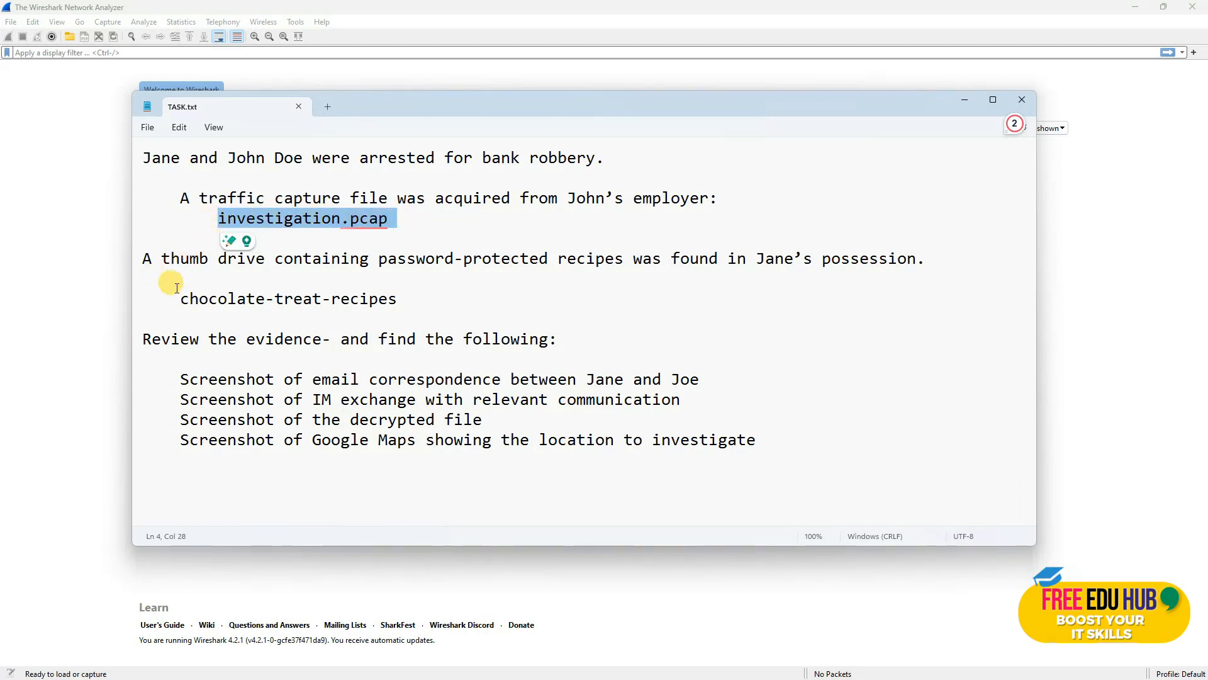
click(226, 297)
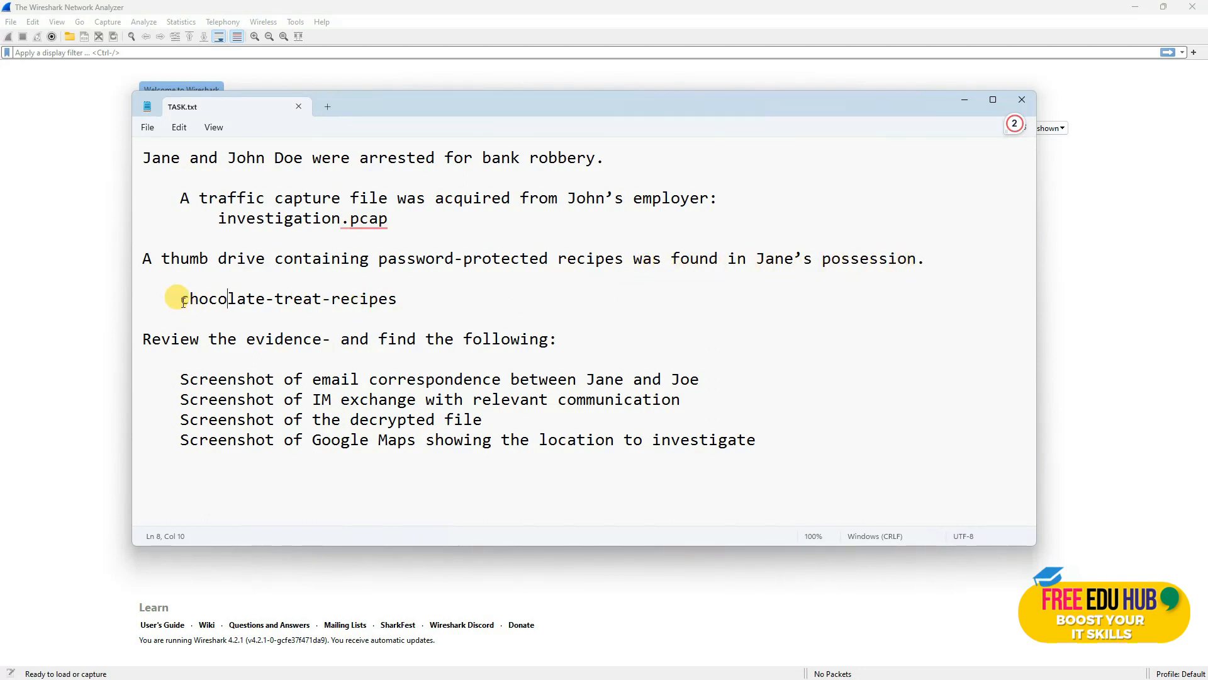
drag(179, 300, 384, 306)
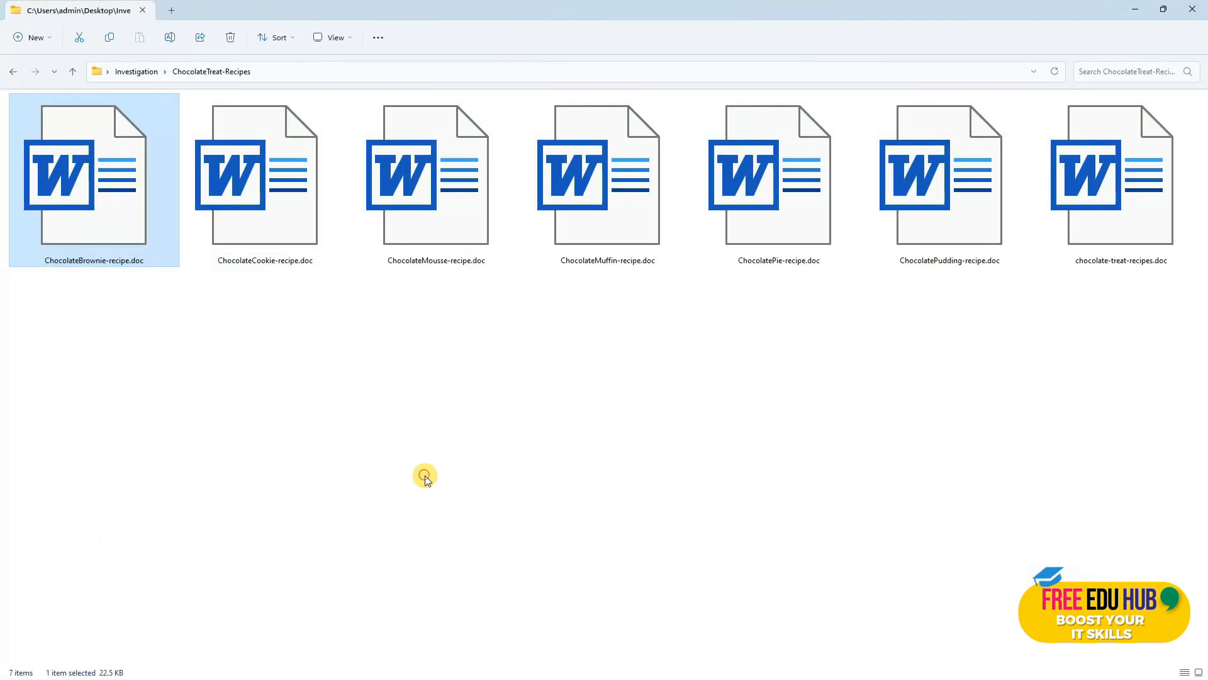
Step: Locate investigation.pcap in the Investigation folder and match it to its name in the task notes
click(73, 71)
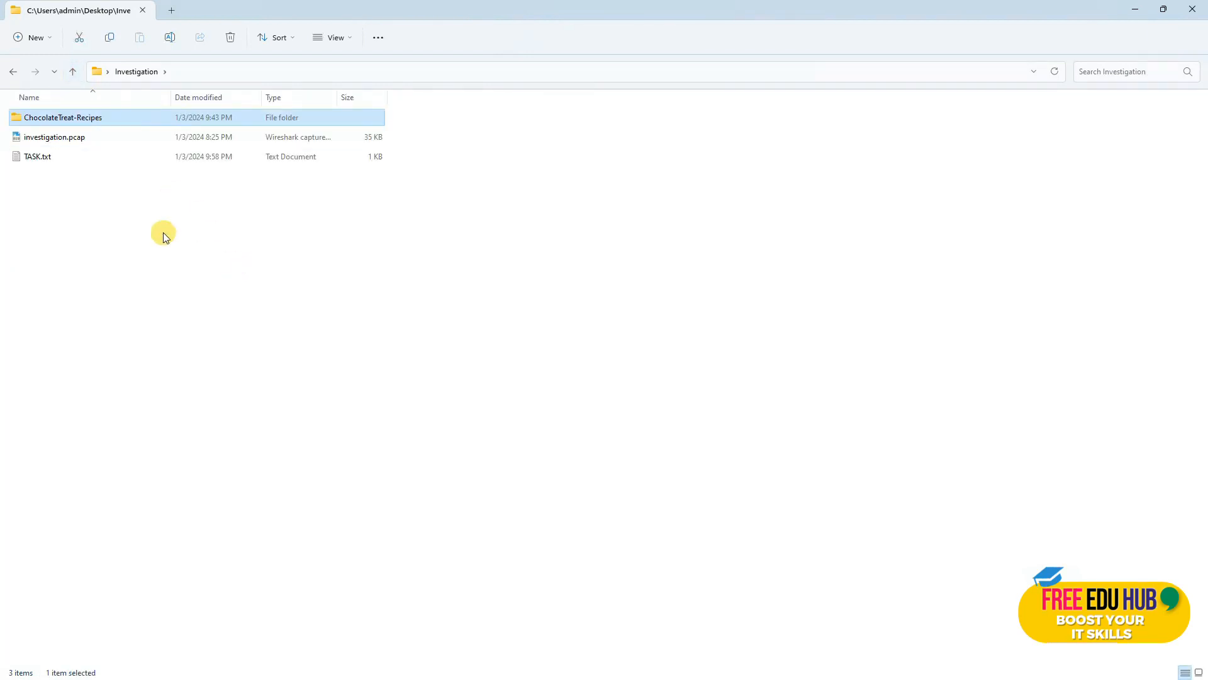
click(48, 138)
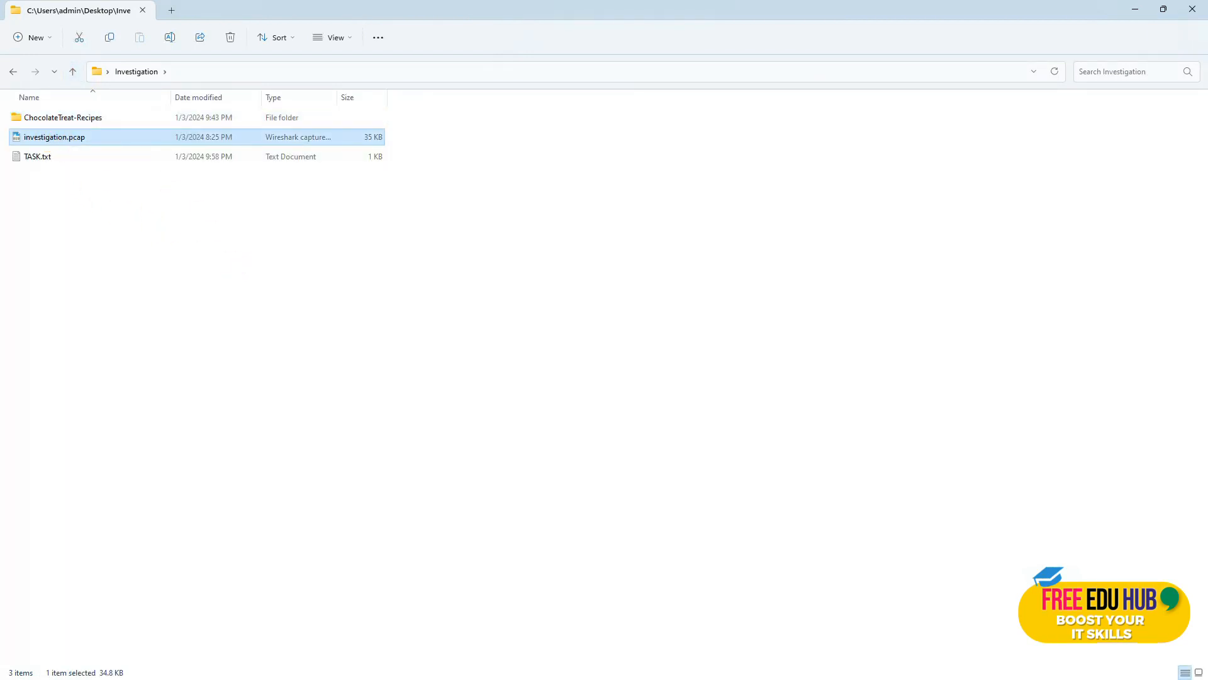
key(alt+Tab)
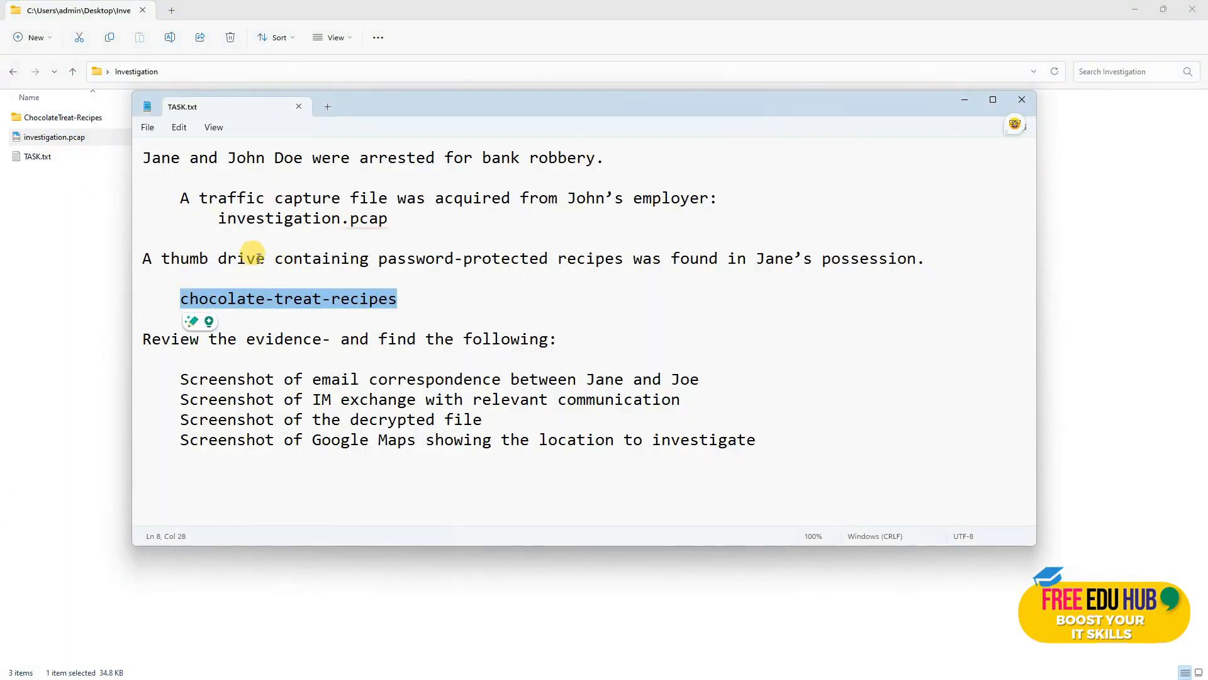
click(416, 224)
drag(270, 224, 217, 228)
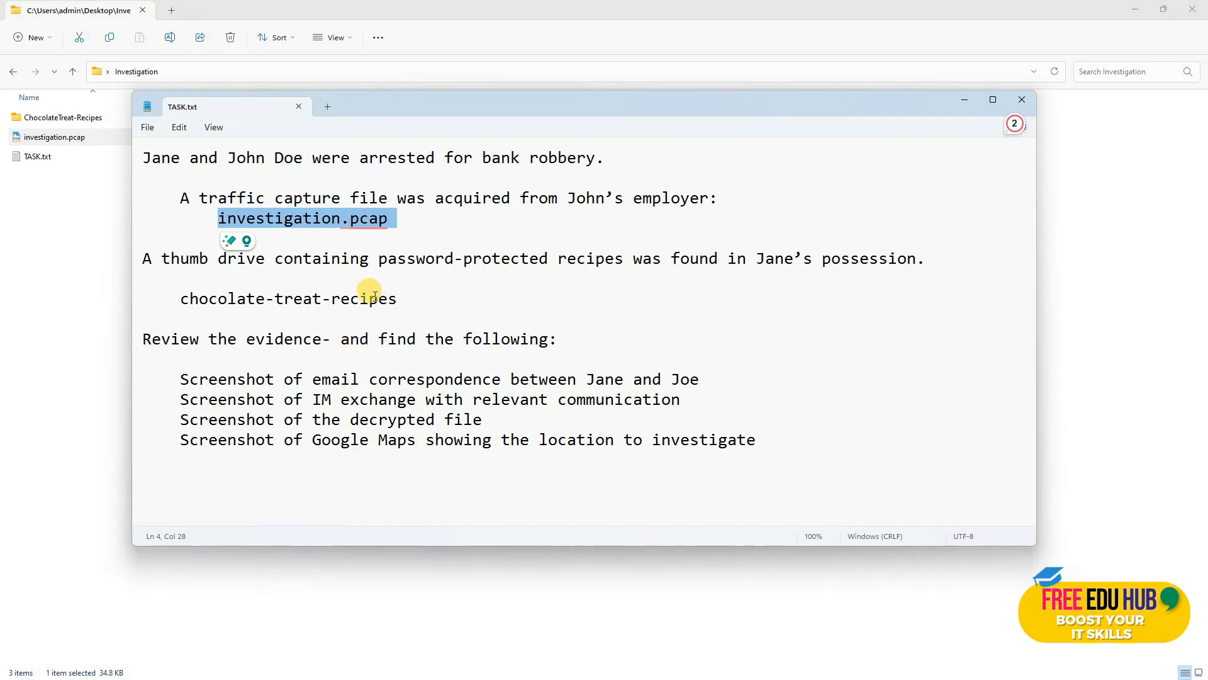
Step: Try opening chocolate-treat-recipes.doc from ChocolateTreat-Recipes and cancel its password prompt
click(93, 254)
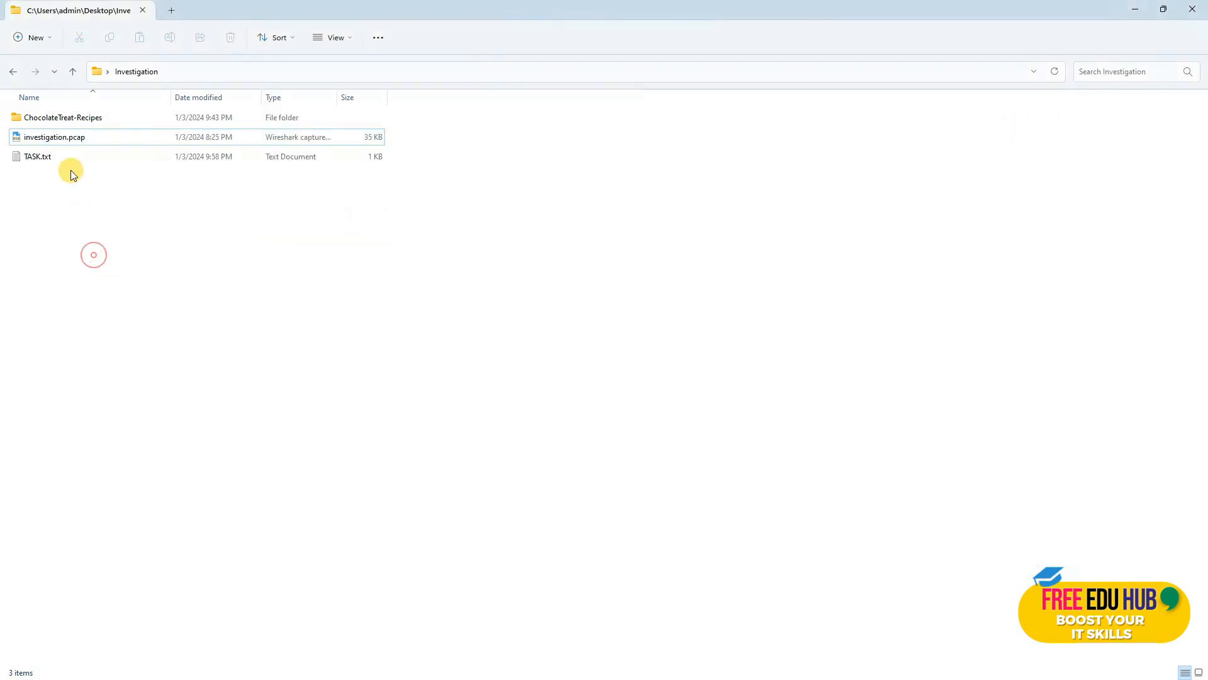
double_click(78, 118)
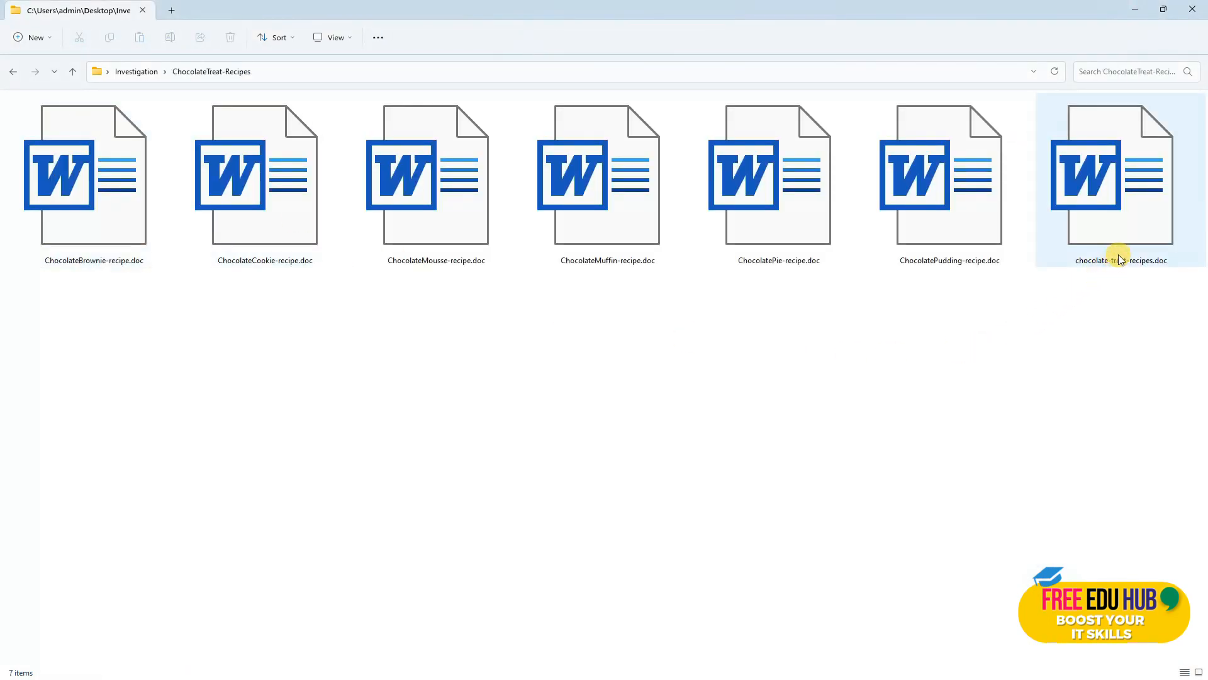
click(1098, 250)
double_click(1098, 250)
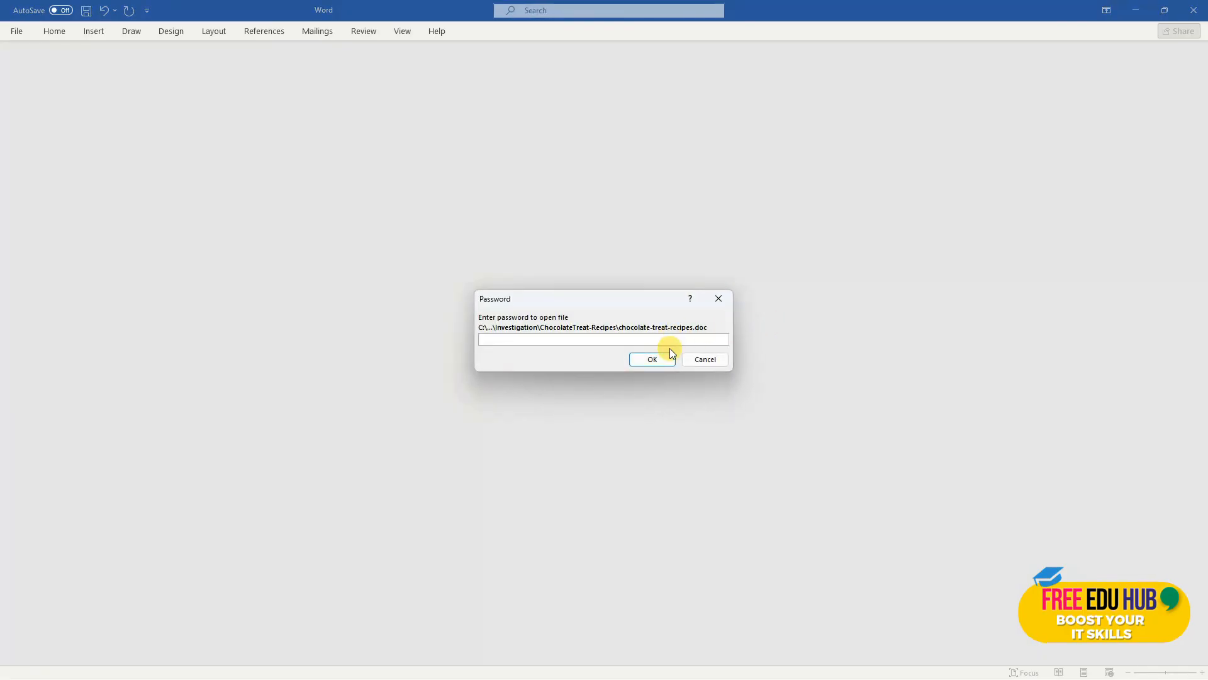
click(705, 361)
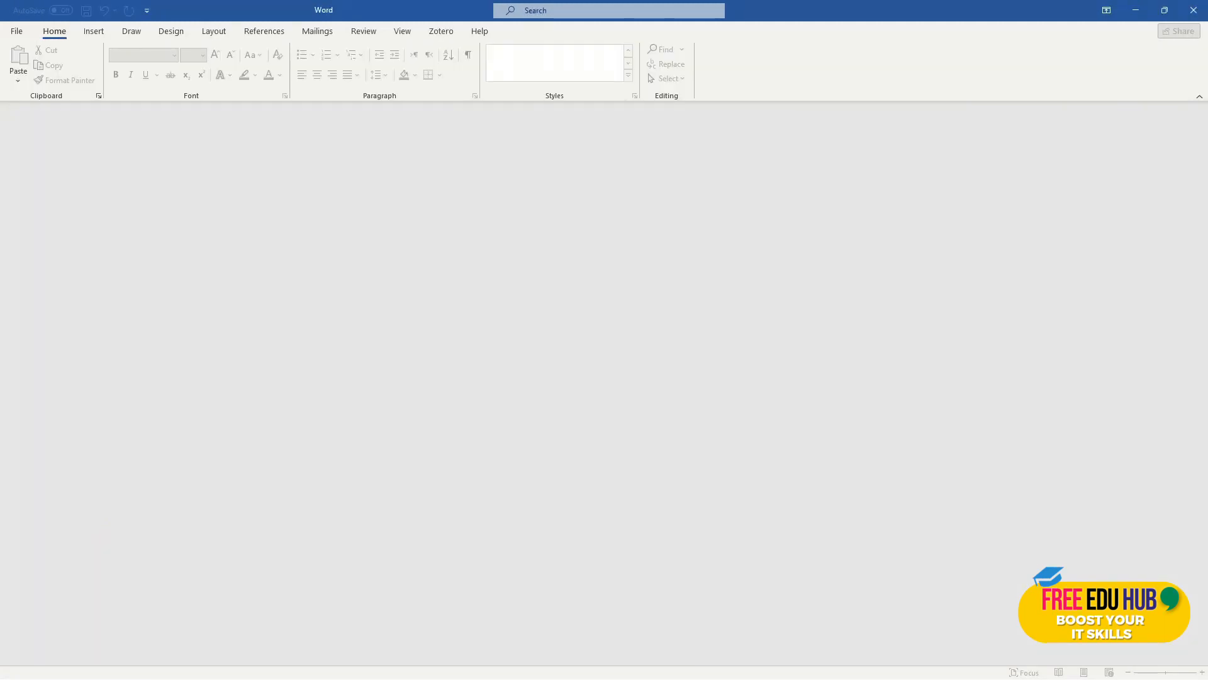
Step: Review the email correspondence and IM exchange screenshot requirements in TASK.txt
key(alt+Tab)
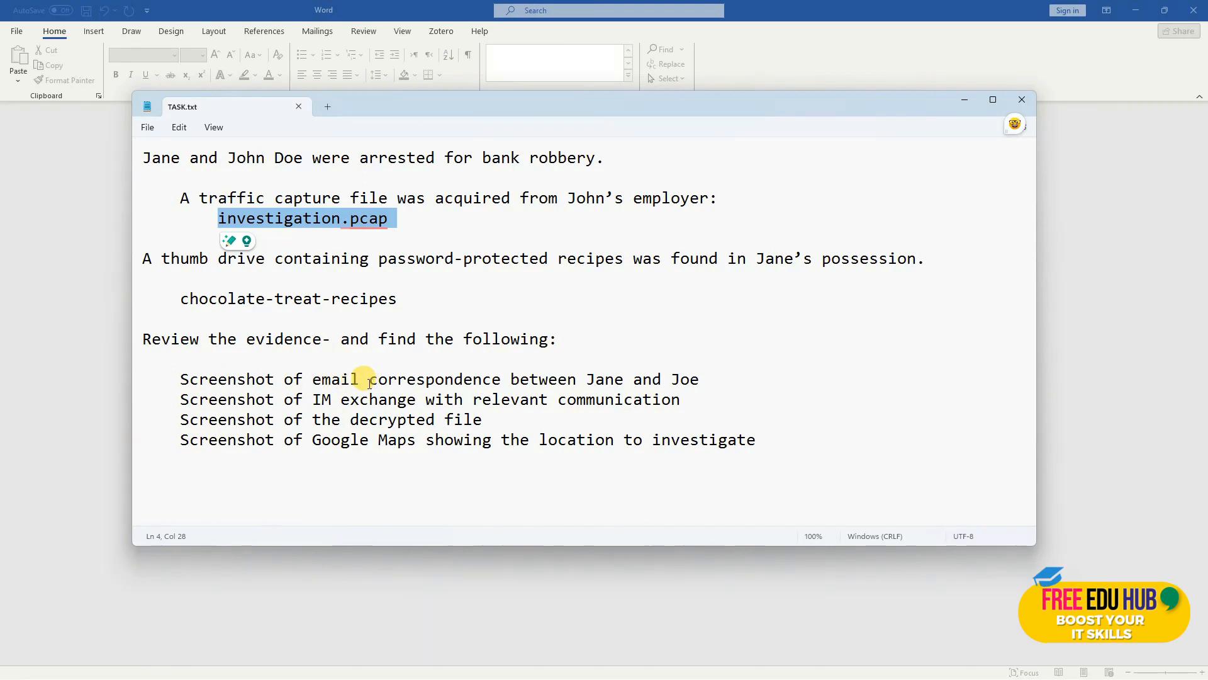
drag(313, 379, 509, 381)
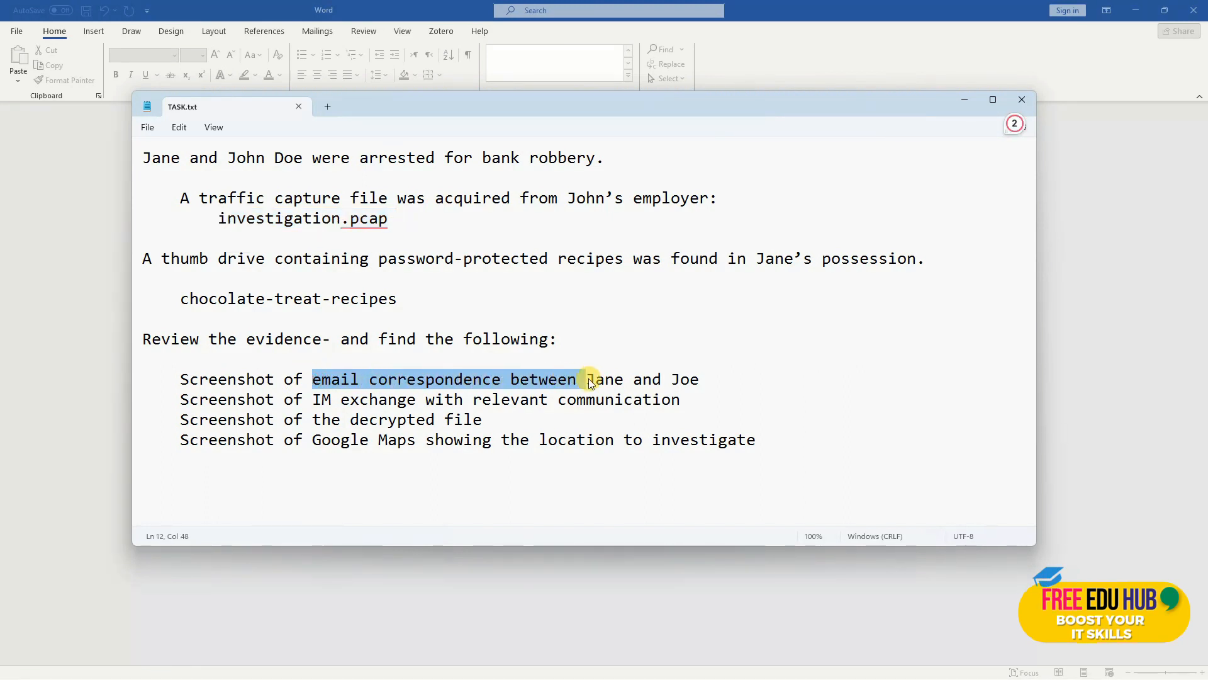
drag(590, 382, 666, 384)
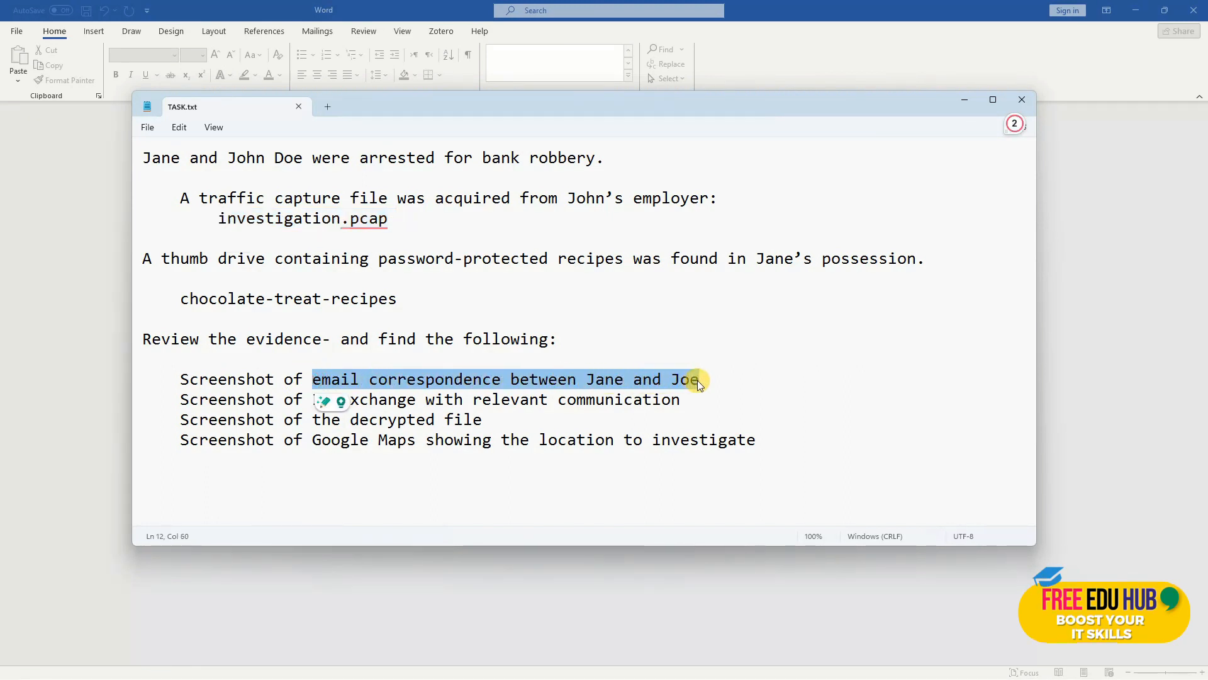
click(405, 415)
drag(313, 399, 697, 413)
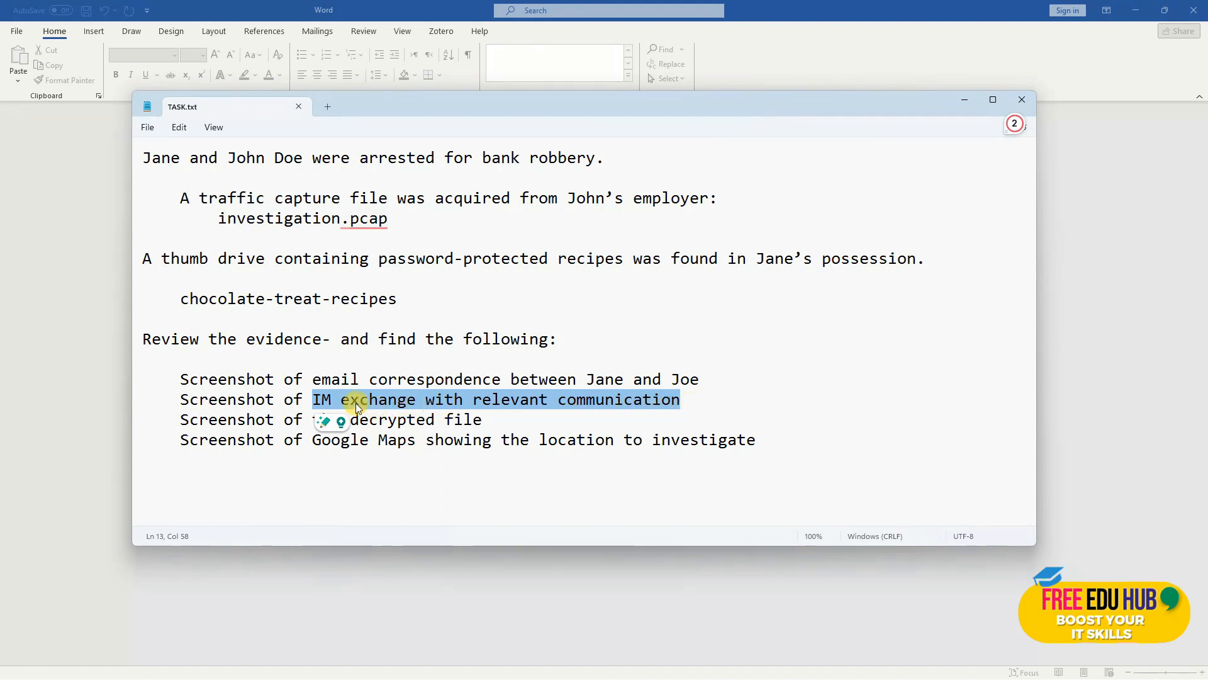
click(332, 399)
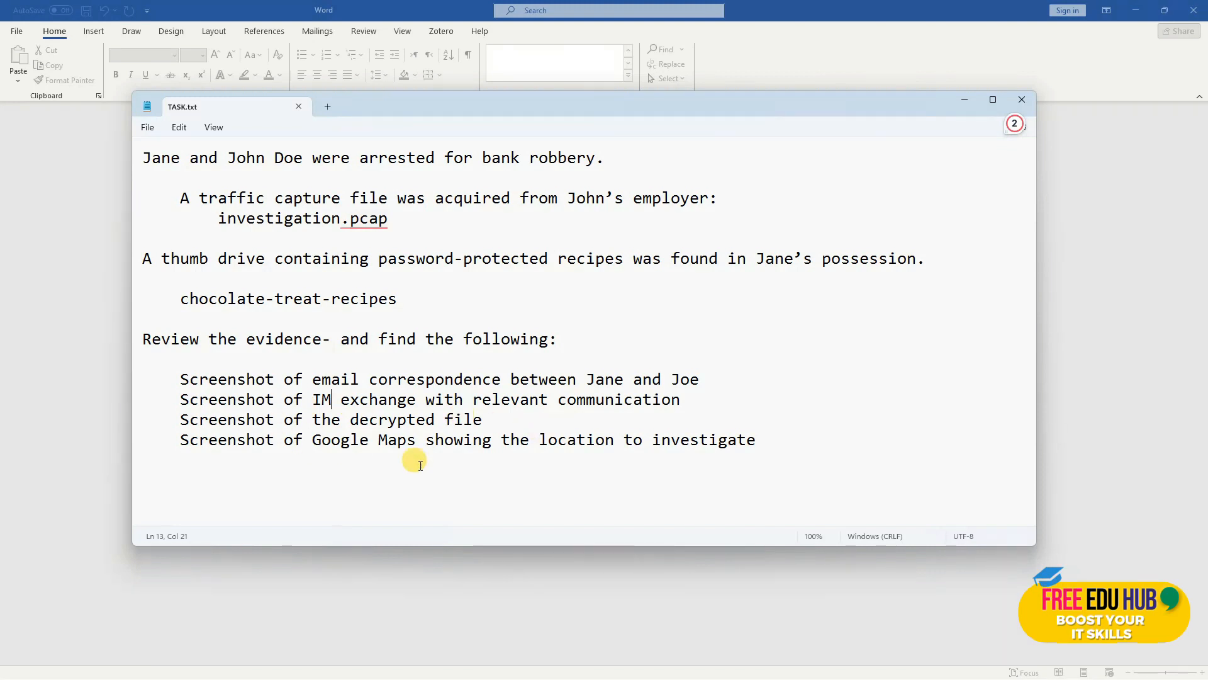
Step: Review the Google Maps location requirement and investigation.pcap name, then minimize the notes
drag(626, 444, 408, 440)
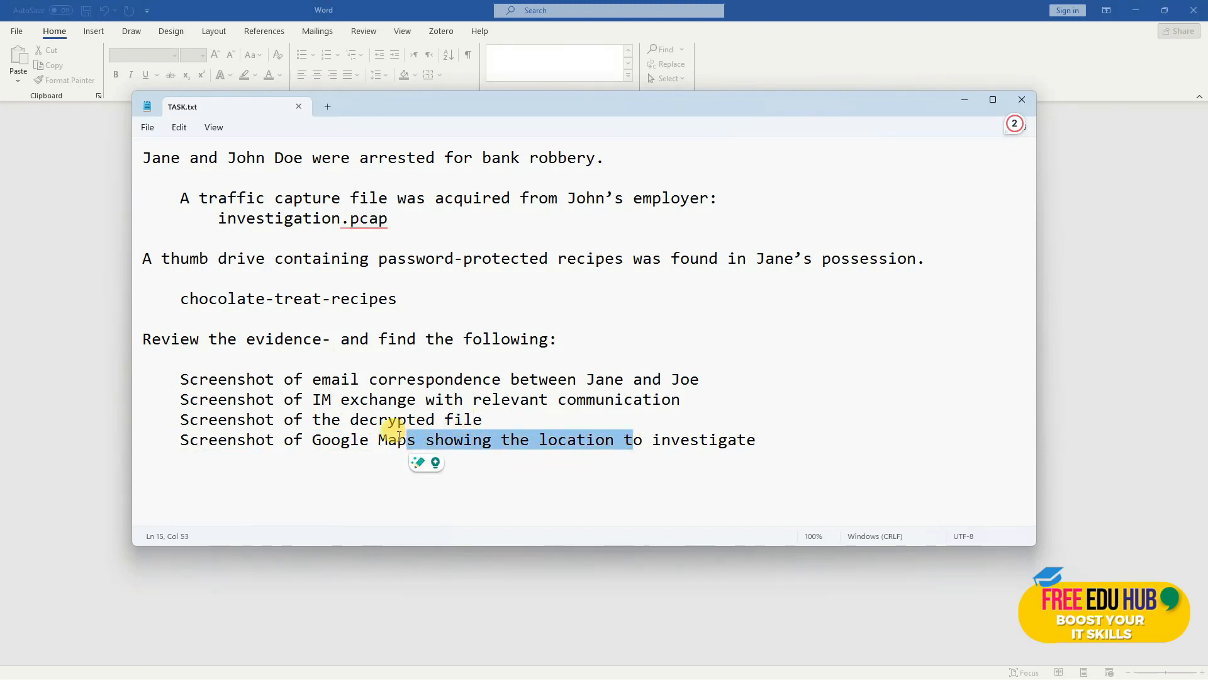
click(332, 419)
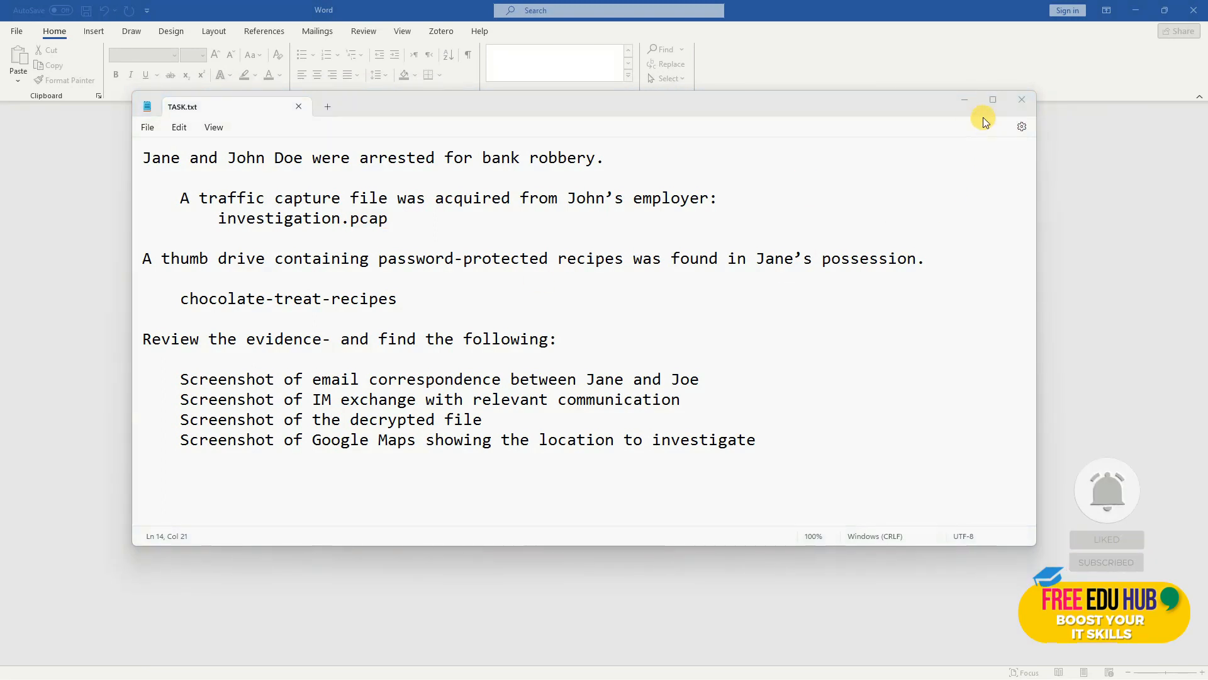
drag(397, 224, 337, 224)
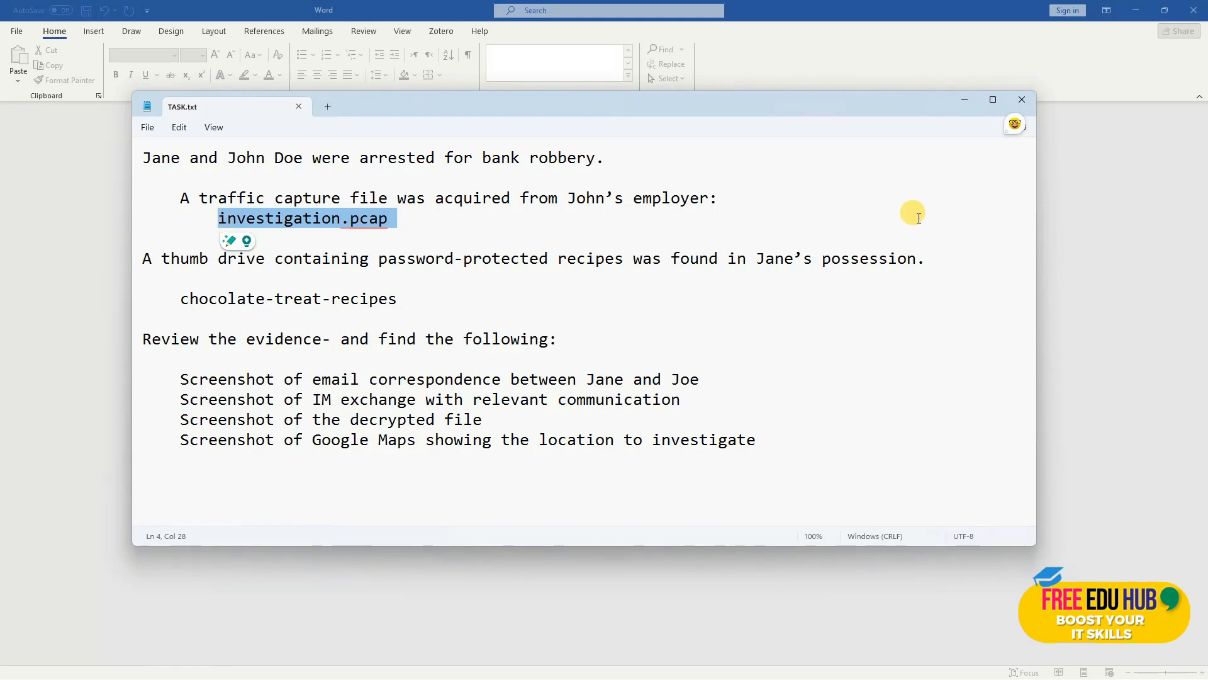
click(966, 101)
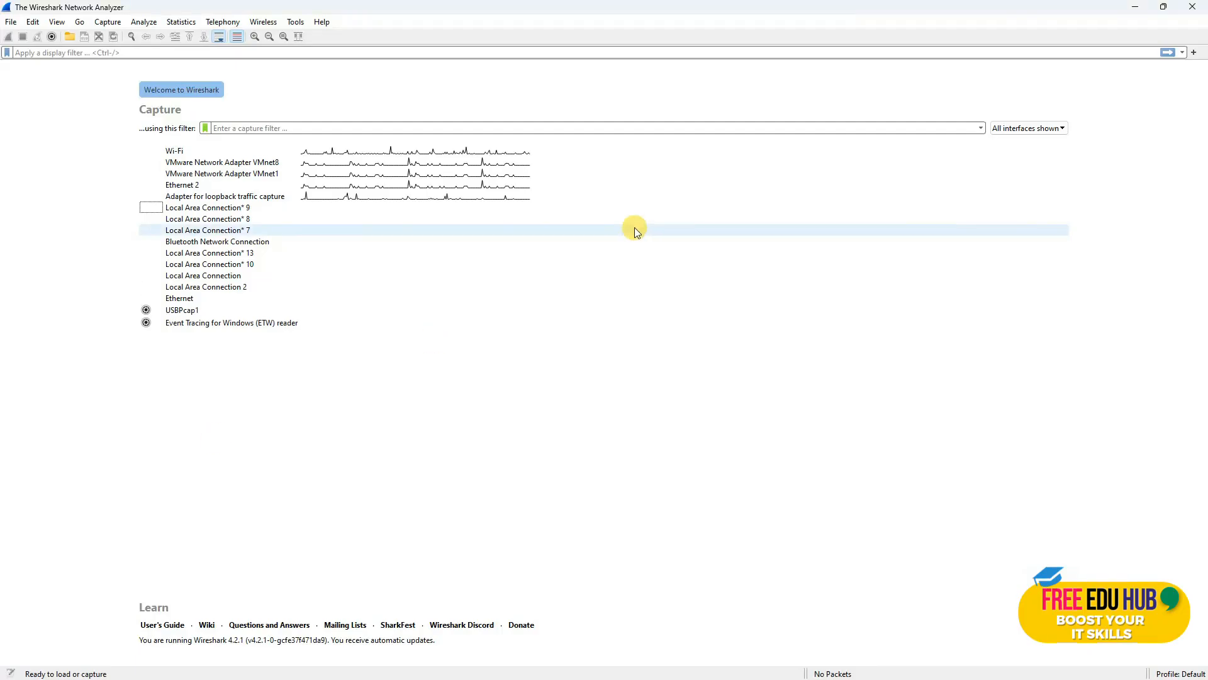
Step: Open investigation.pcap from the Investigation folder so Wireshark loads it
click(11, 25)
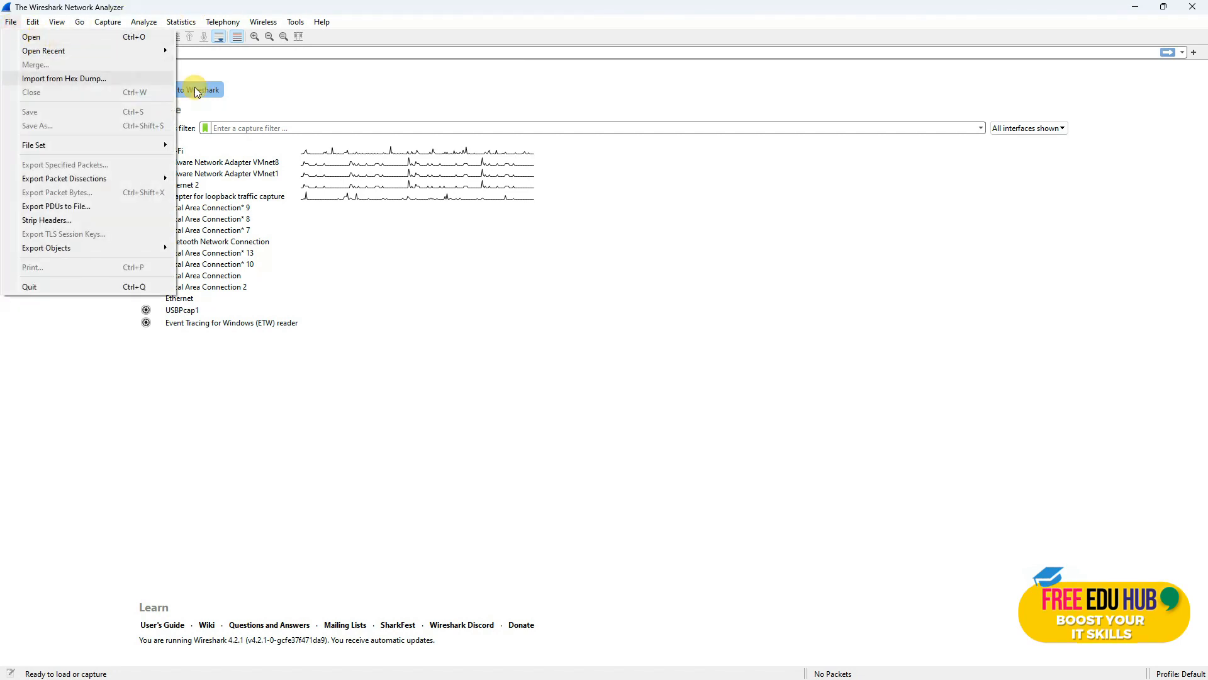
click(459, 287)
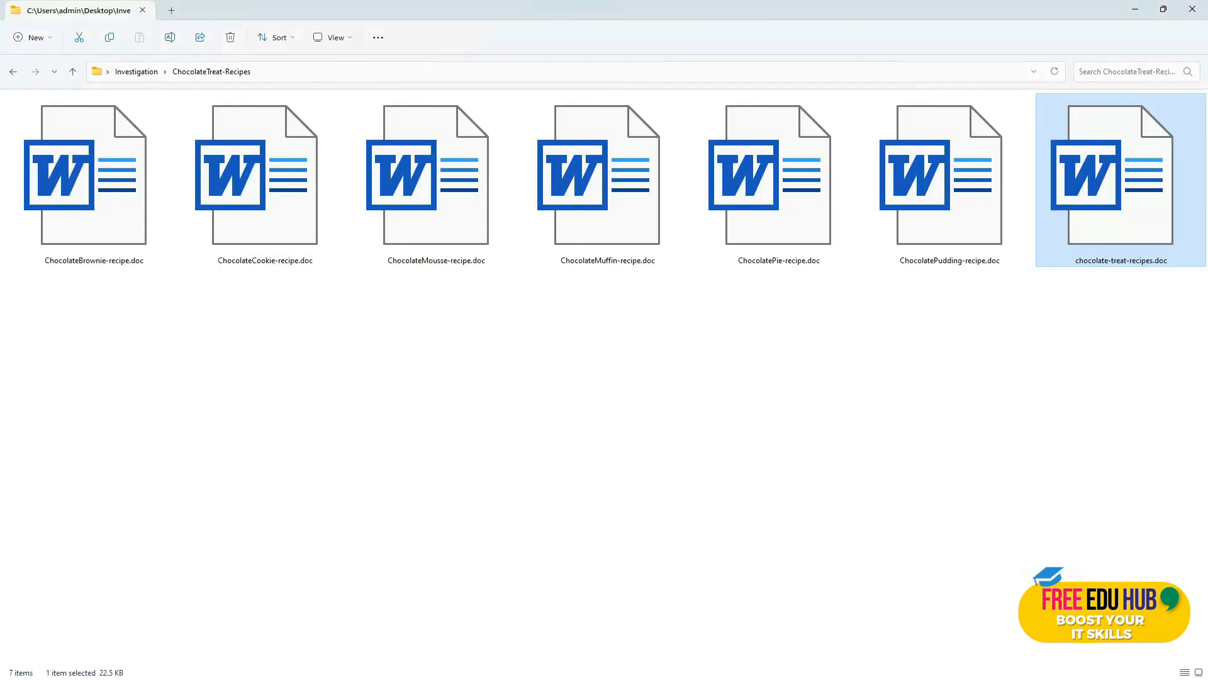
click(69, 75)
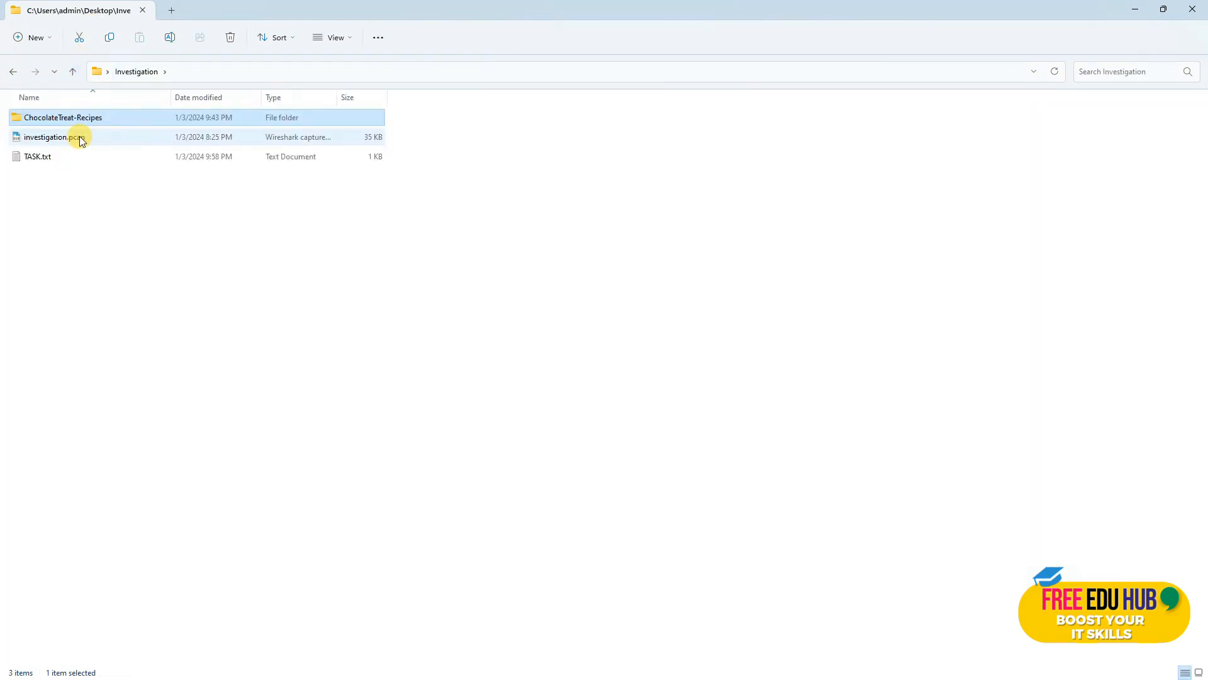
double_click(80, 136)
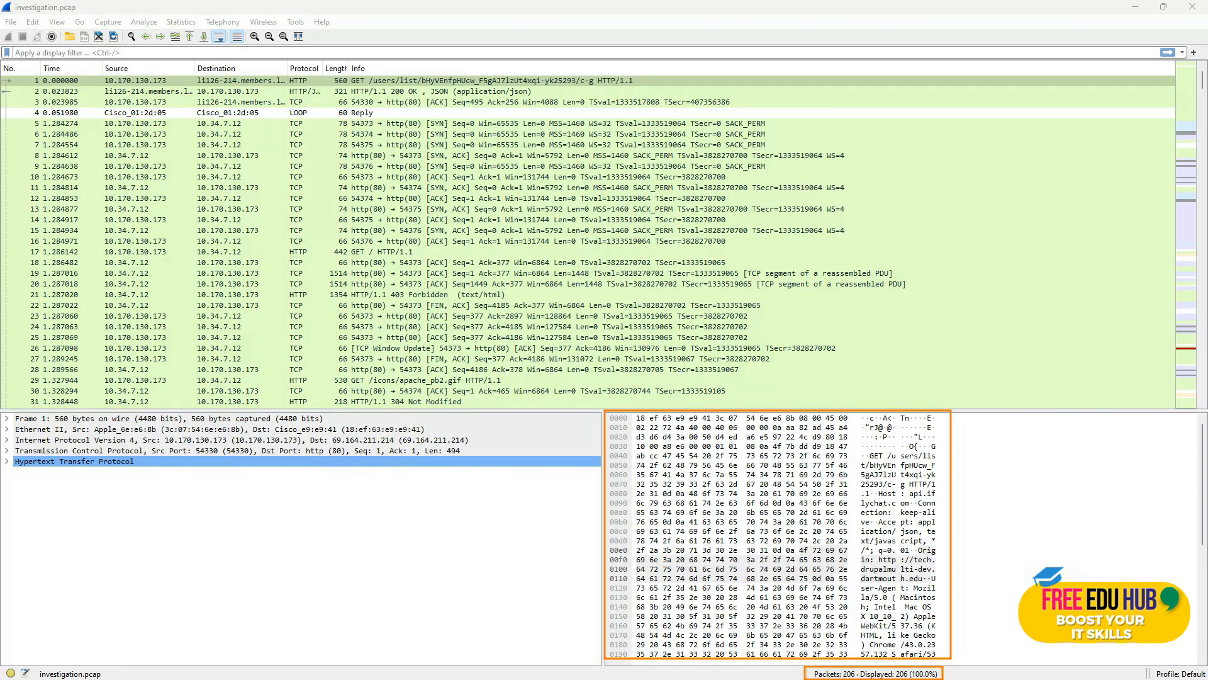
Step: Step through the TCP handshake packets 5 to 14, inspecting each one's details
scroll(466, 201, down, 1)
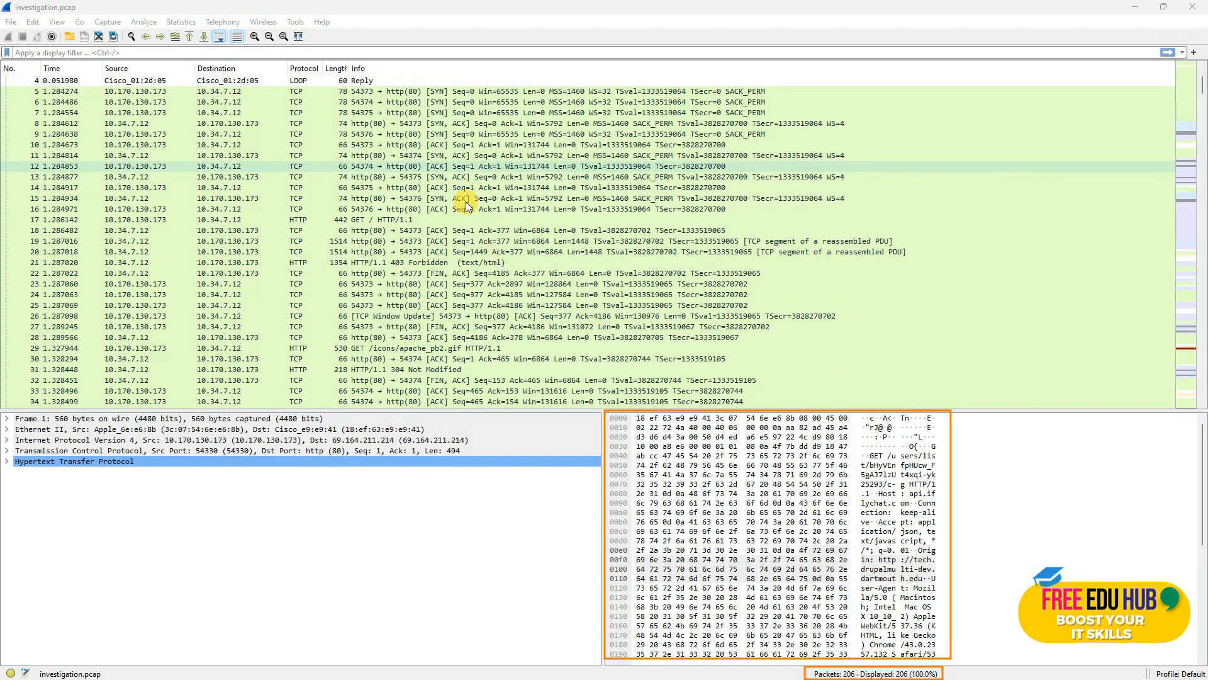
scroll(467, 214, down, 4)
scroll(491, 202, up, 5)
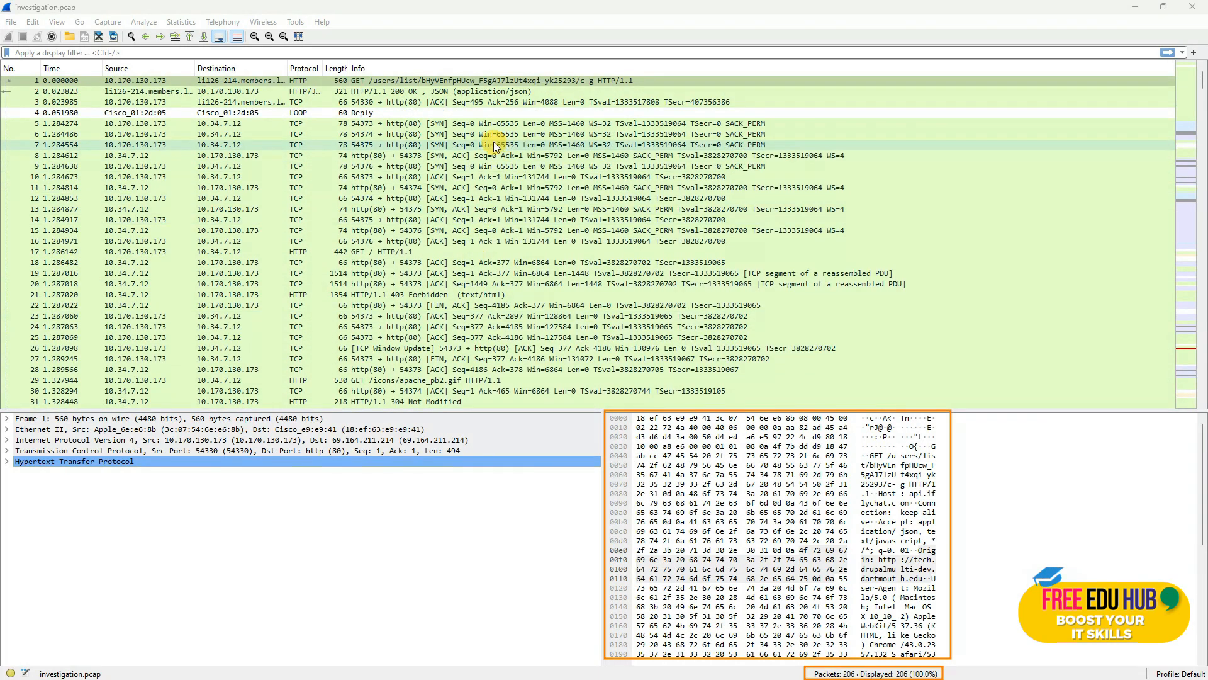
click(496, 124)
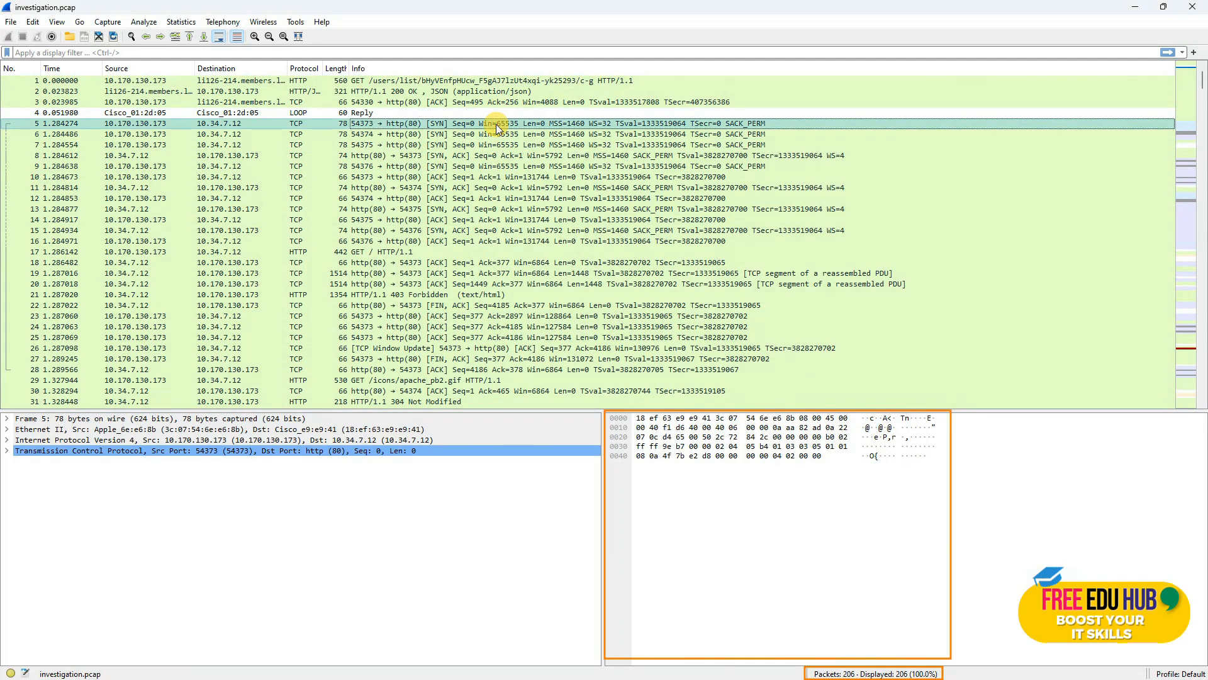
click(551, 132)
key(Down)
key(Down)
key(Down)
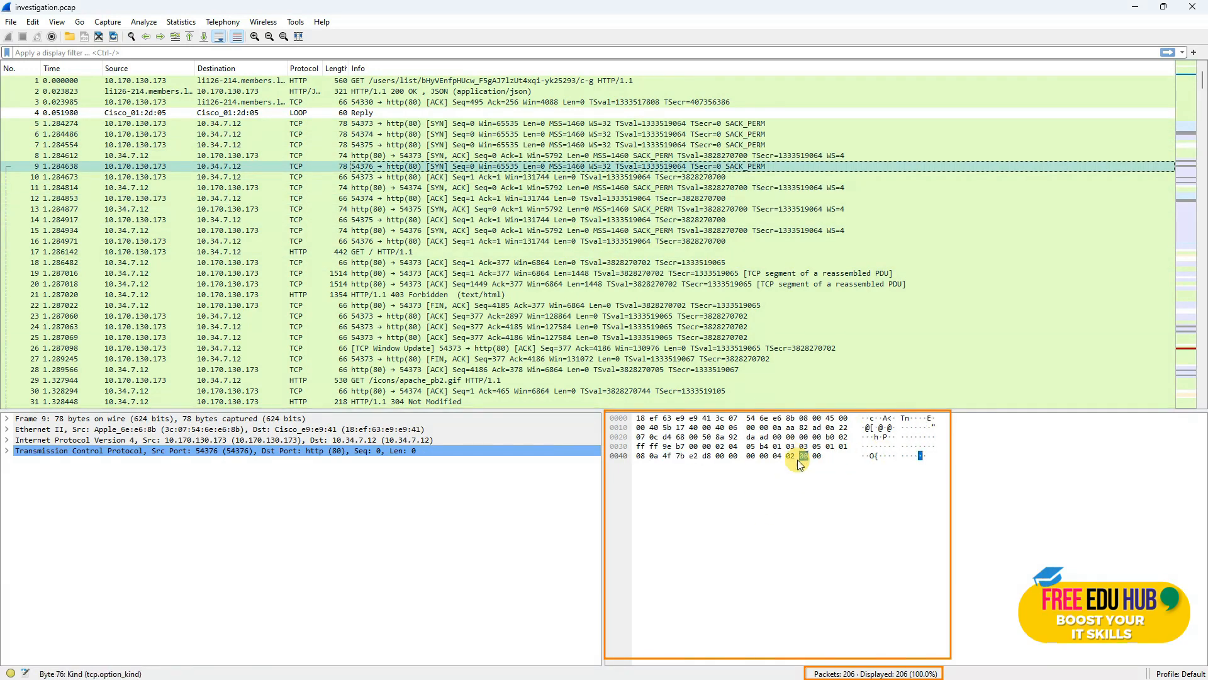
click(629, 178)
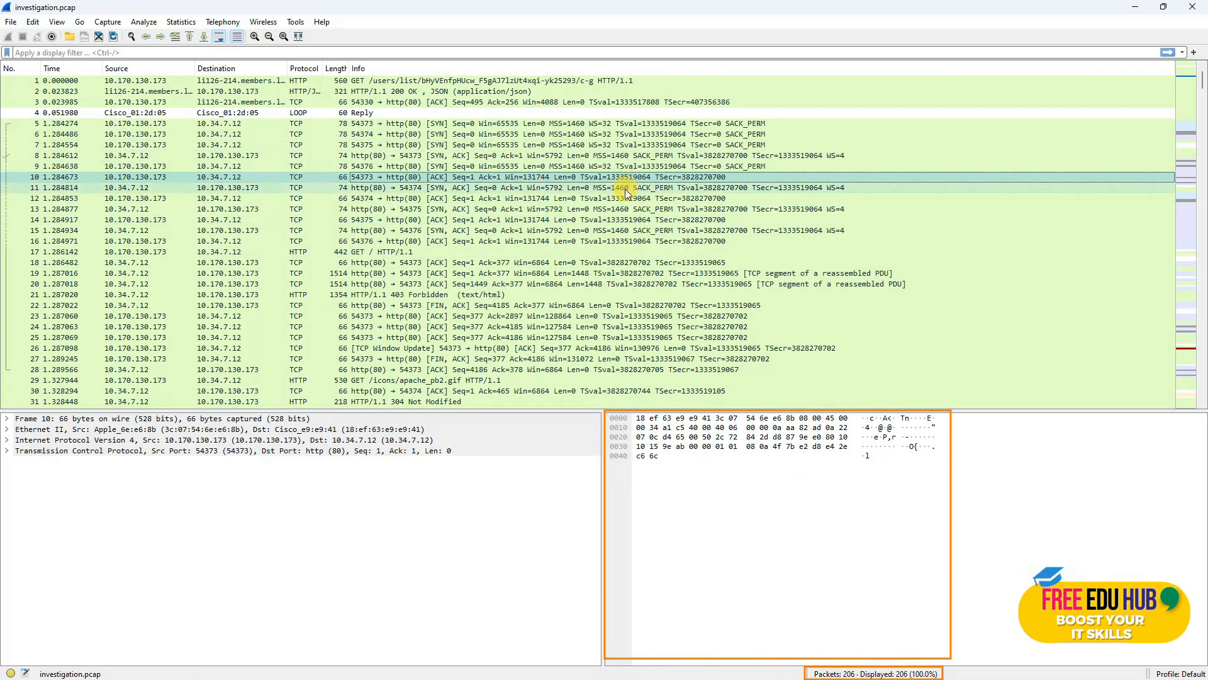
key(Down)
key(Down)
key(Down)
key(Down)
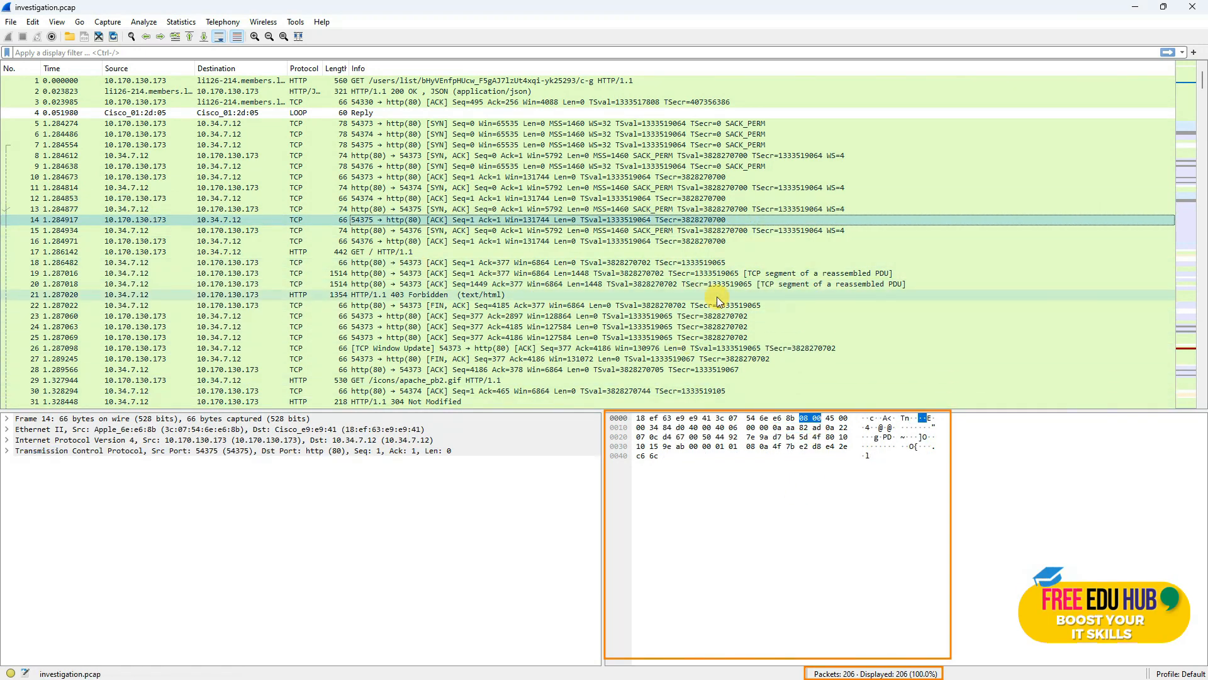
key(Up)
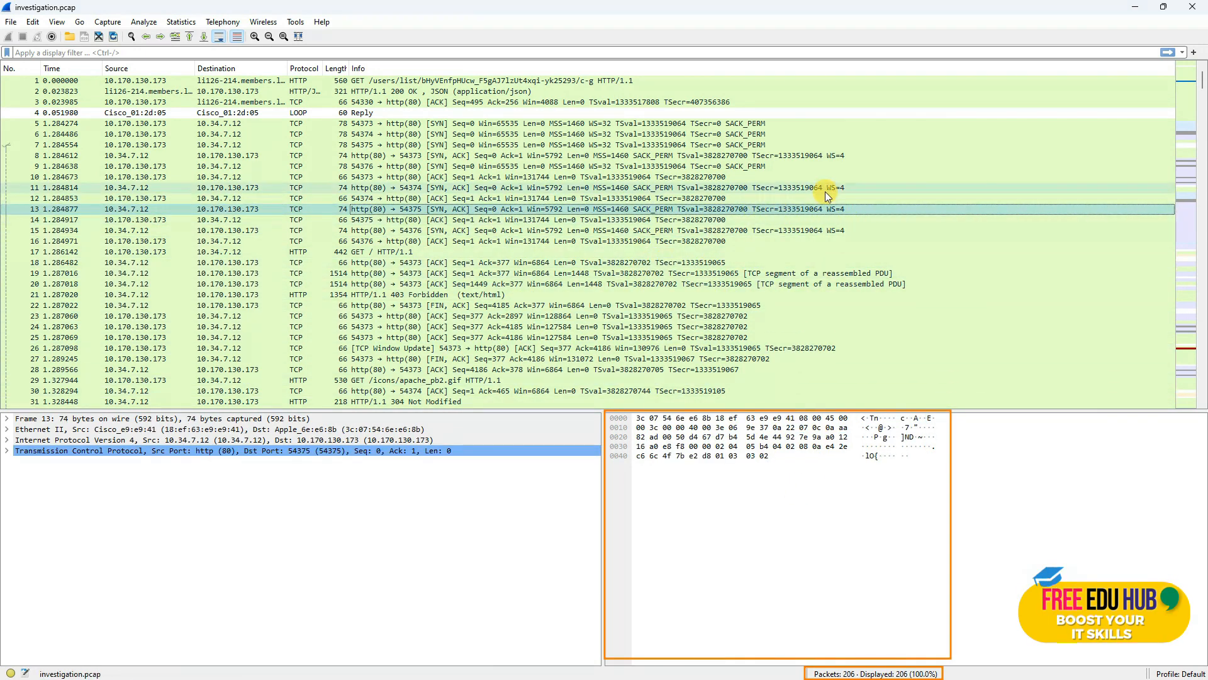
Step: Select packet 17, the GET / HTTP/1.1 request, to view its details
scroll(771, 195, down, 2)
scroll(693, 195, down, 9)
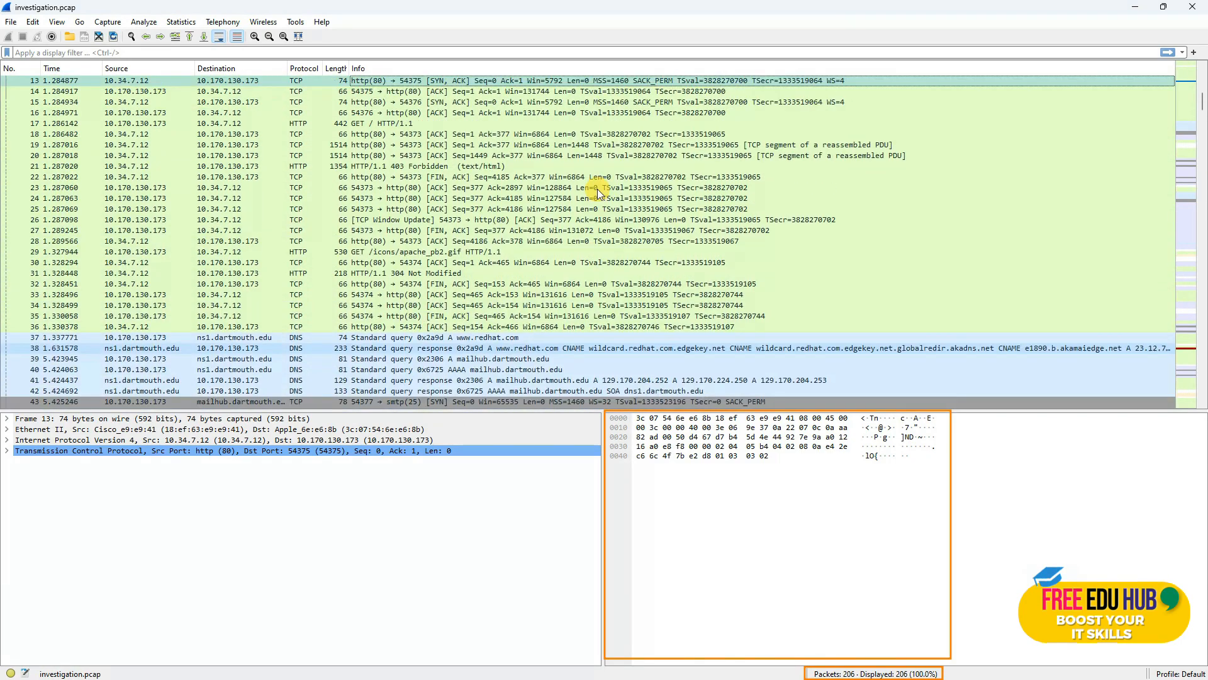
scroll(598, 189, down, 18)
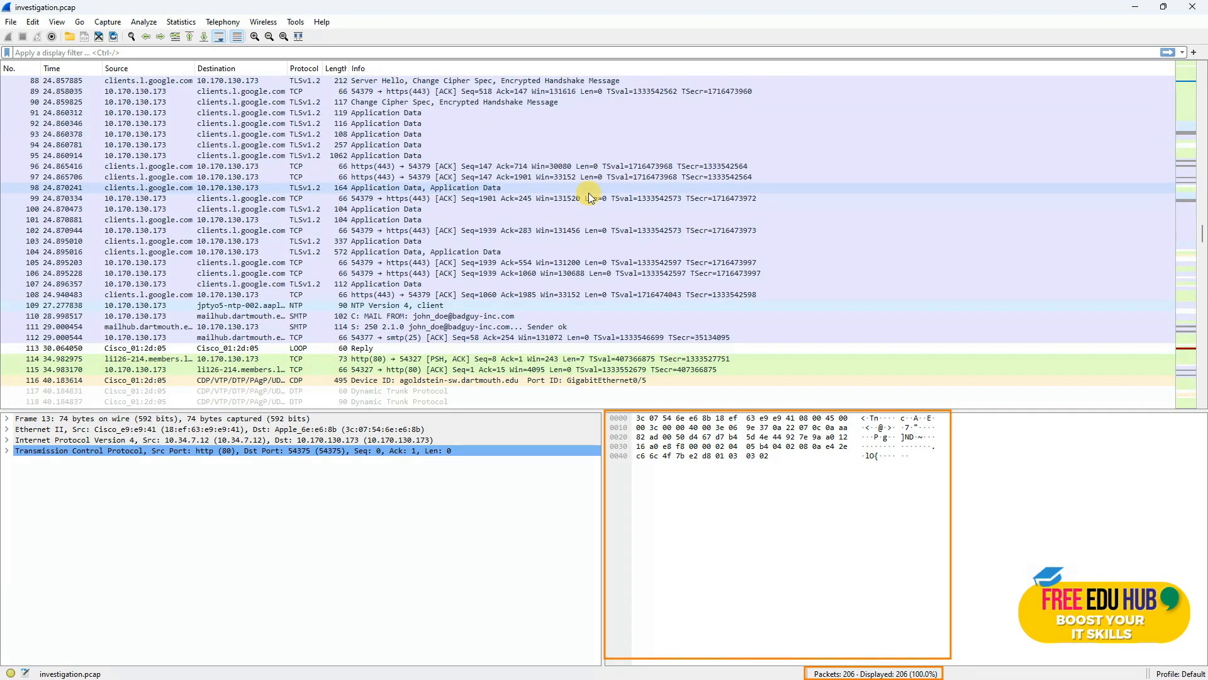
scroll(589, 197, up, 16)
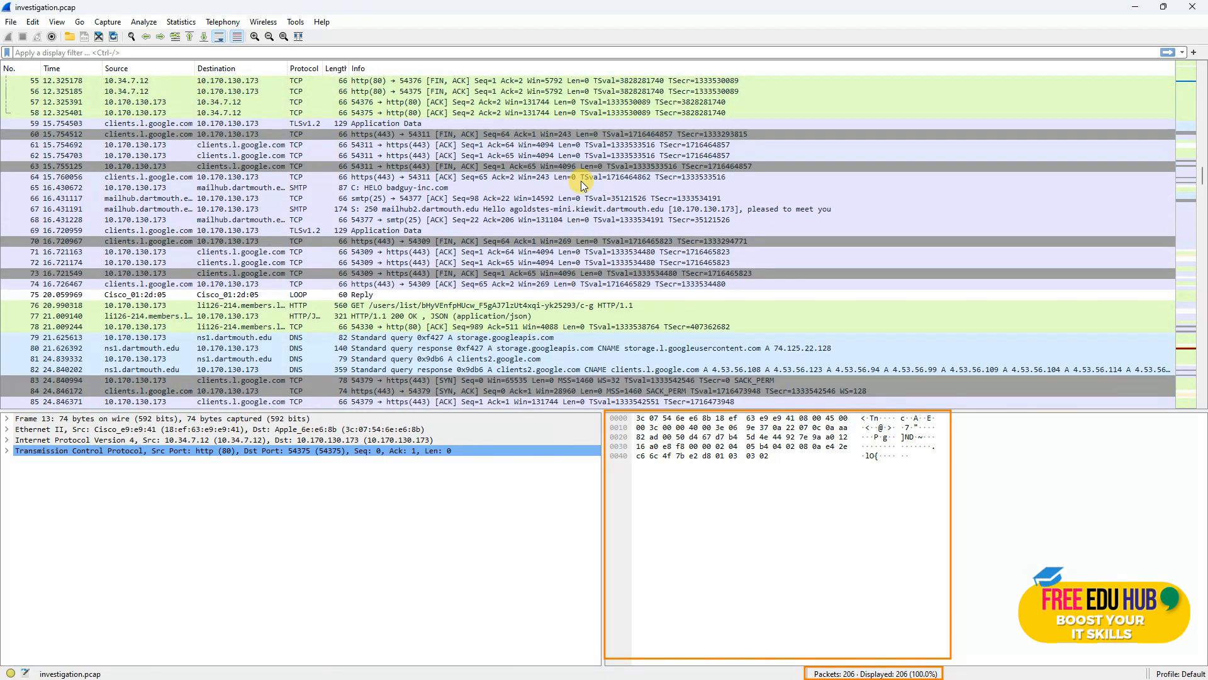
scroll(580, 180, up, 12)
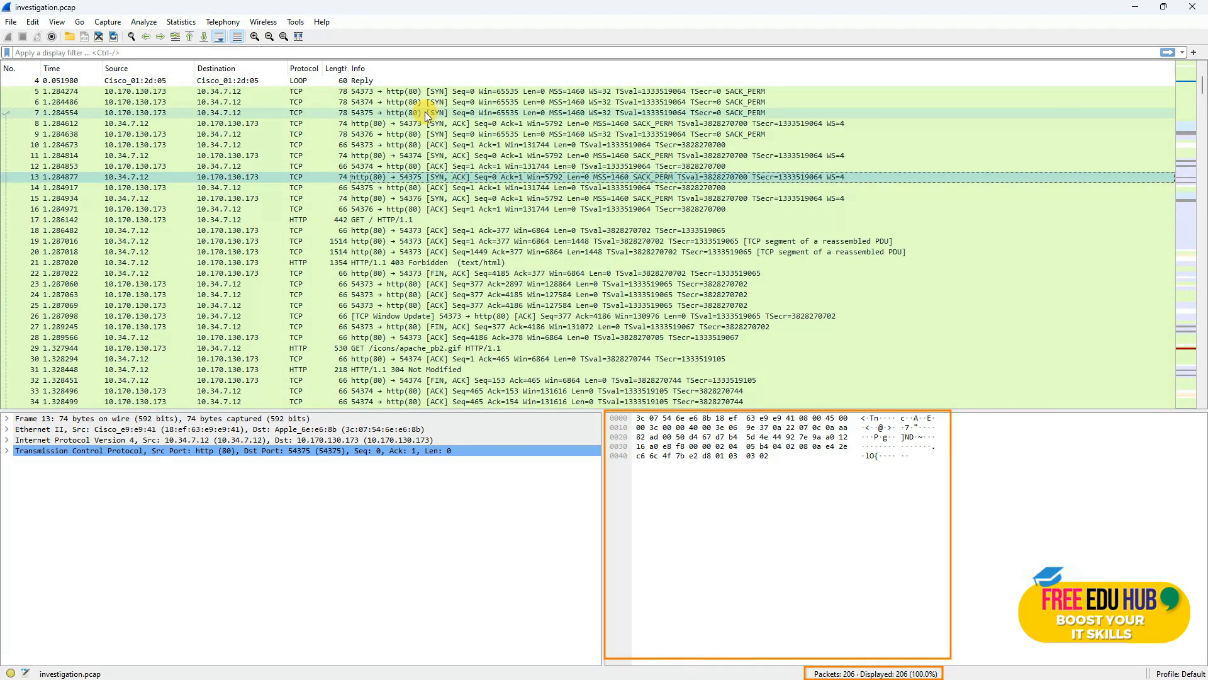
scroll(376, 209, up, 1)
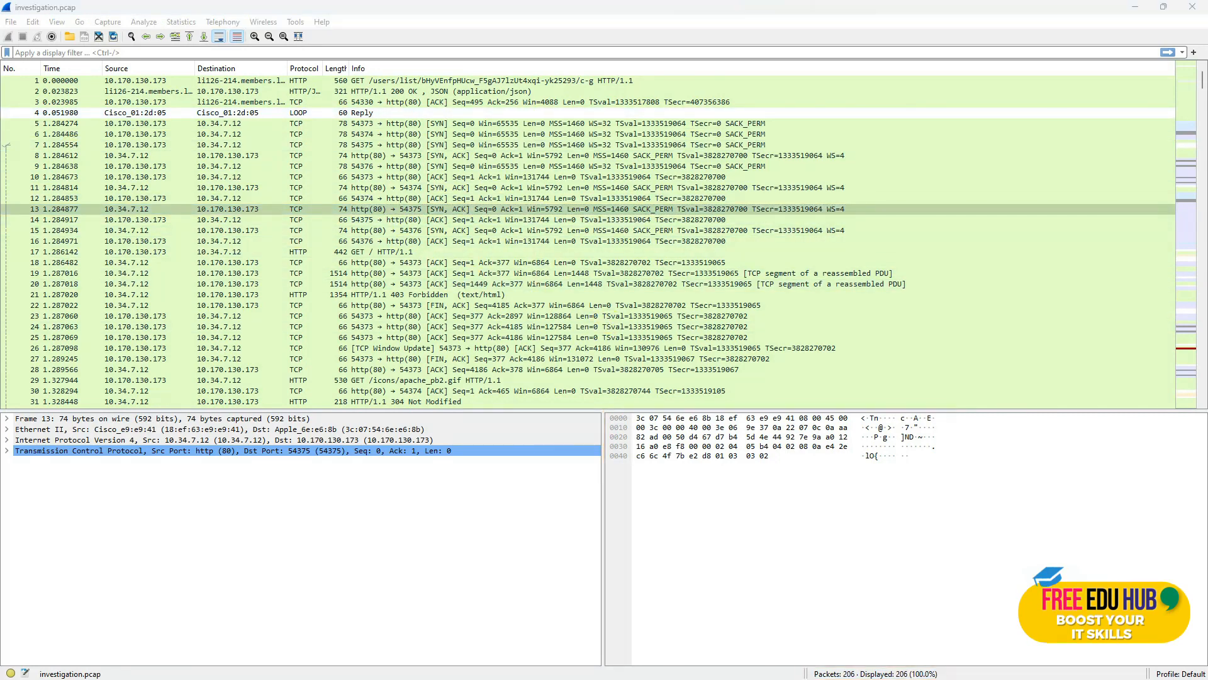
click(651, 252)
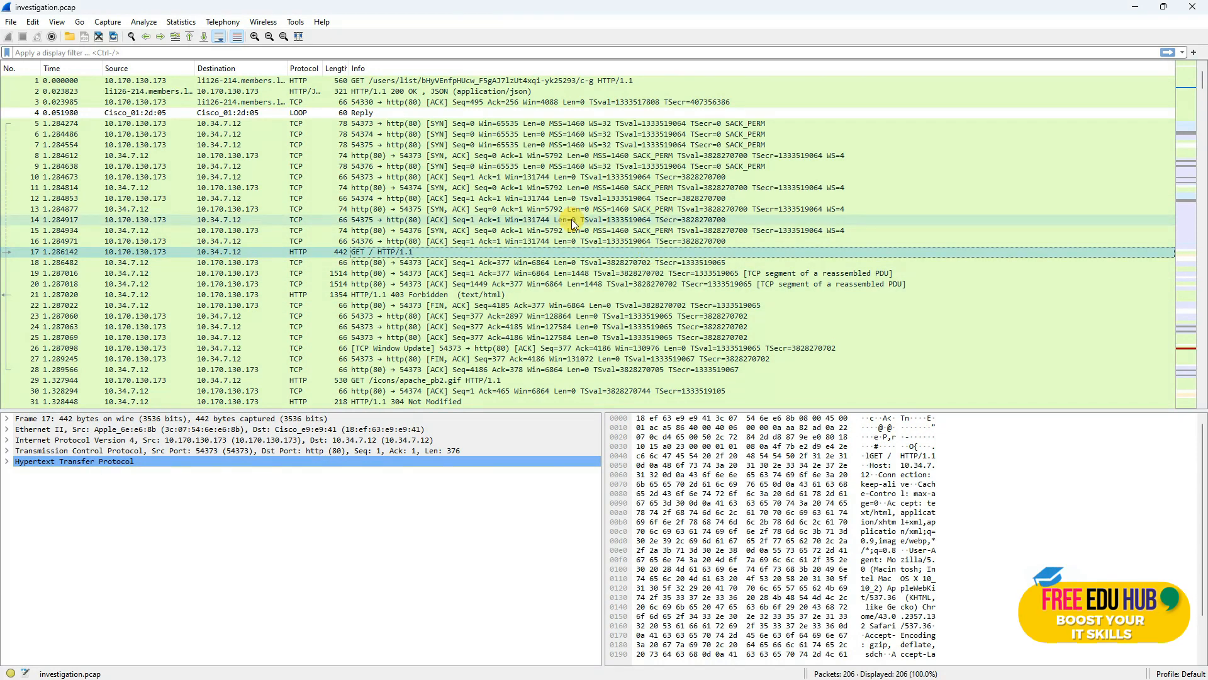
Step: Open Statistics > Conversations full screen with Name resolution enabled
click(183, 24)
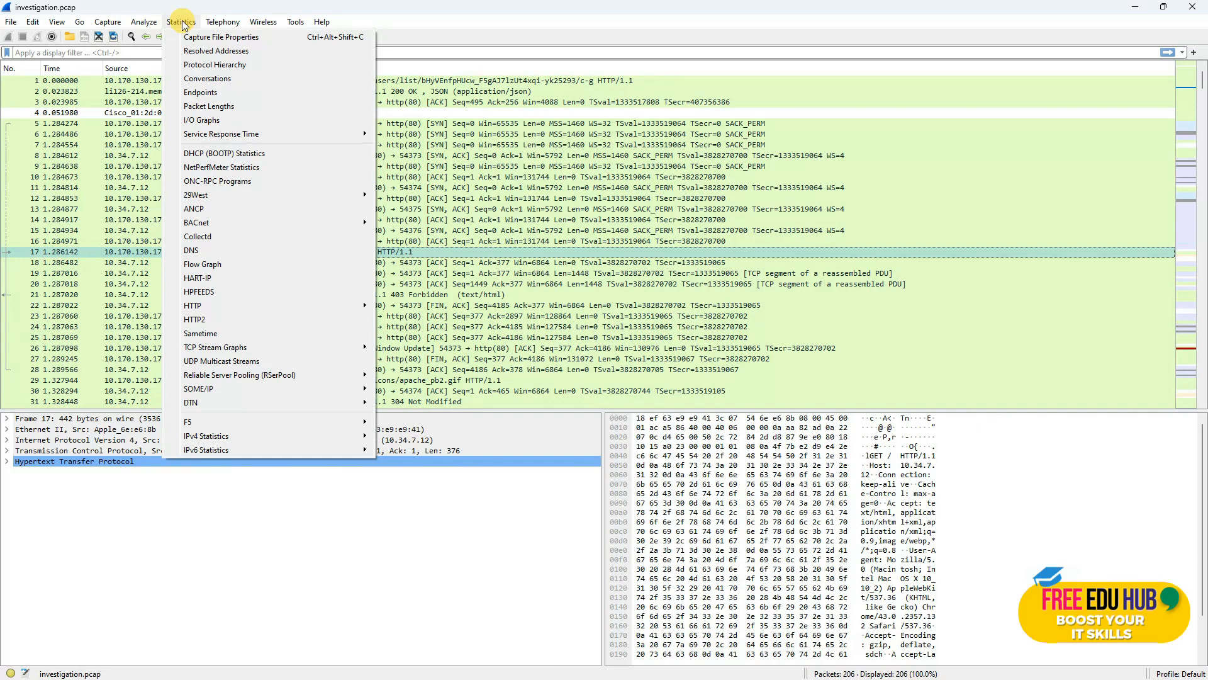
click(221, 78)
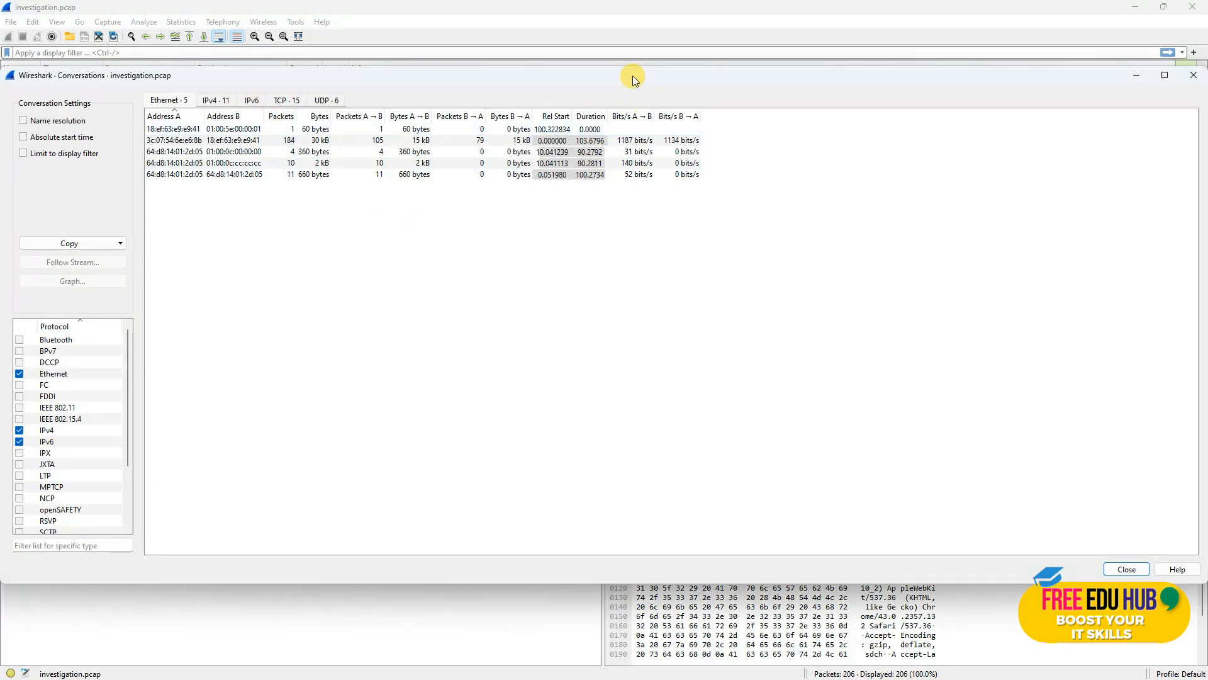
double_click(633, 76)
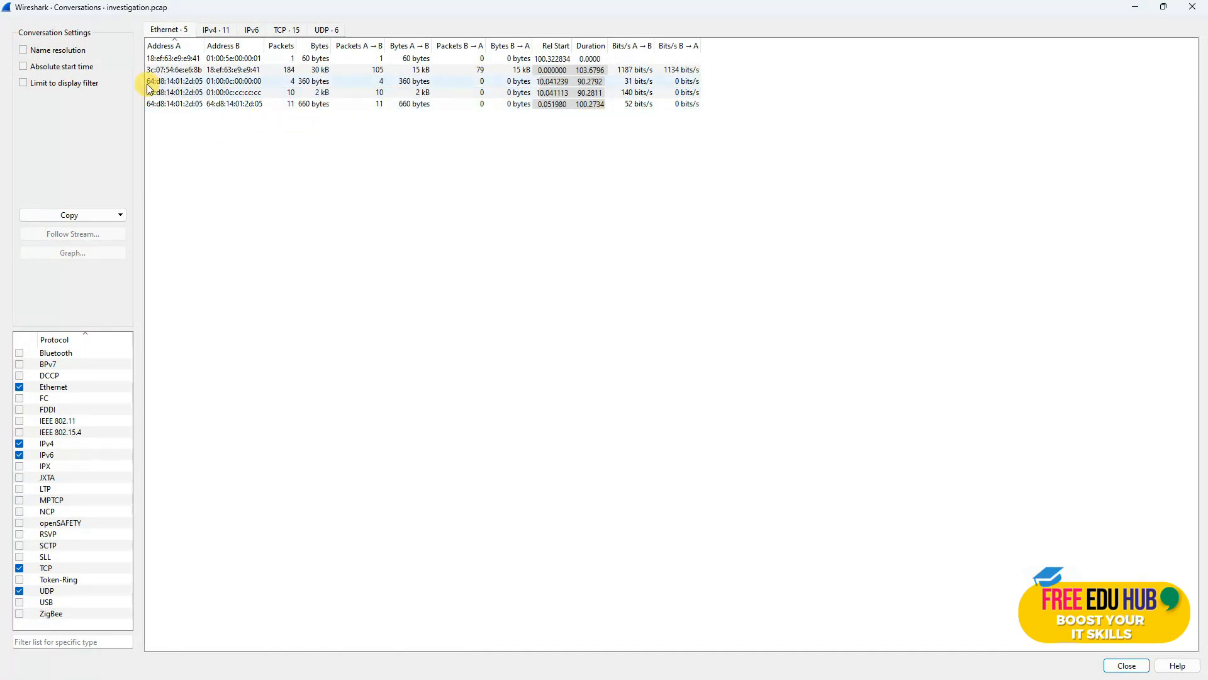
click(23, 51)
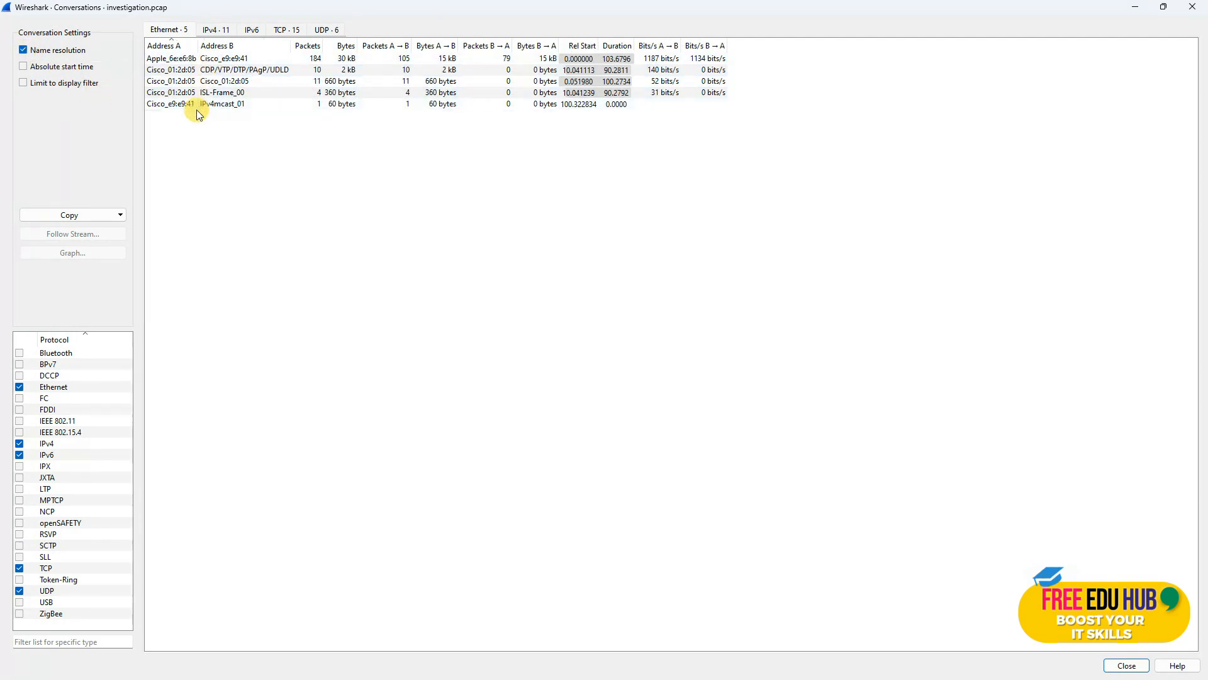
Step: Compare the IPv4, IPv6 and 15 TCP conversations, widening Address A, ending on IPv4
double_click(198, 28)
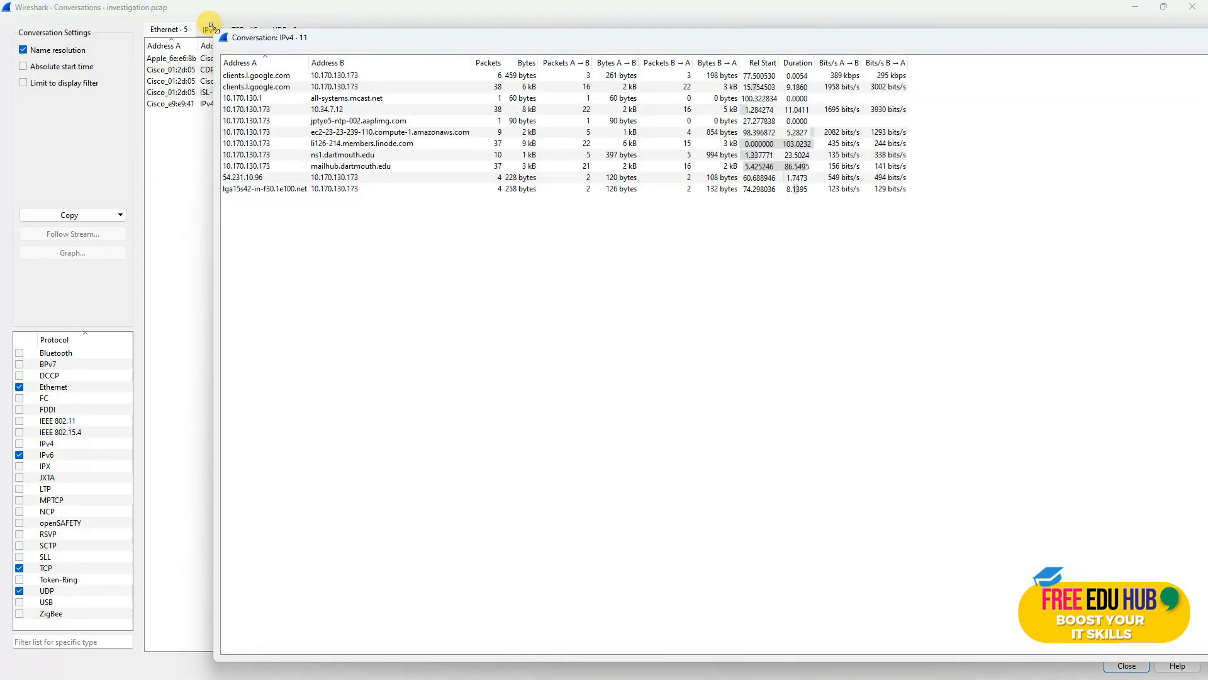
drag(1128, 36, 1030, 67)
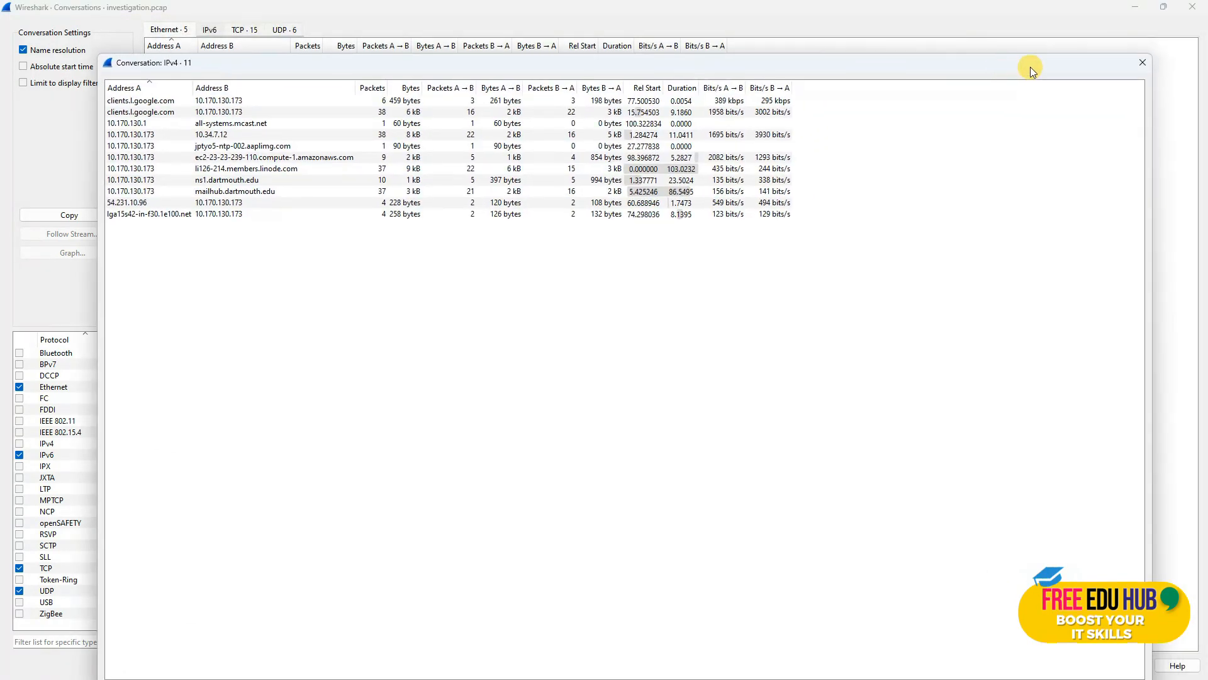
click(1143, 64)
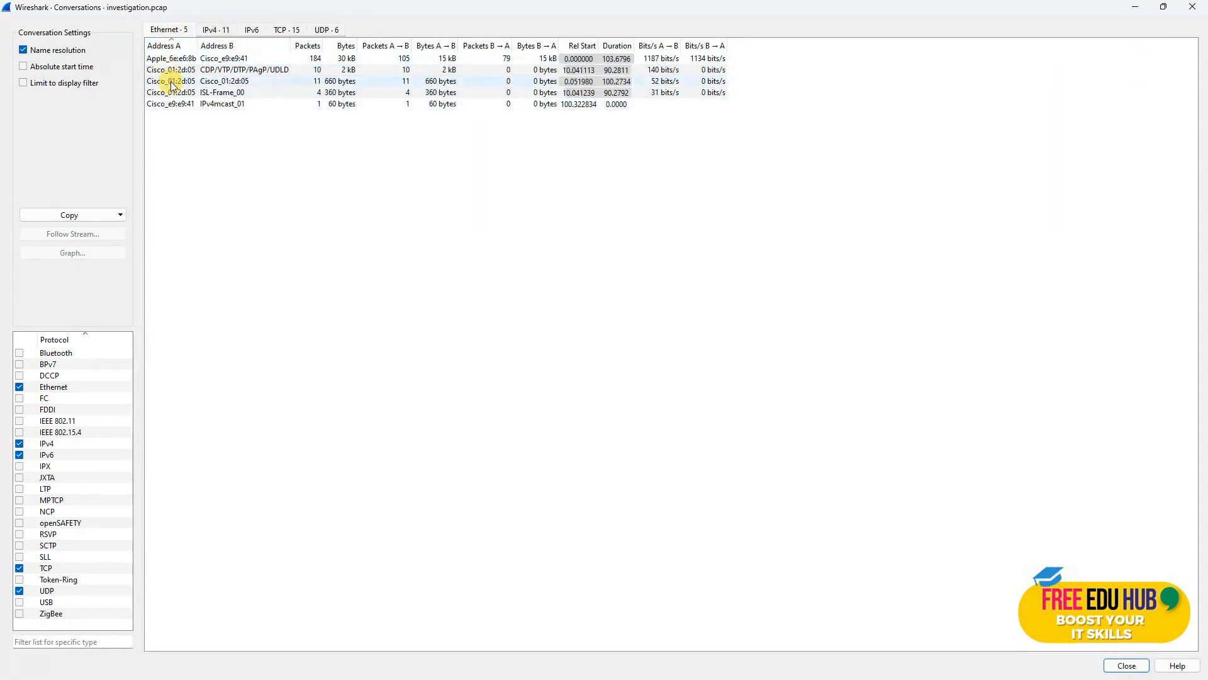
drag(198, 43, 214, 42)
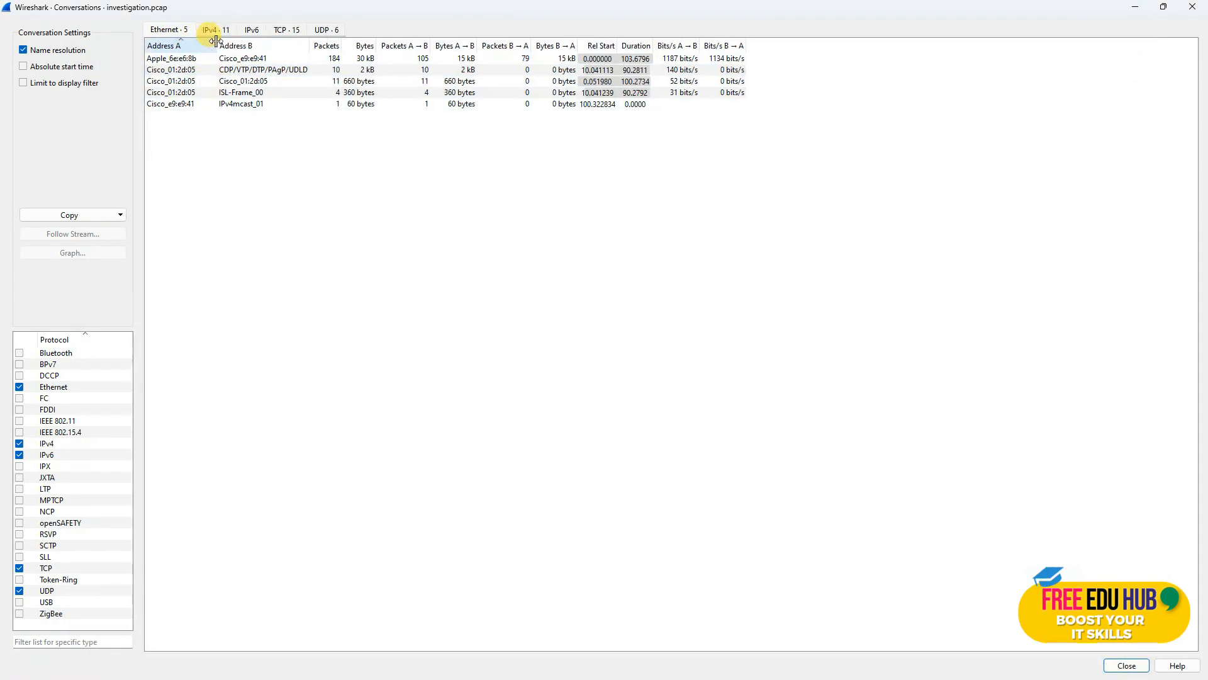
click(216, 29)
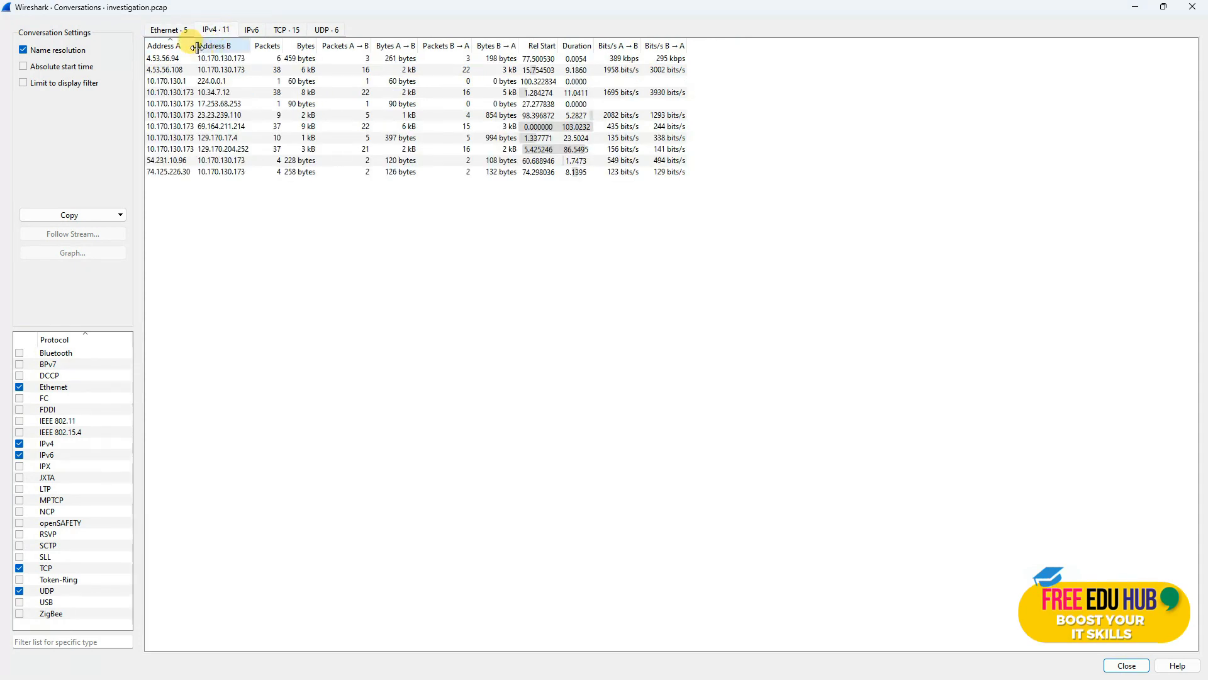
drag(196, 46, 221, 46)
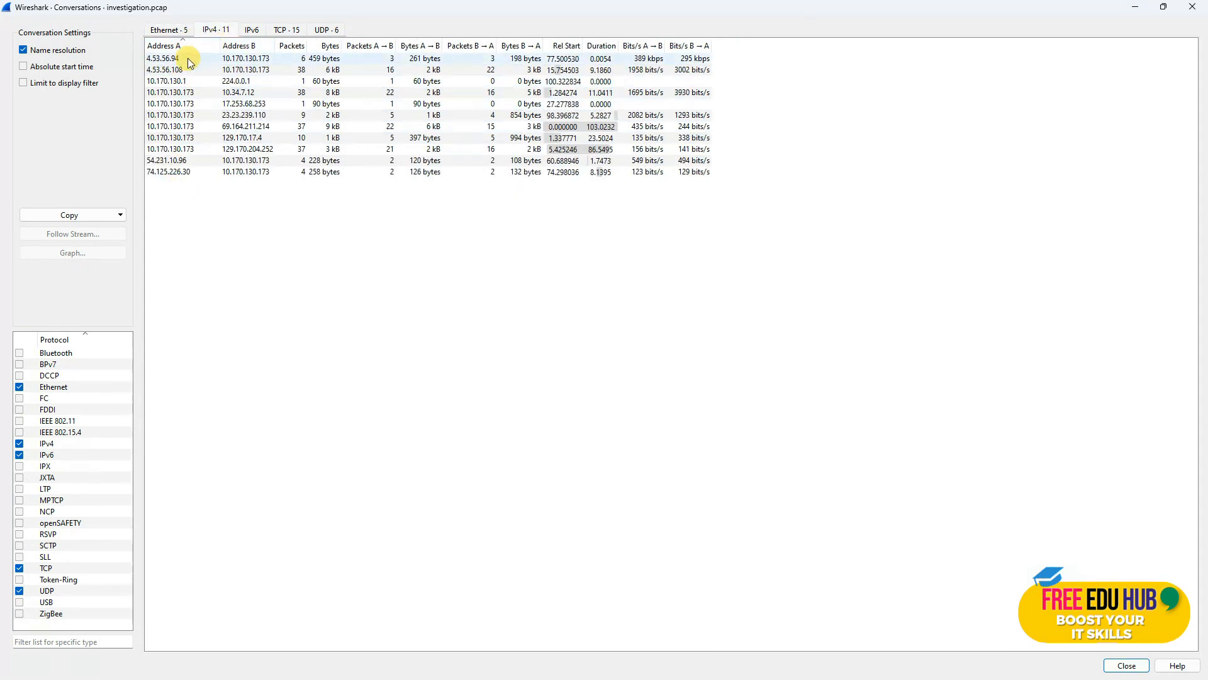
click(250, 29)
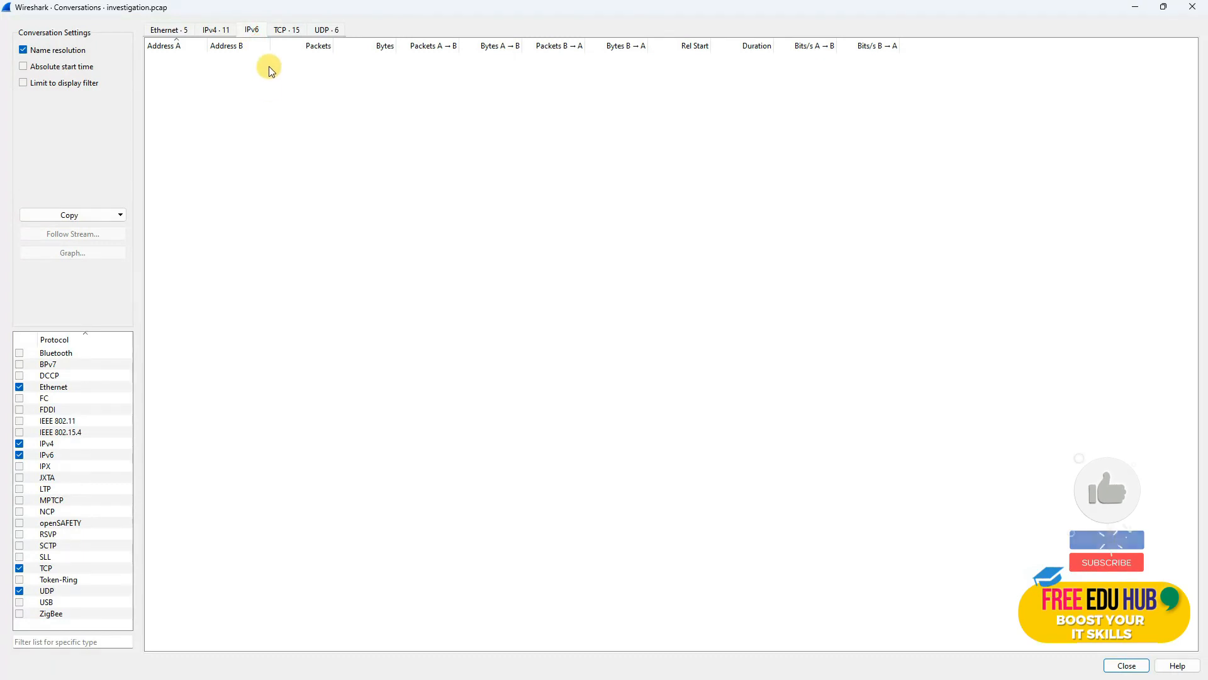
click(280, 33)
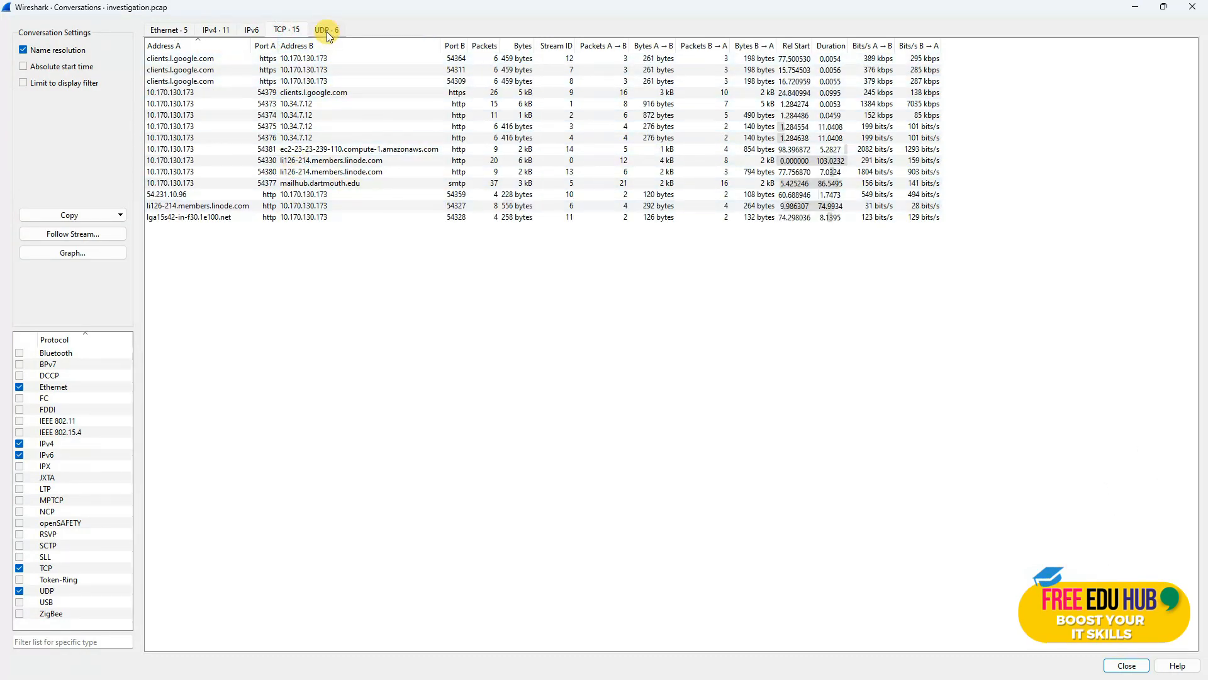
click(209, 32)
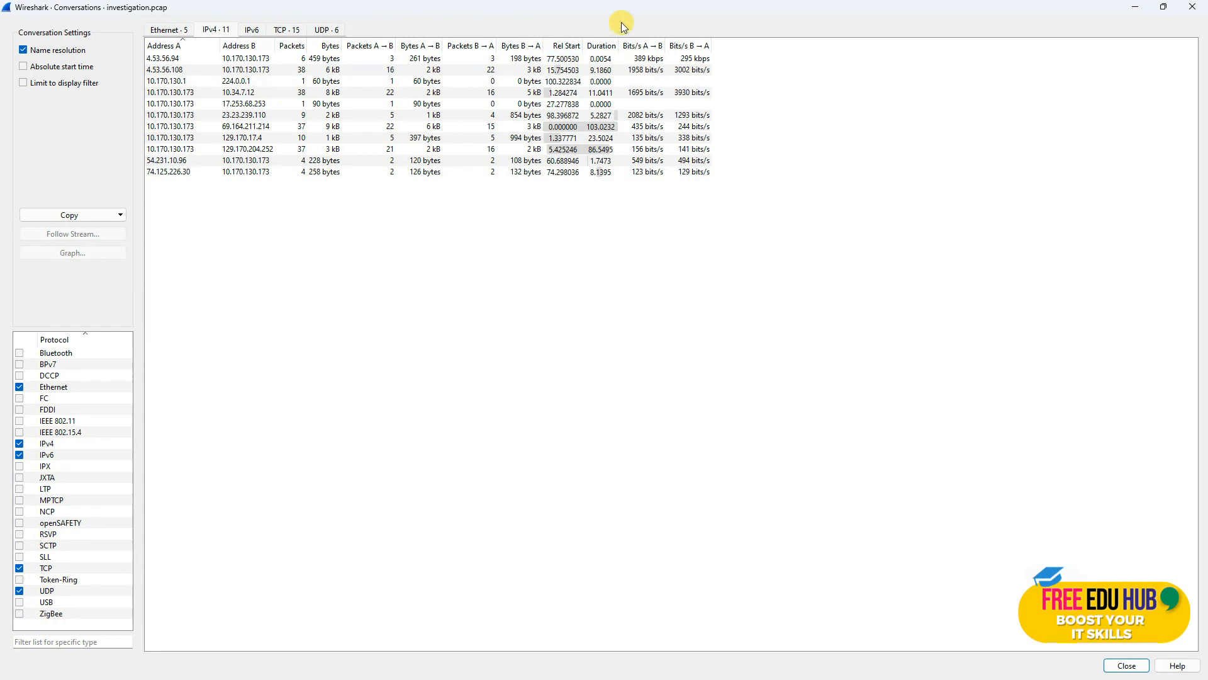
Step: Sort the IPv4 and then the 15 TCP conversations by Duration, shortest first
click(610, 48)
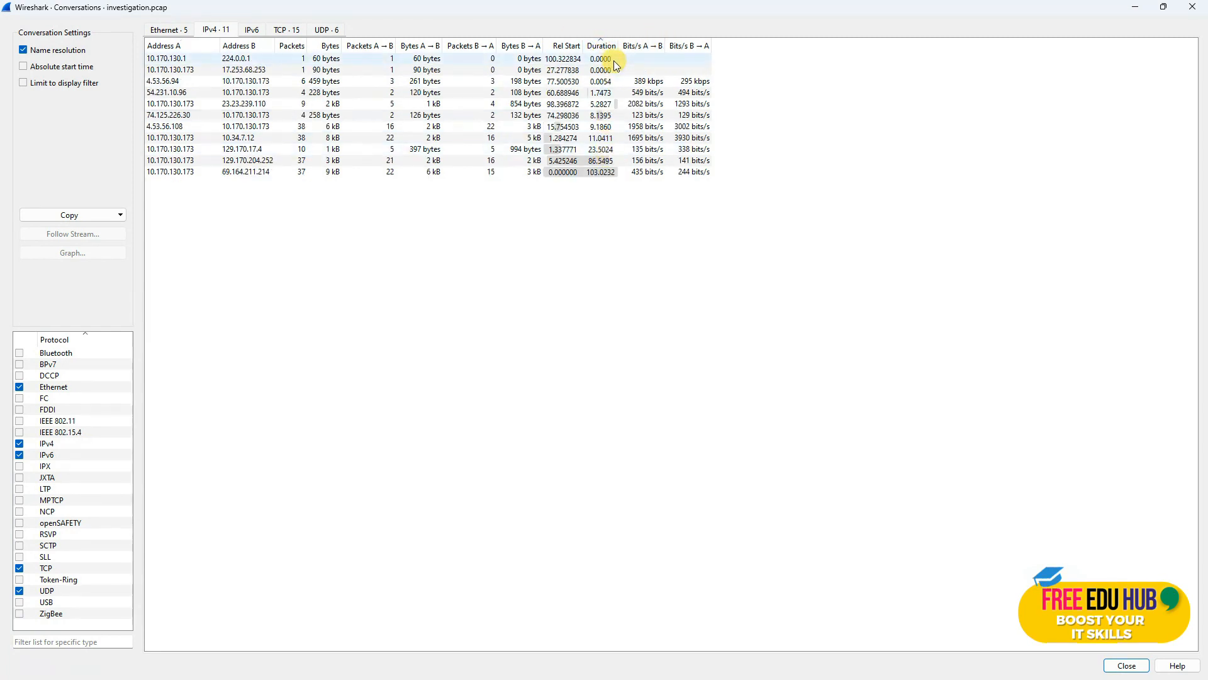
drag(620, 42, 658, 28)
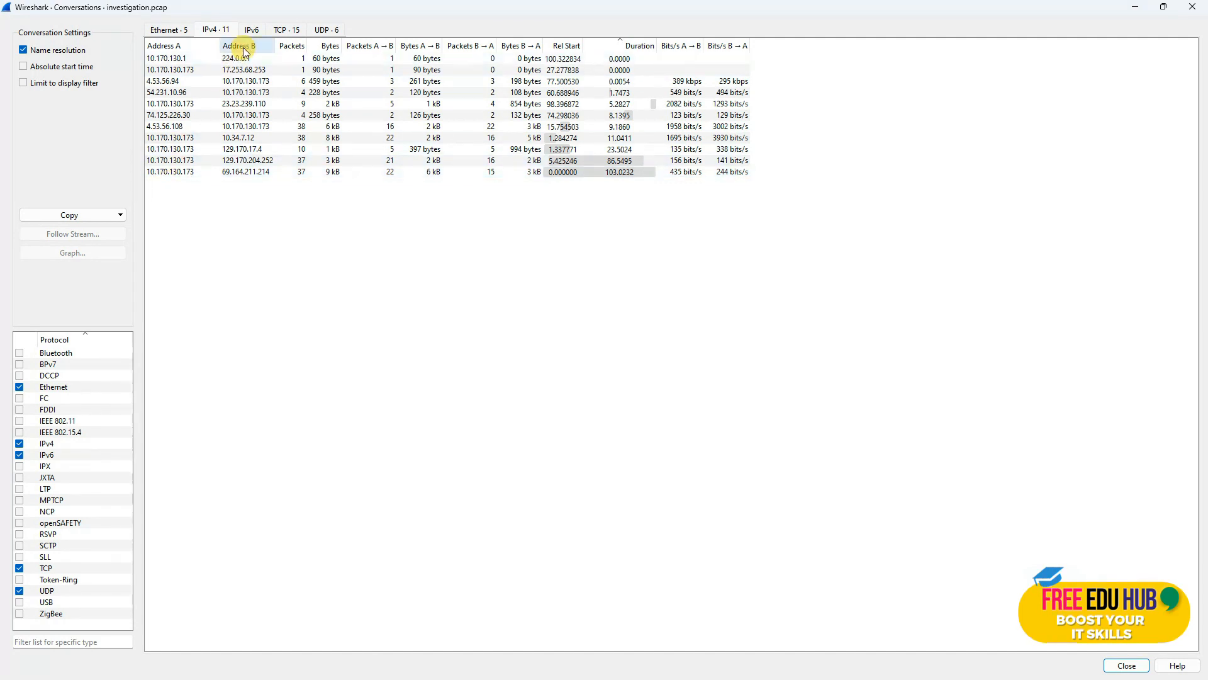
click(288, 29)
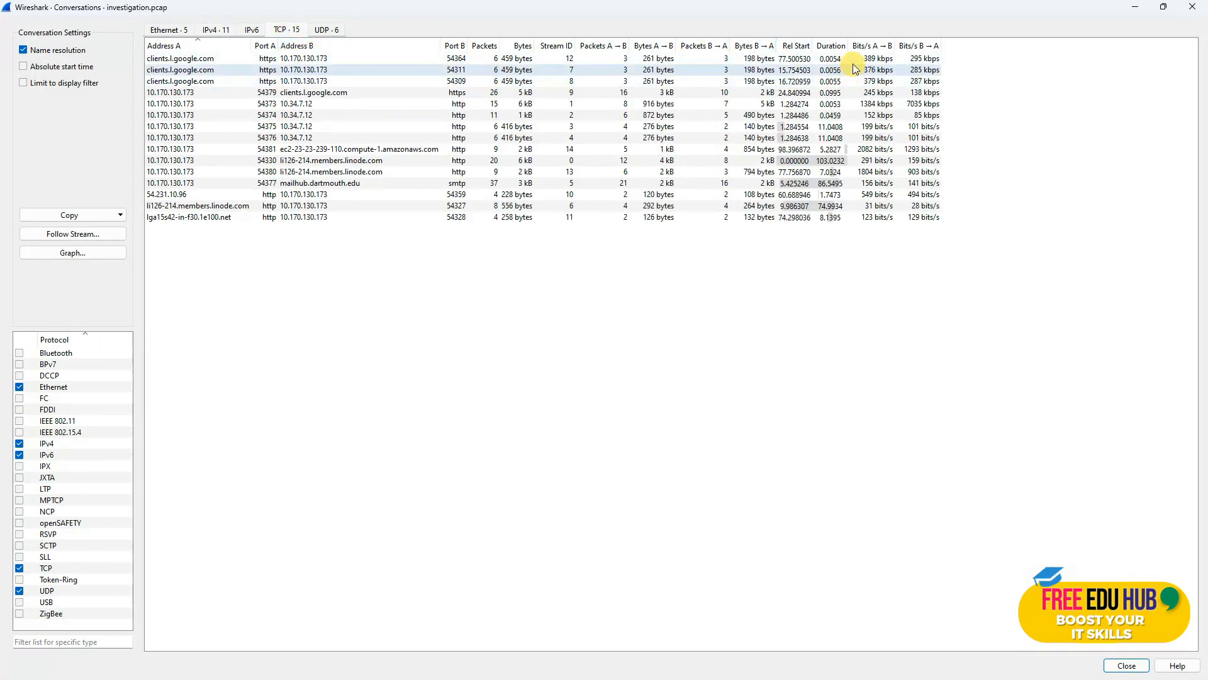
click(825, 47)
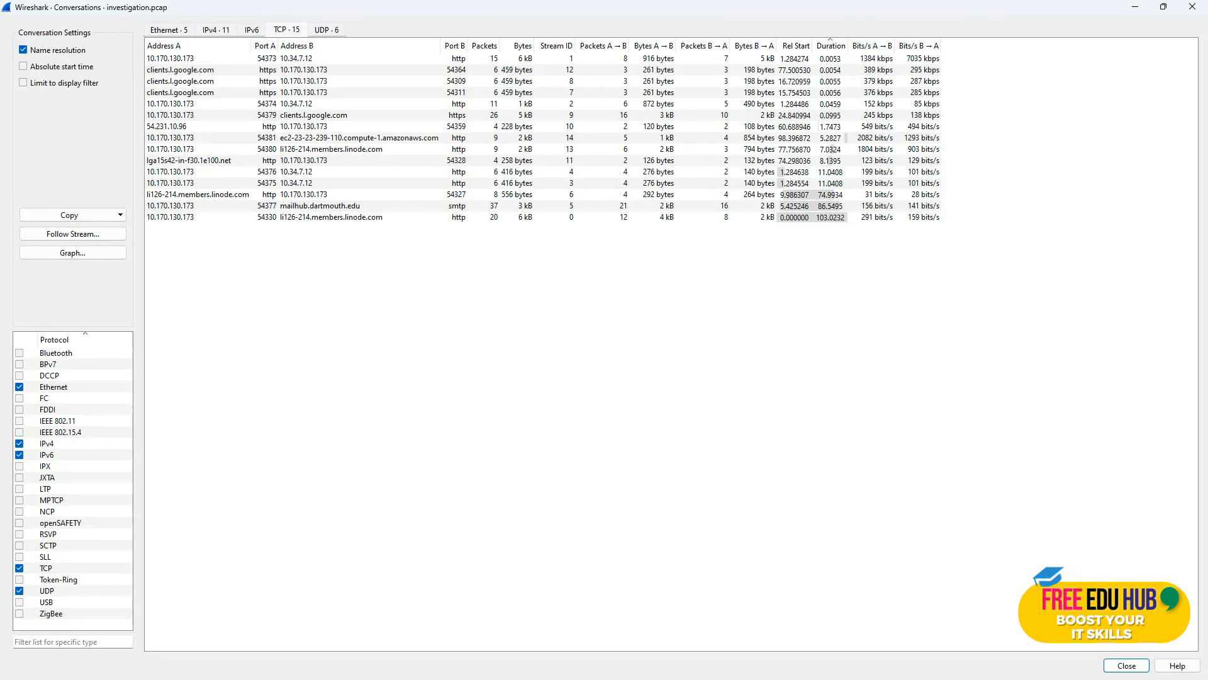
key(alt+Tab)
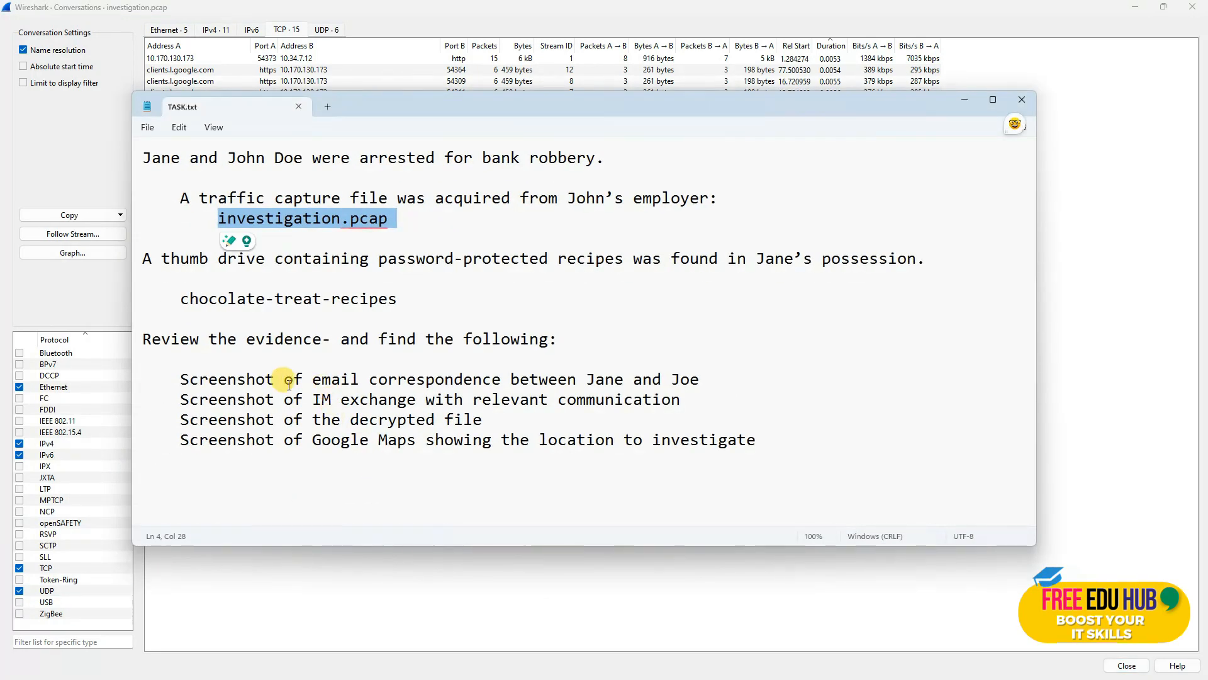
Step: Recheck the email correspondence task, minimize TASK.txt and close the Conversations window
drag(175, 379, 704, 376)
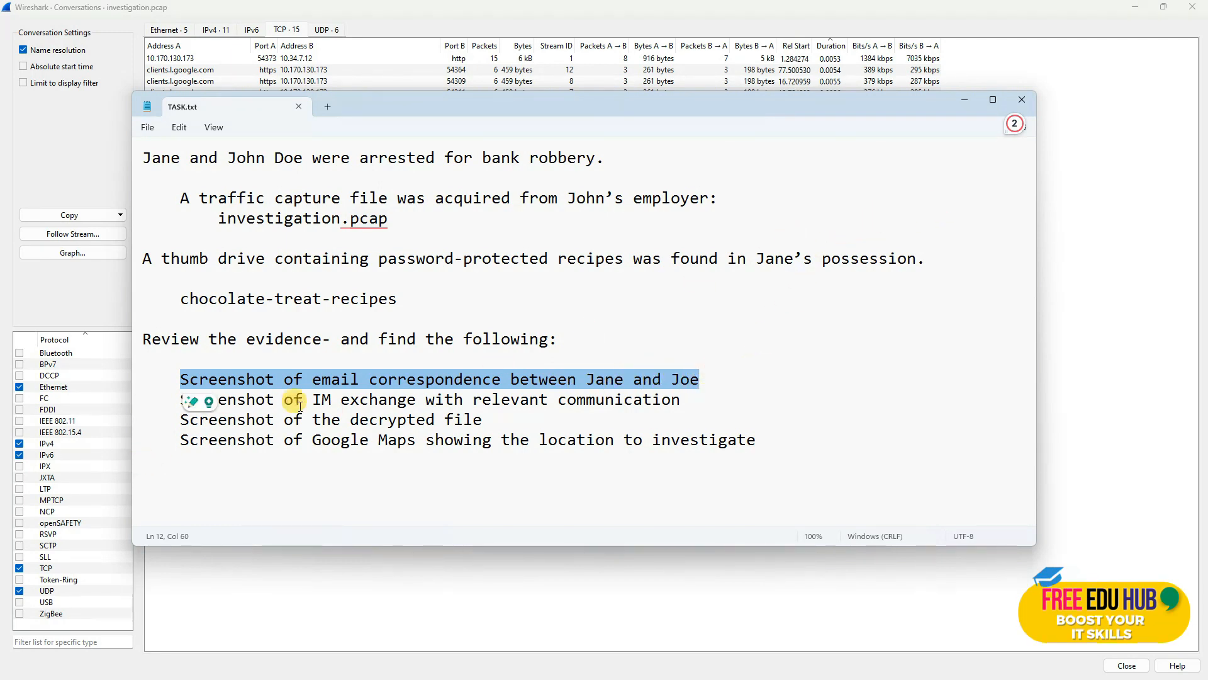
click(387, 380)
click(955, 95)
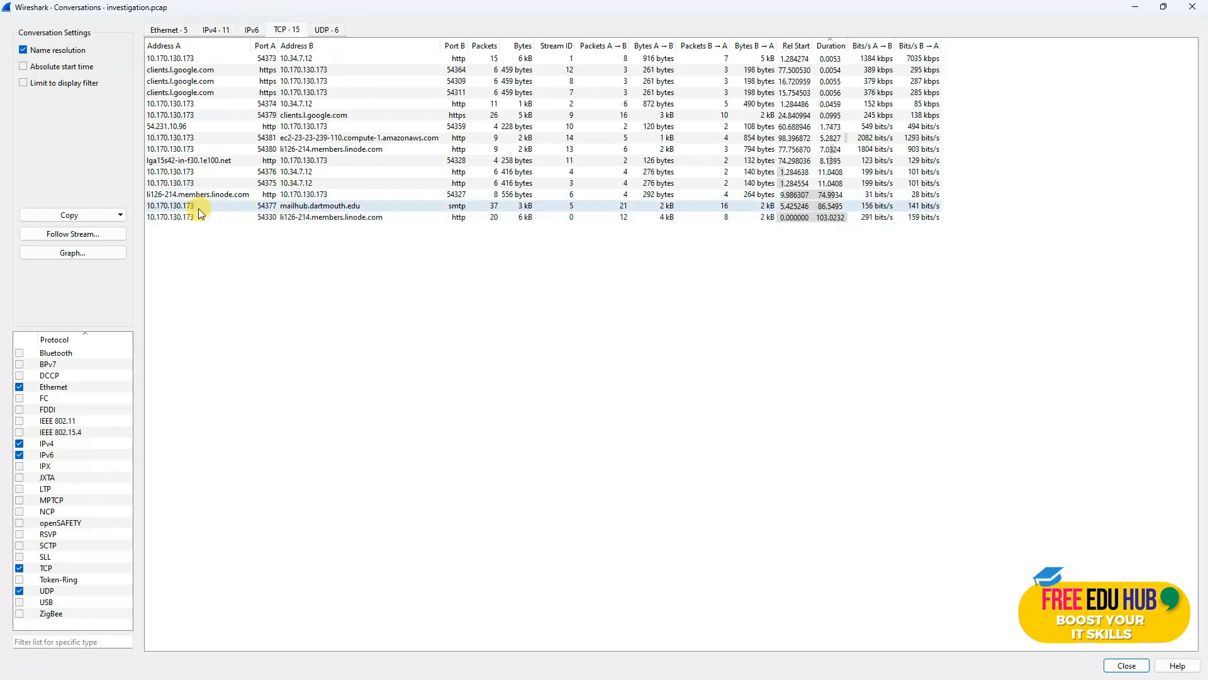
click(1188, 9)
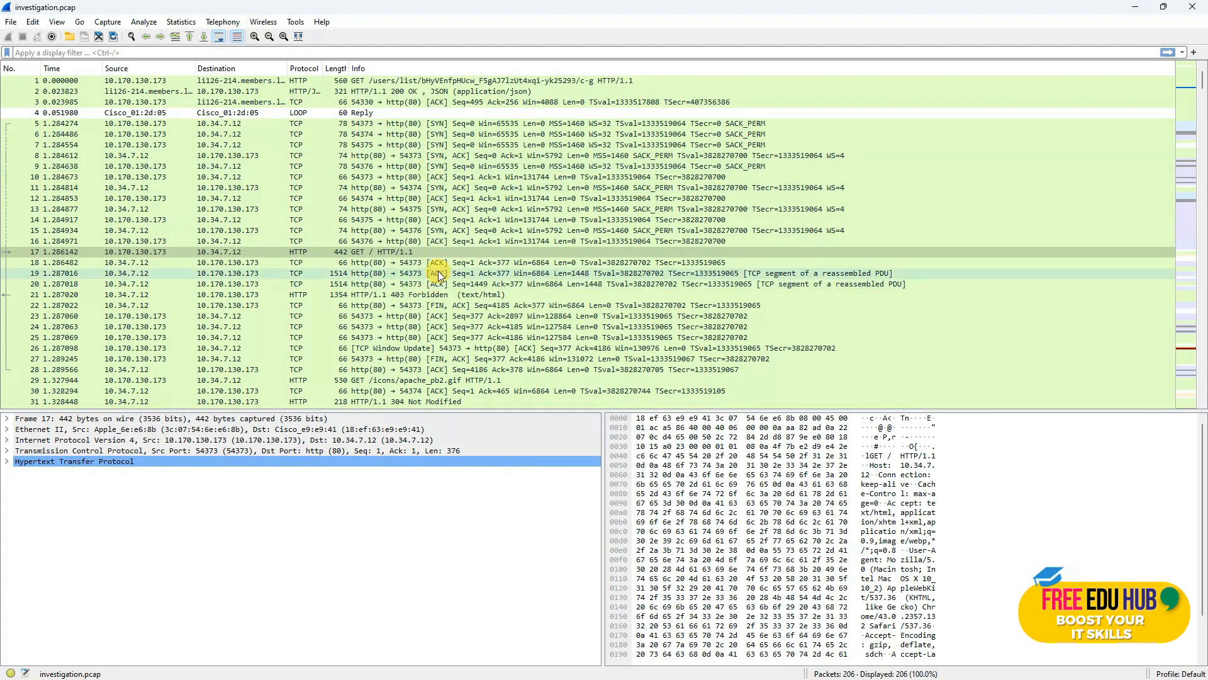
Step: Return to the top of the 206-packet list and open the Statistics menu
scroll(481, 208, down, 7)
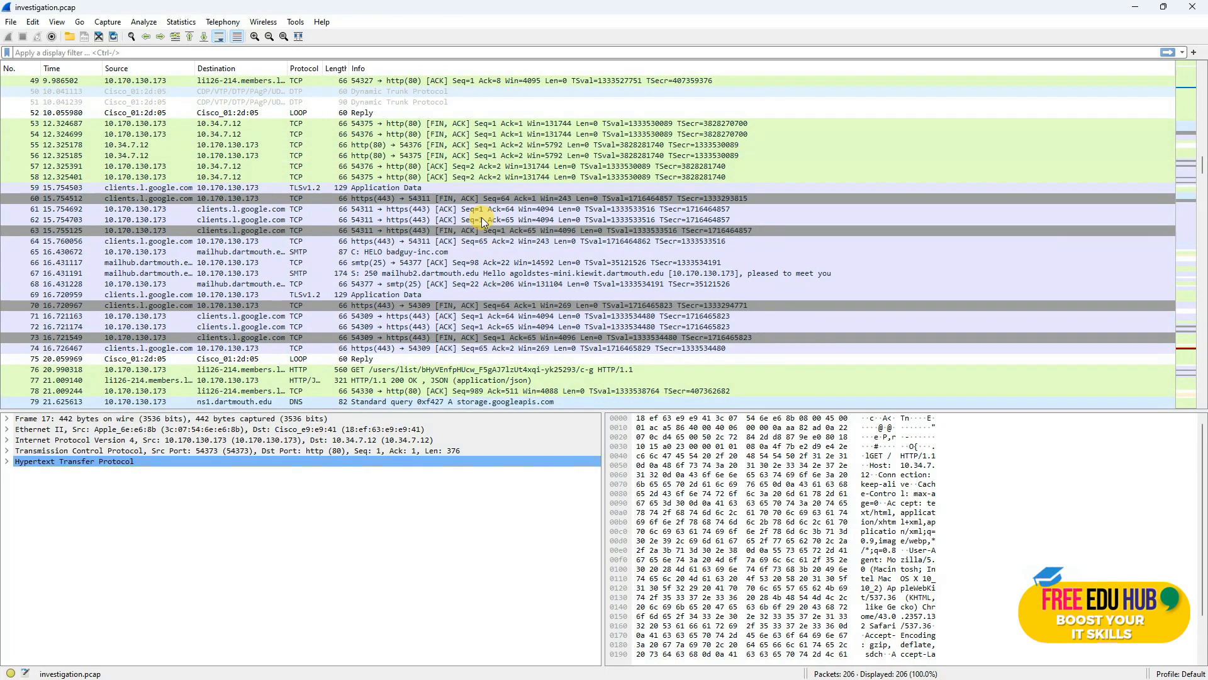
scroll(477, 221, up, 11)
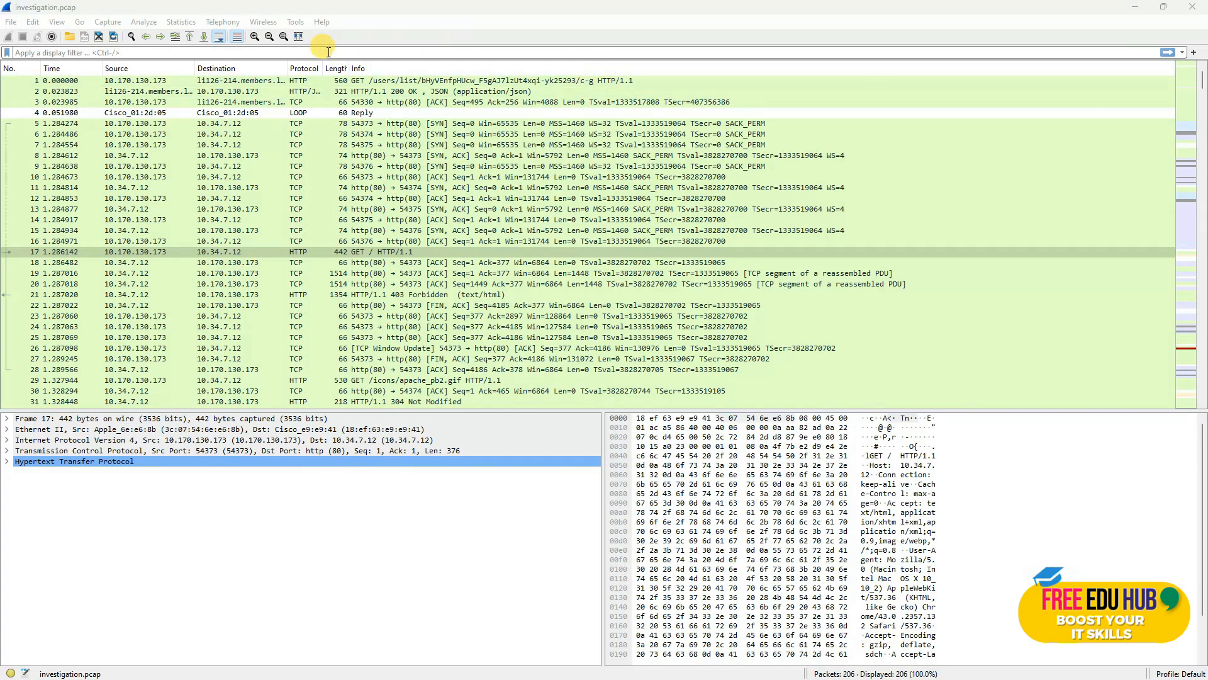
click(187, 28)
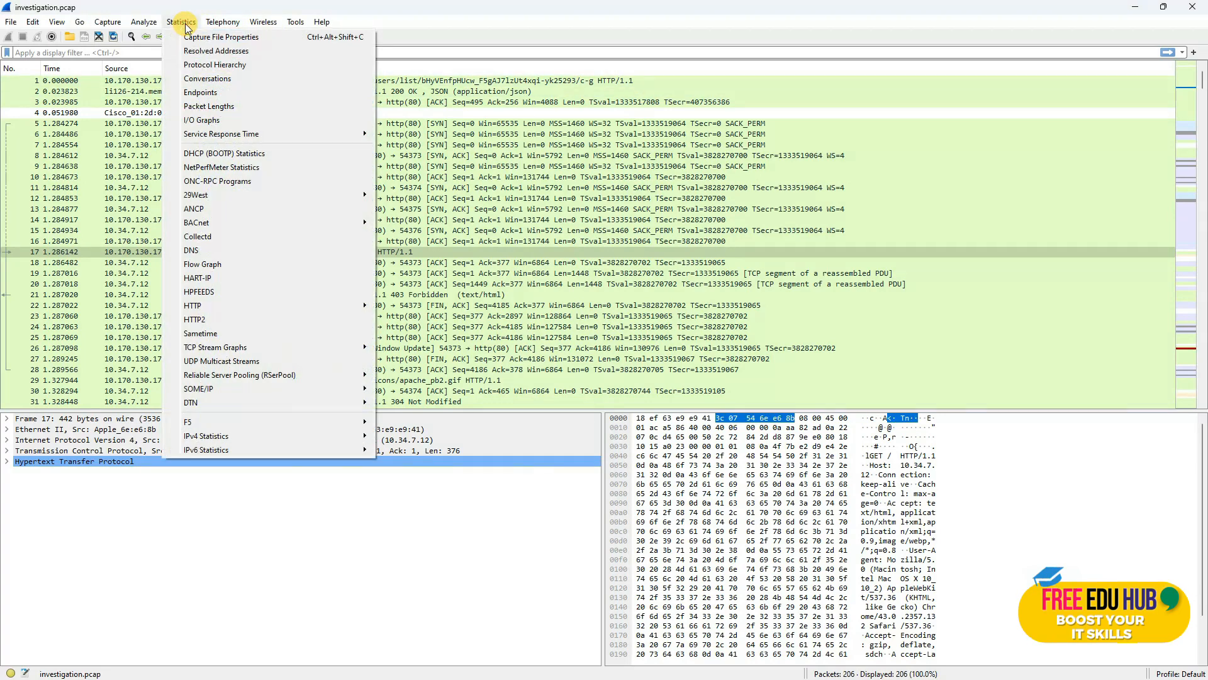
Step: Open Protocol Hierarchy statistics full-screen and browse the IPv4, LLC and loopback branches
click(240, 66)
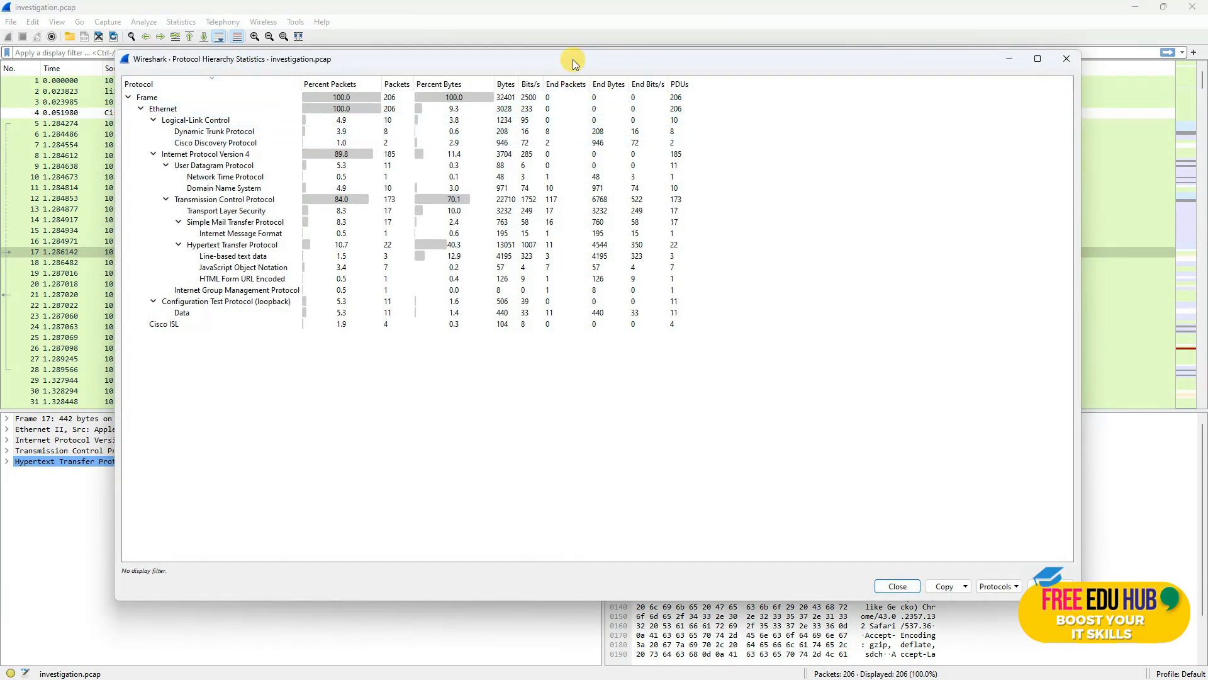
double_click(573, 59)
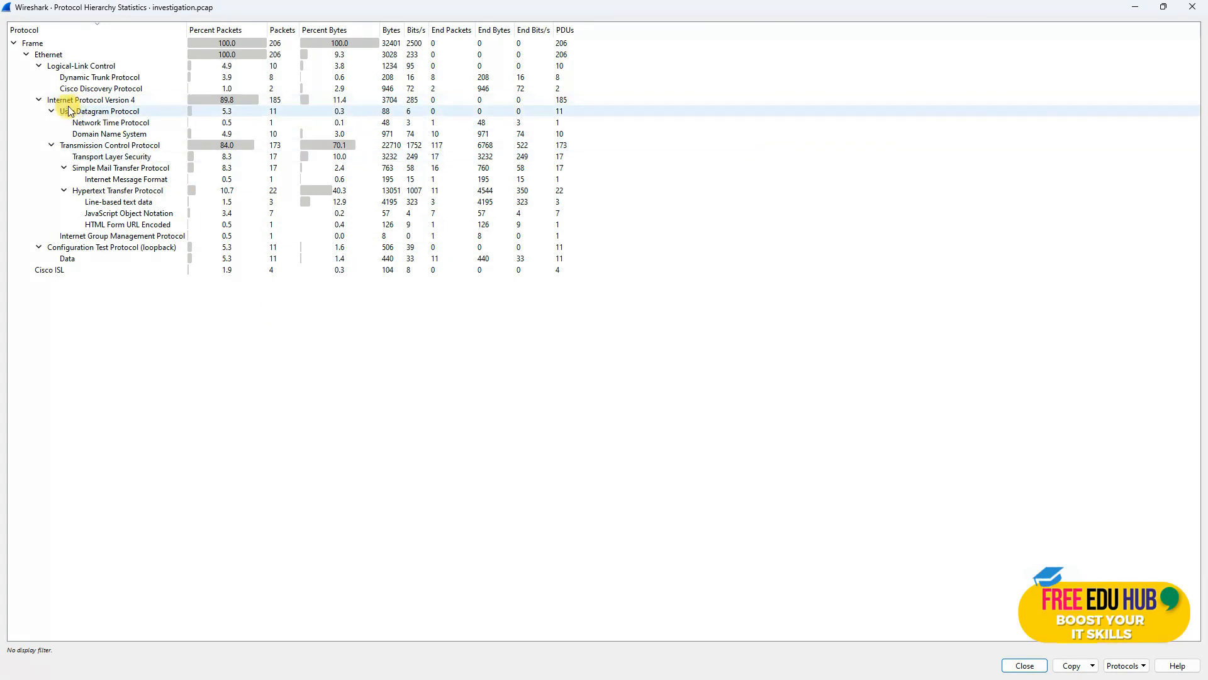
click(39, 99)
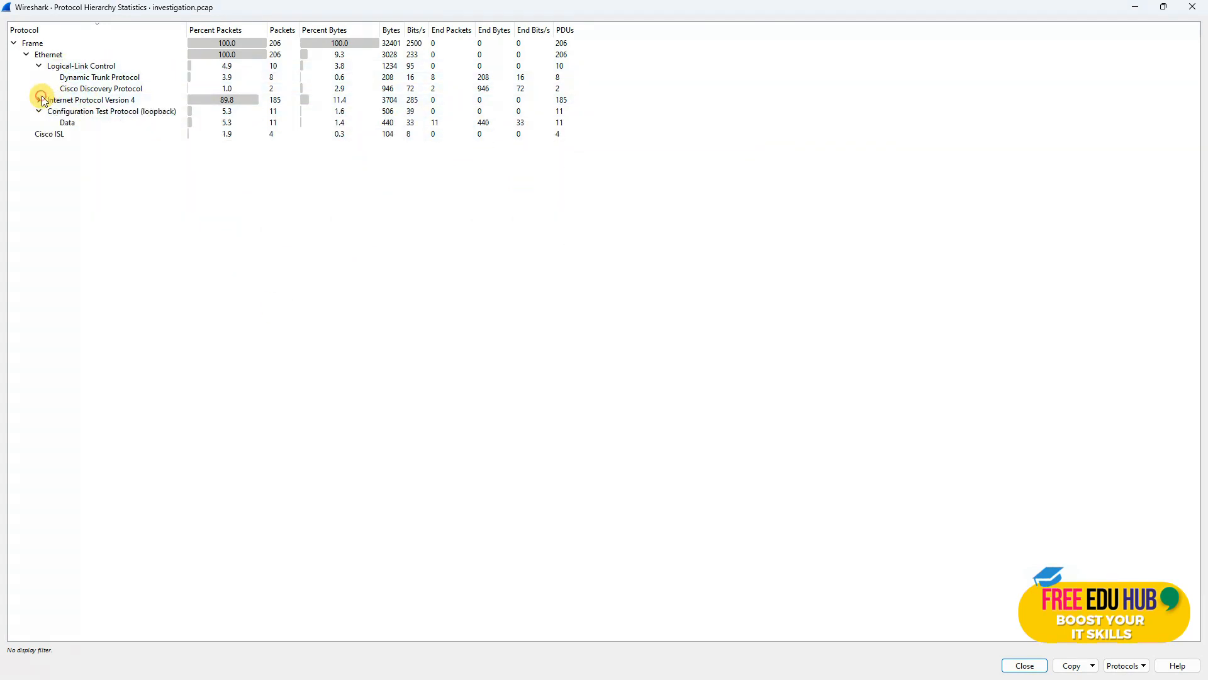
click(39, 65)
click(39, 89)
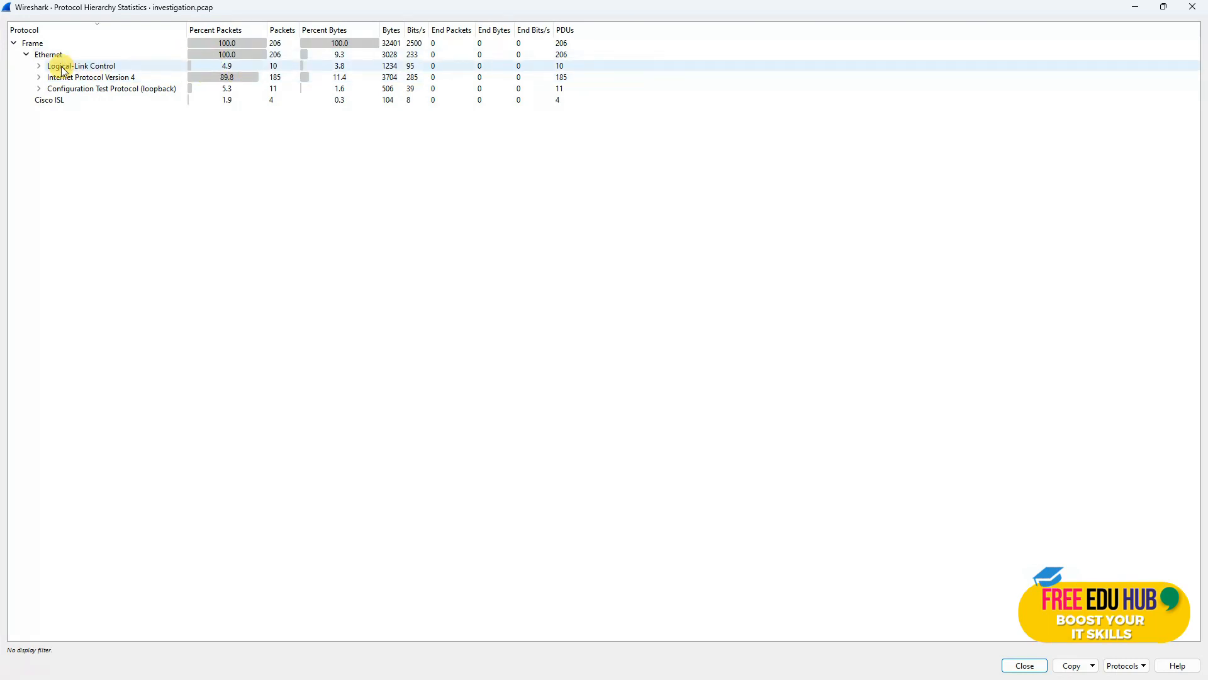
click(132, 67)
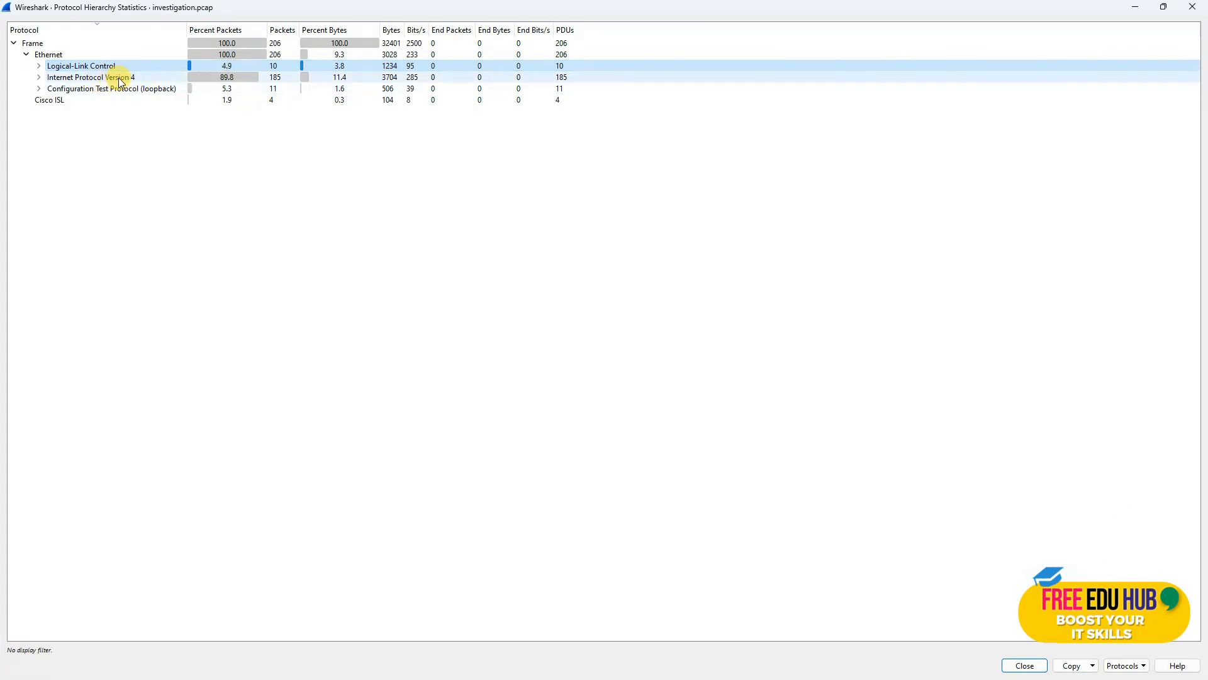
double_click(78, 76)
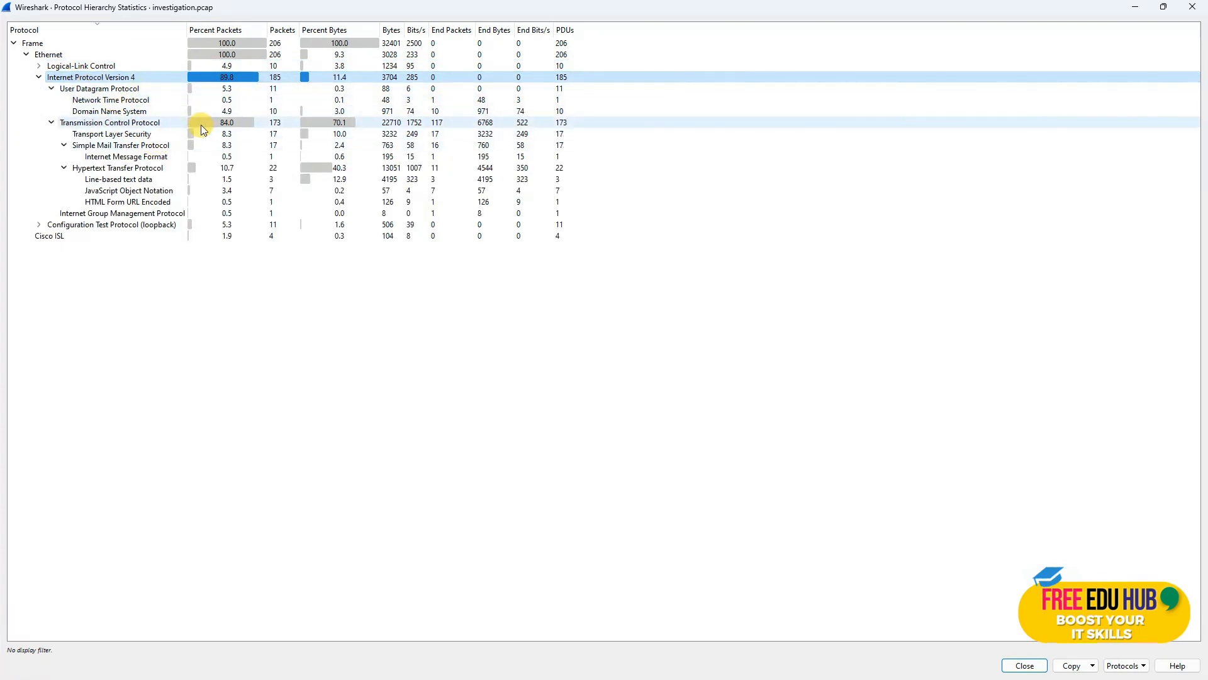
click(135, 137)
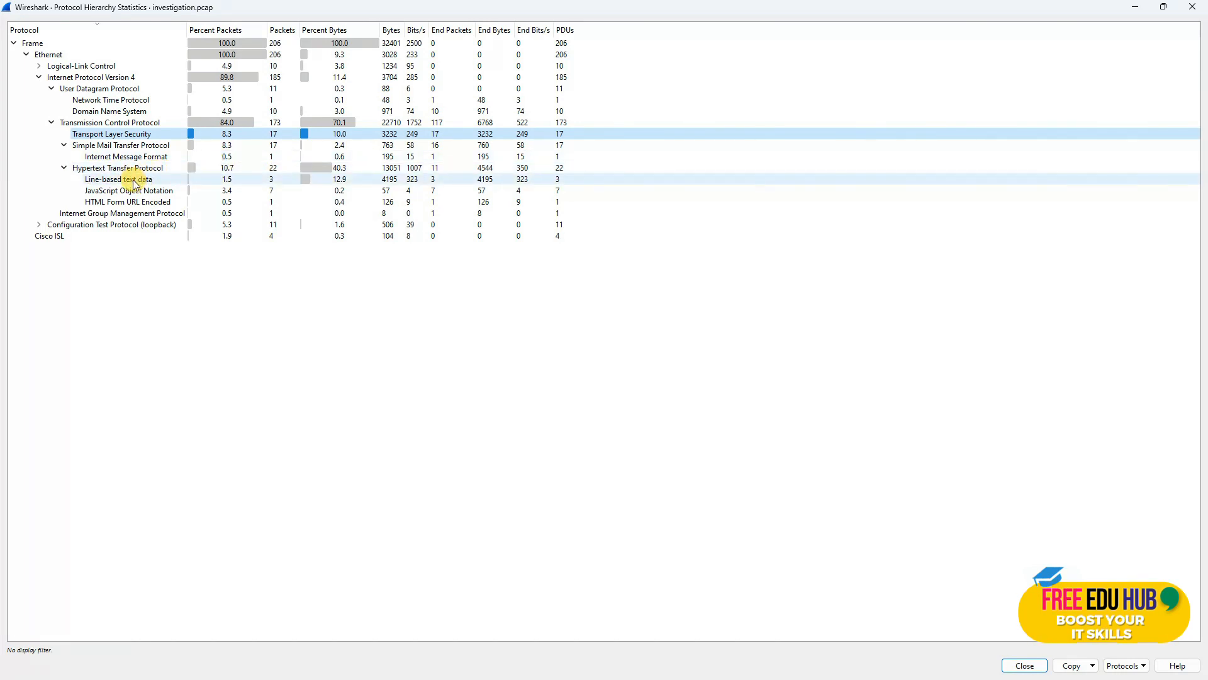
click(37, 225)
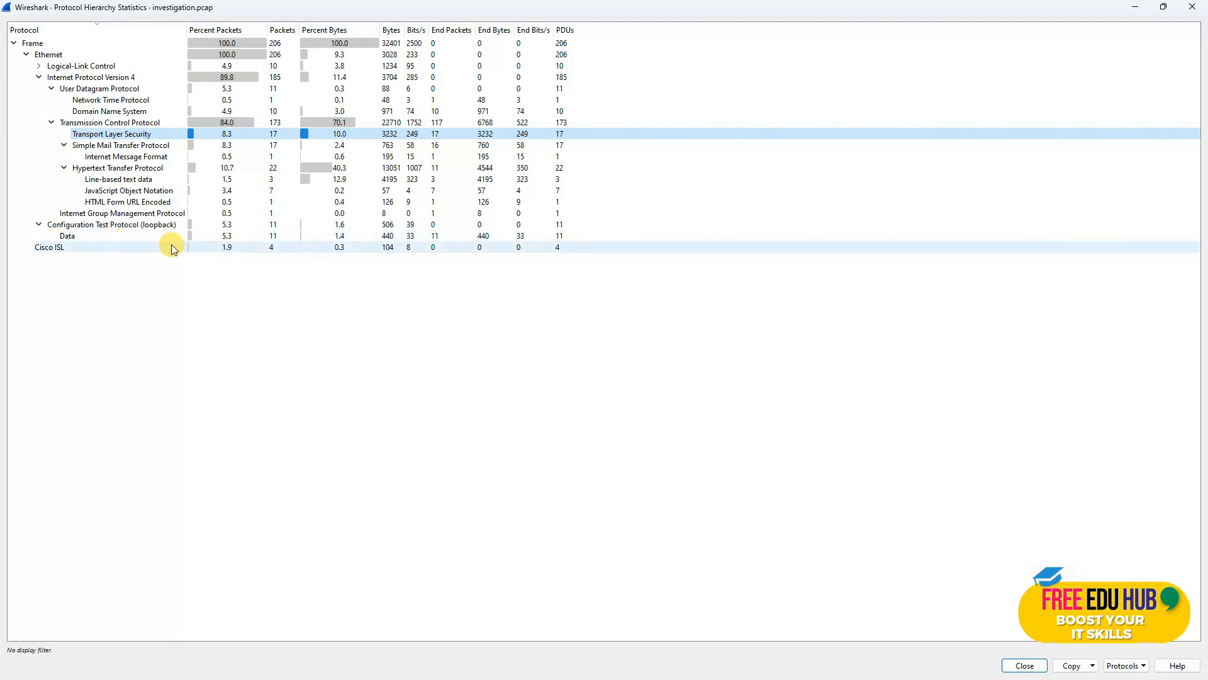
click(79, 235)
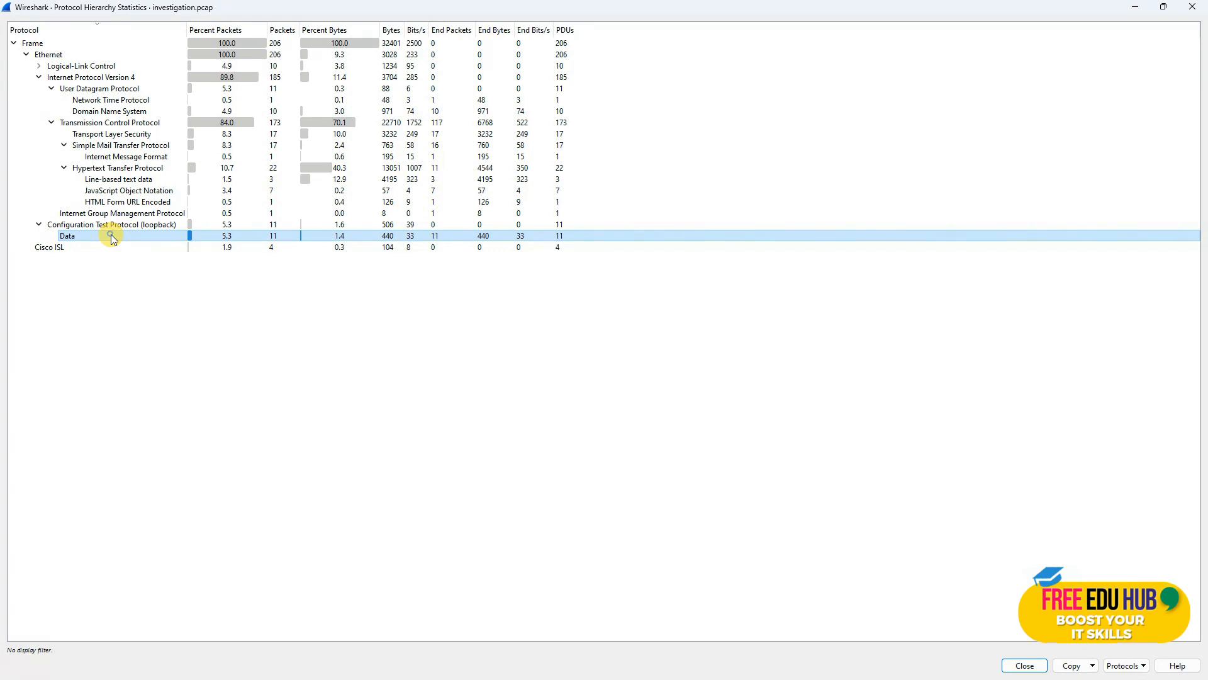
Step: Apply the Data entry as a selected filter to show its 11 packets, then close the statistics
right_click(111, 238)
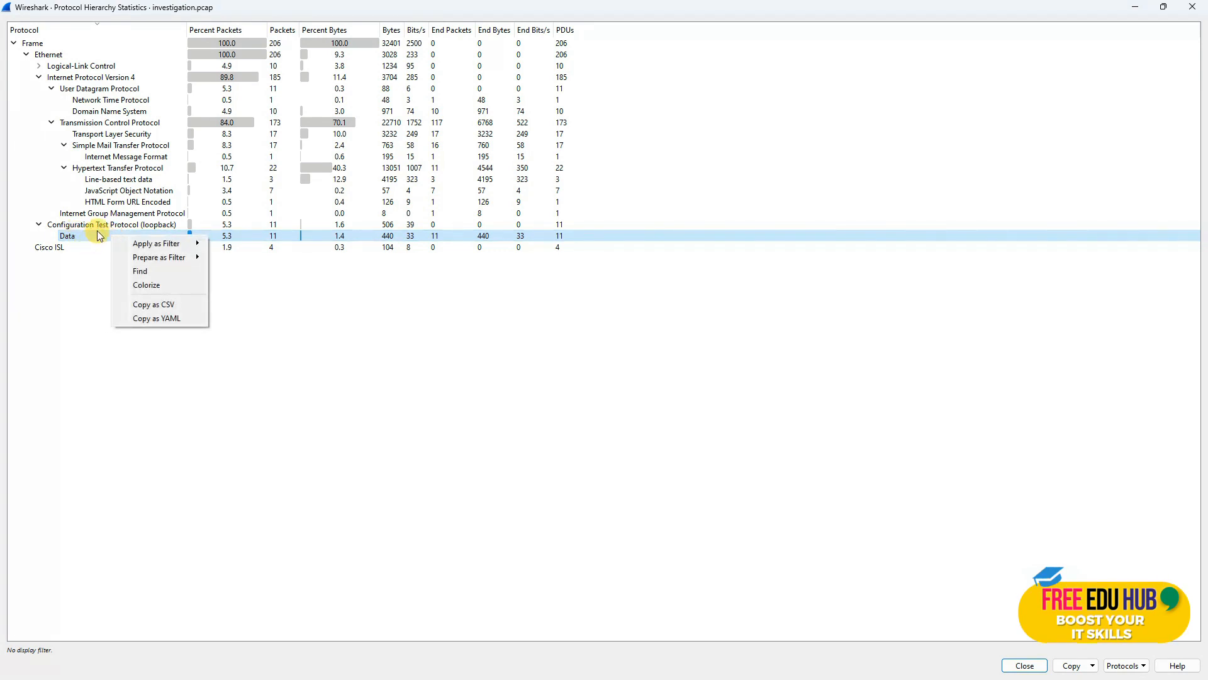
click(95, 237)
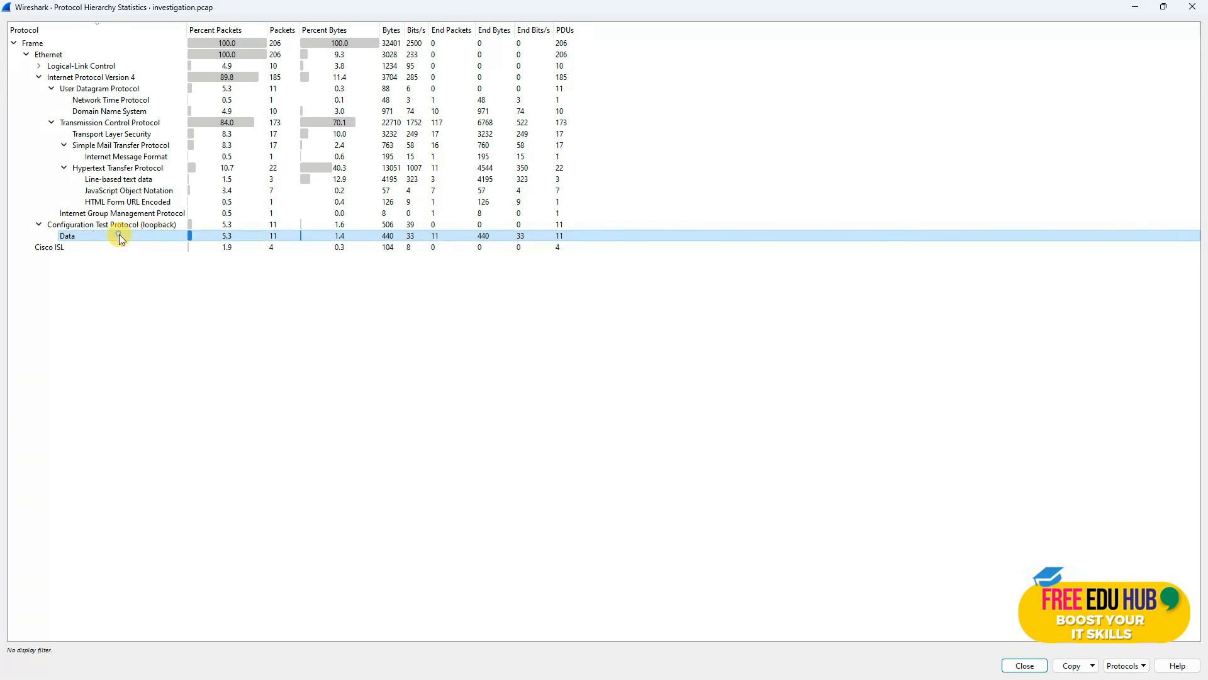
right_click(120, 238)
mouse_move(178, 249)
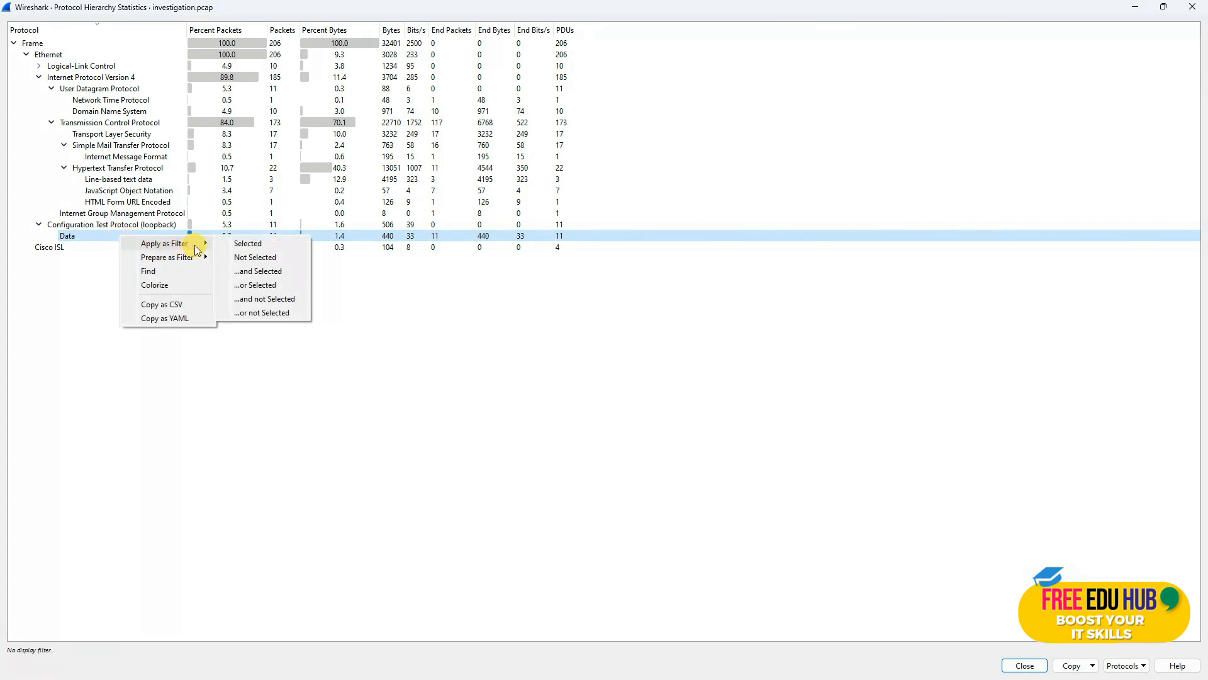
click(239, 246)
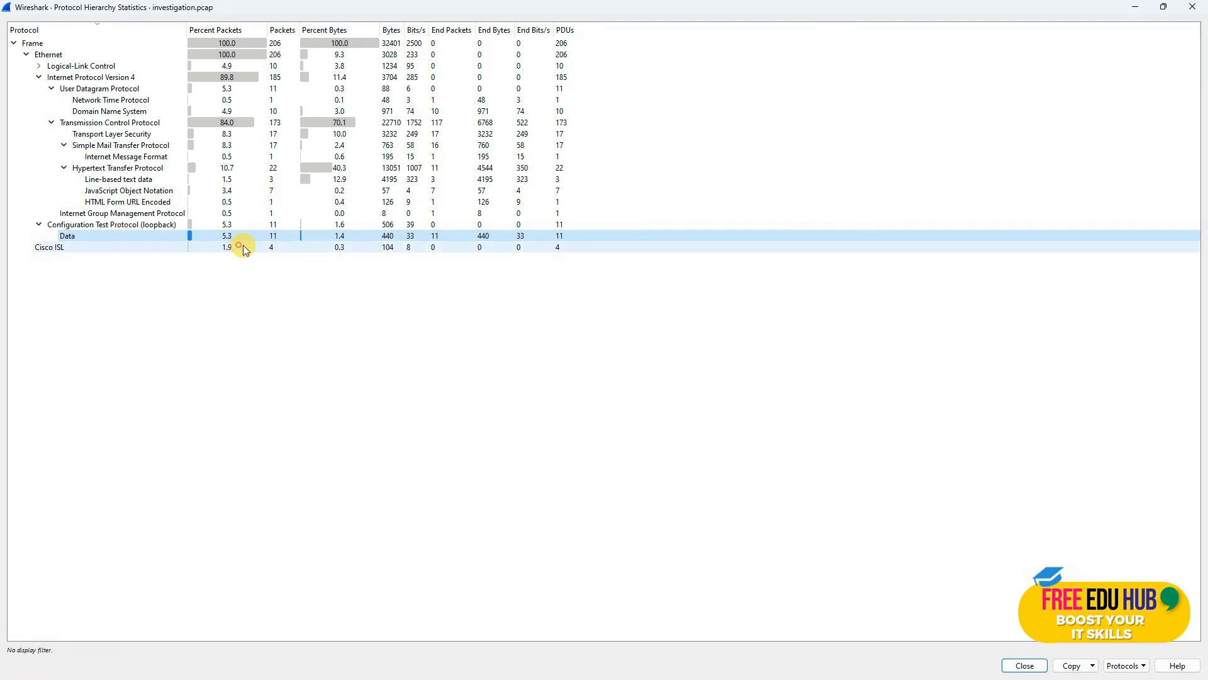
click(1024, 665)
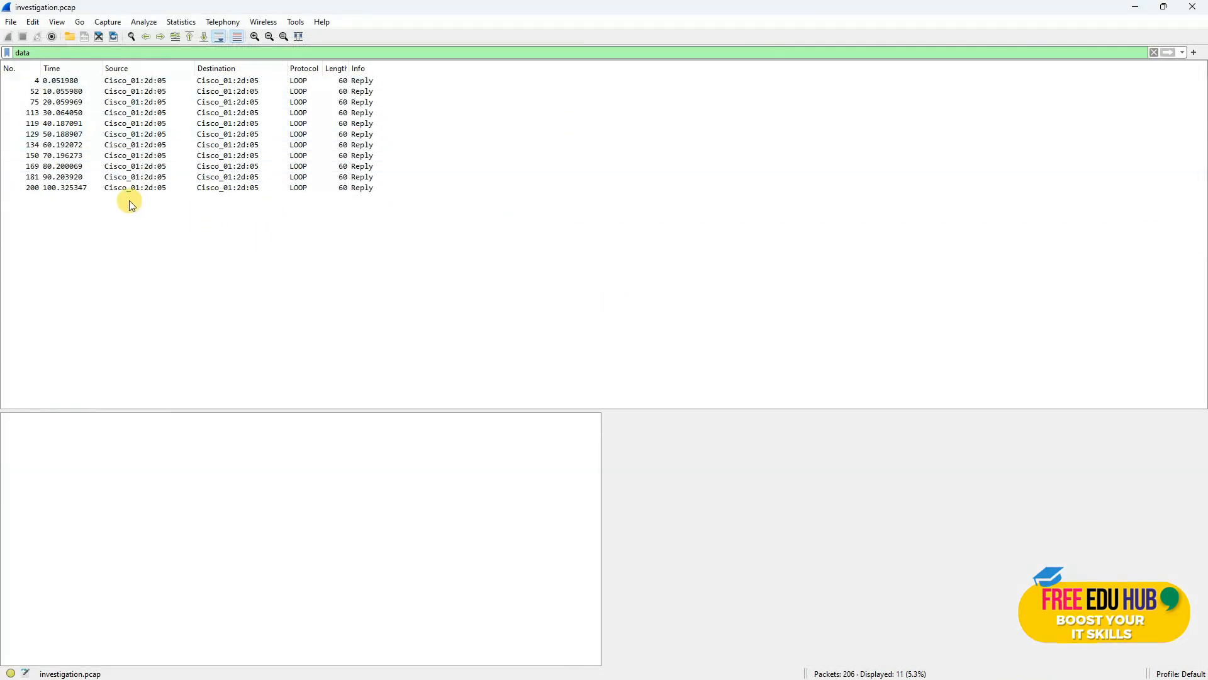
Step: Inspect the filtered Data packets 129, 113 and 150
drag(126, 188, 129, 88)
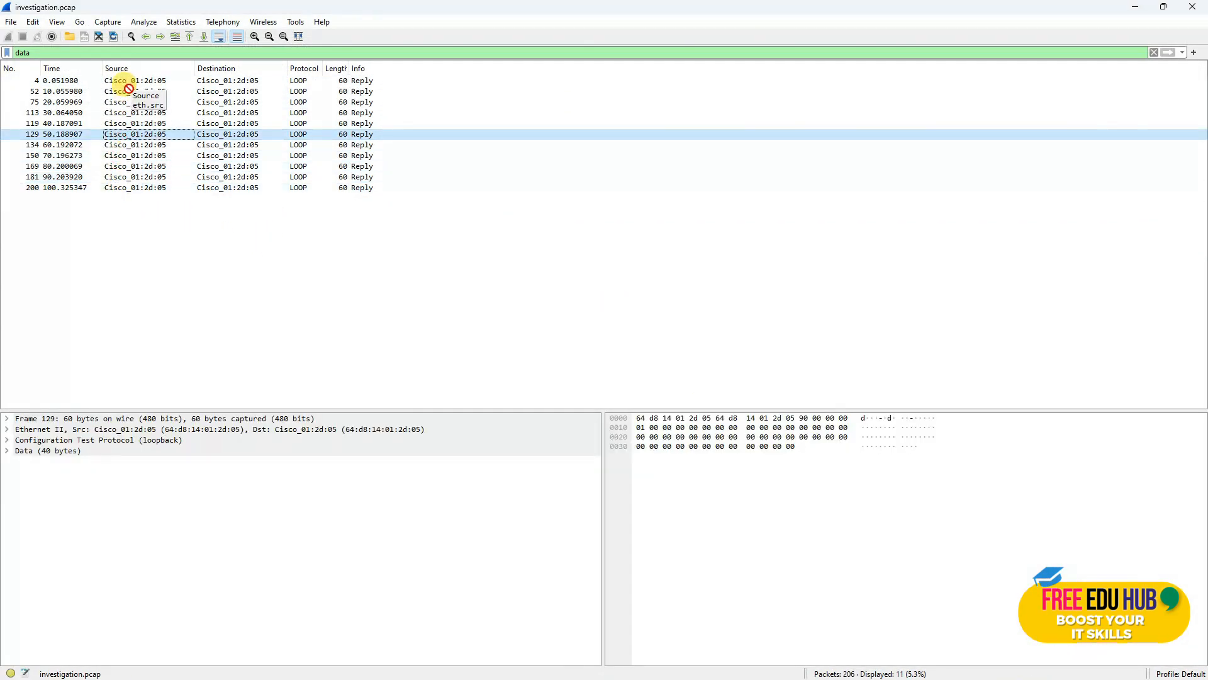
click(129, 111)
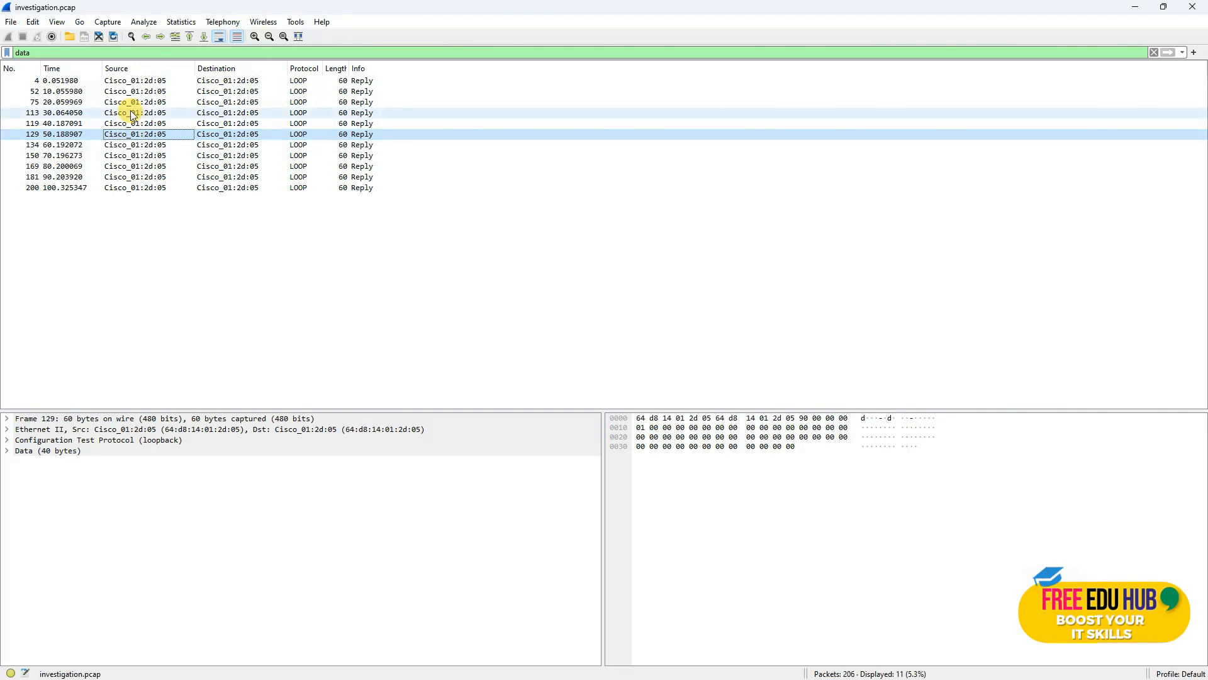
click(130, 156)
Step: Clear the data display filter so all 206 packets are listed again
click(1156, 55)
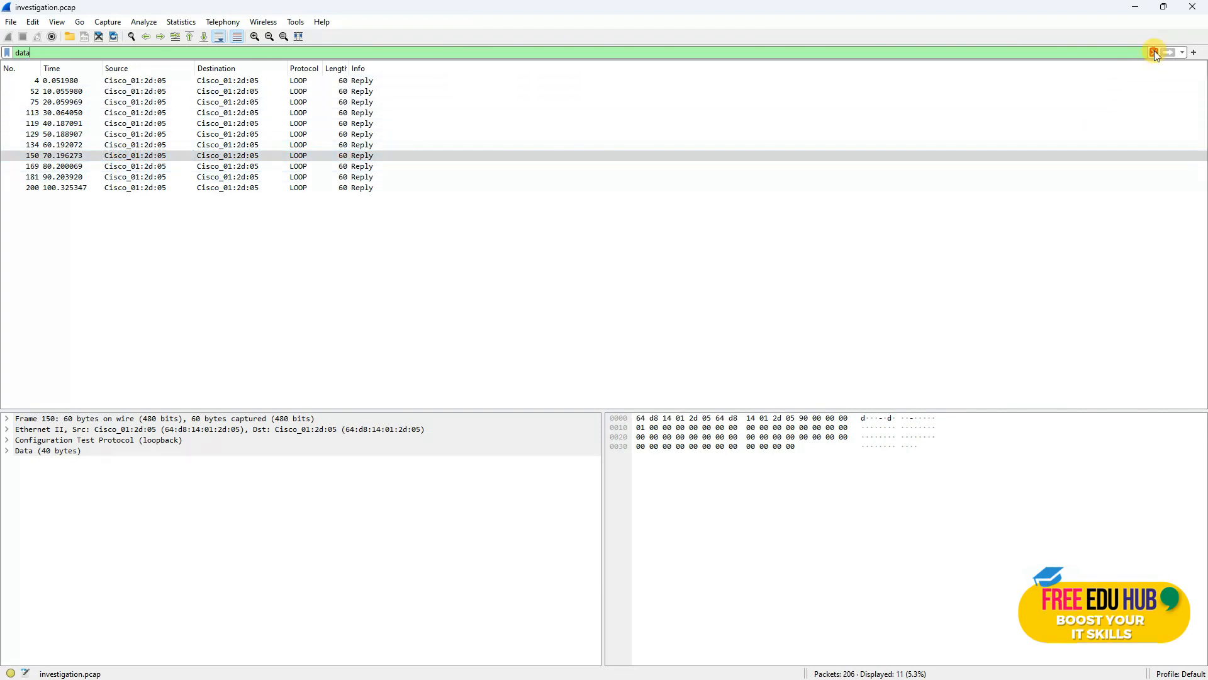
click(1156, 54)
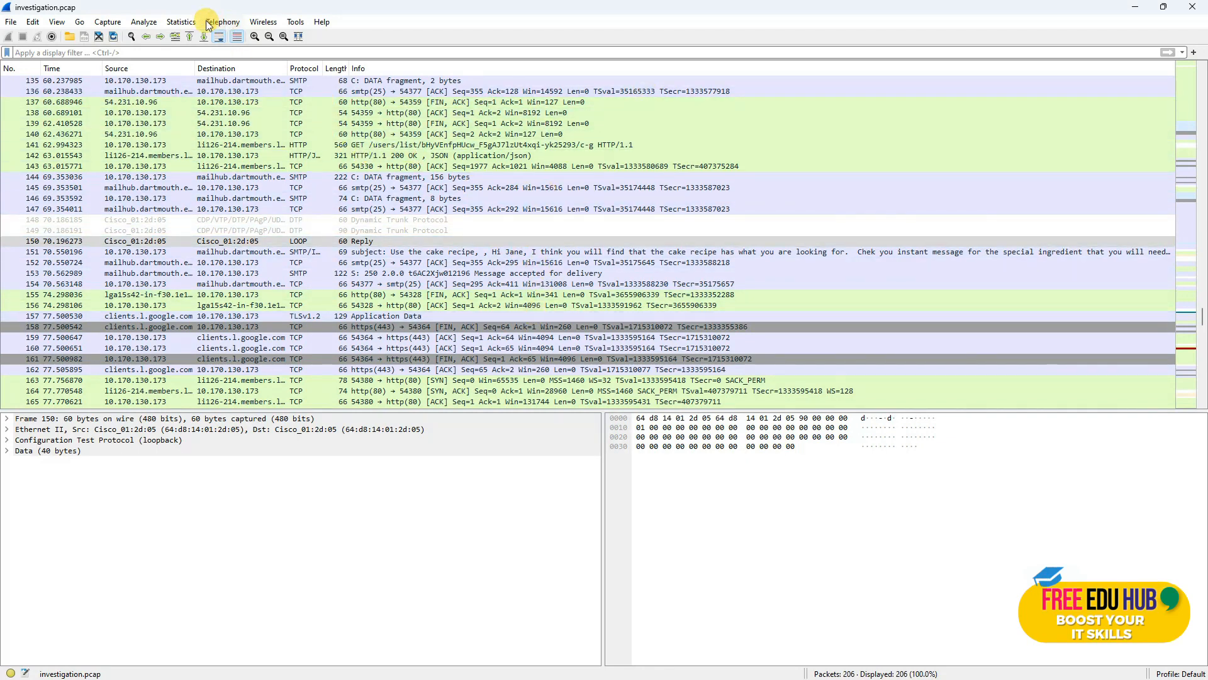
click(180, 25)
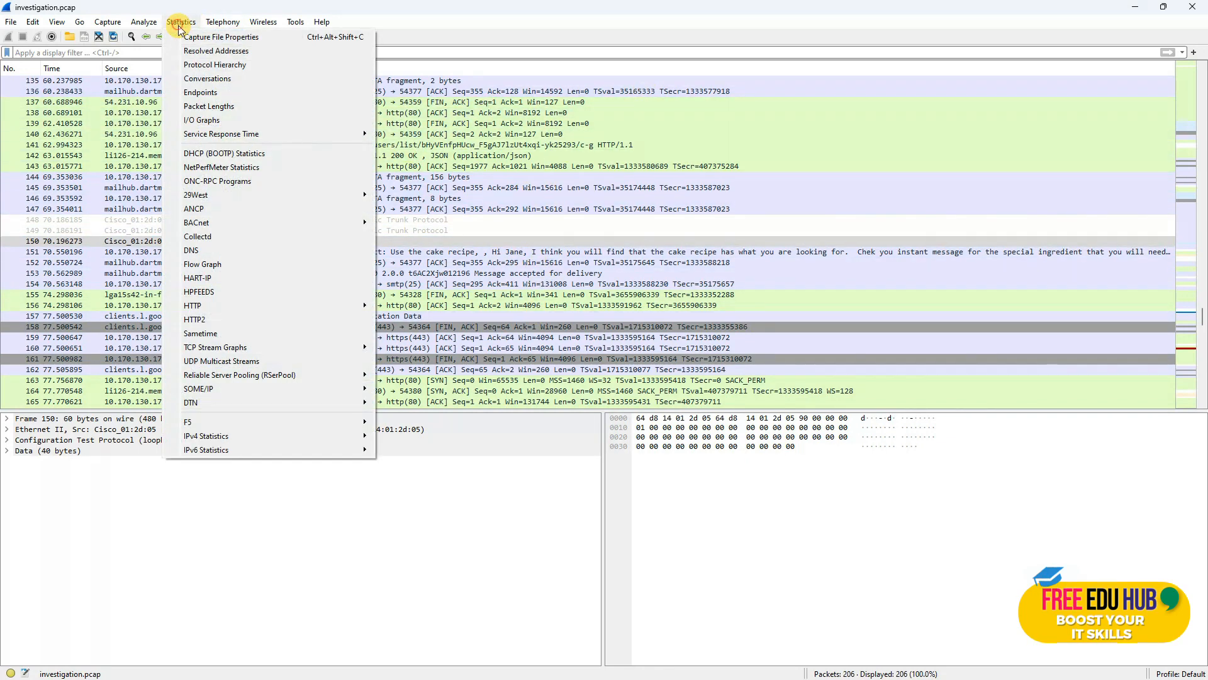
Step: Apply 'Line-based text data' from Protocol Hierarchy as a filter, leaving 7 of 206 packets
click(212, 65)
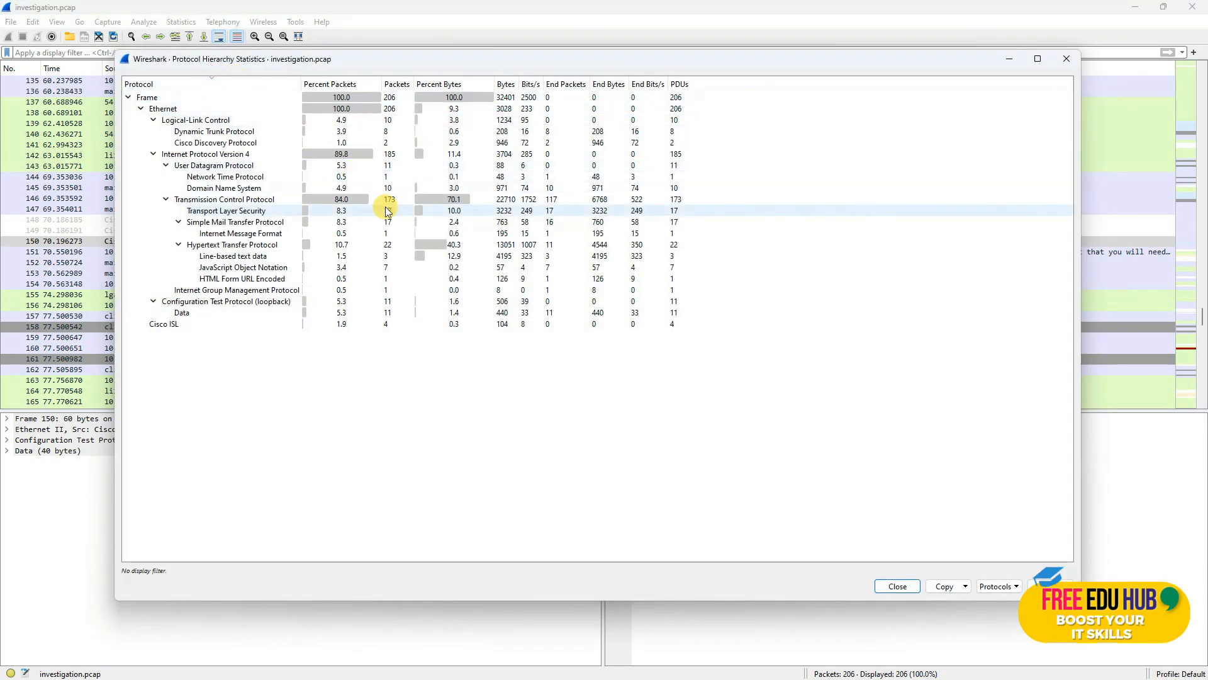
double_click(605, 61)
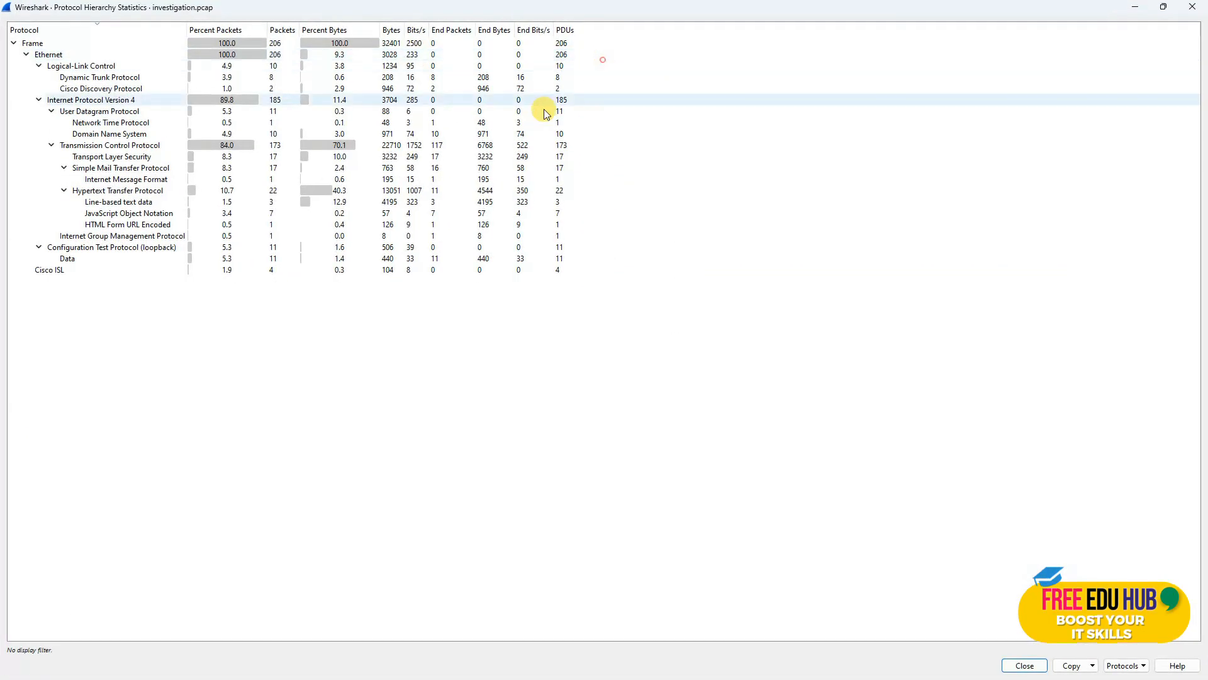
click(116, 200)
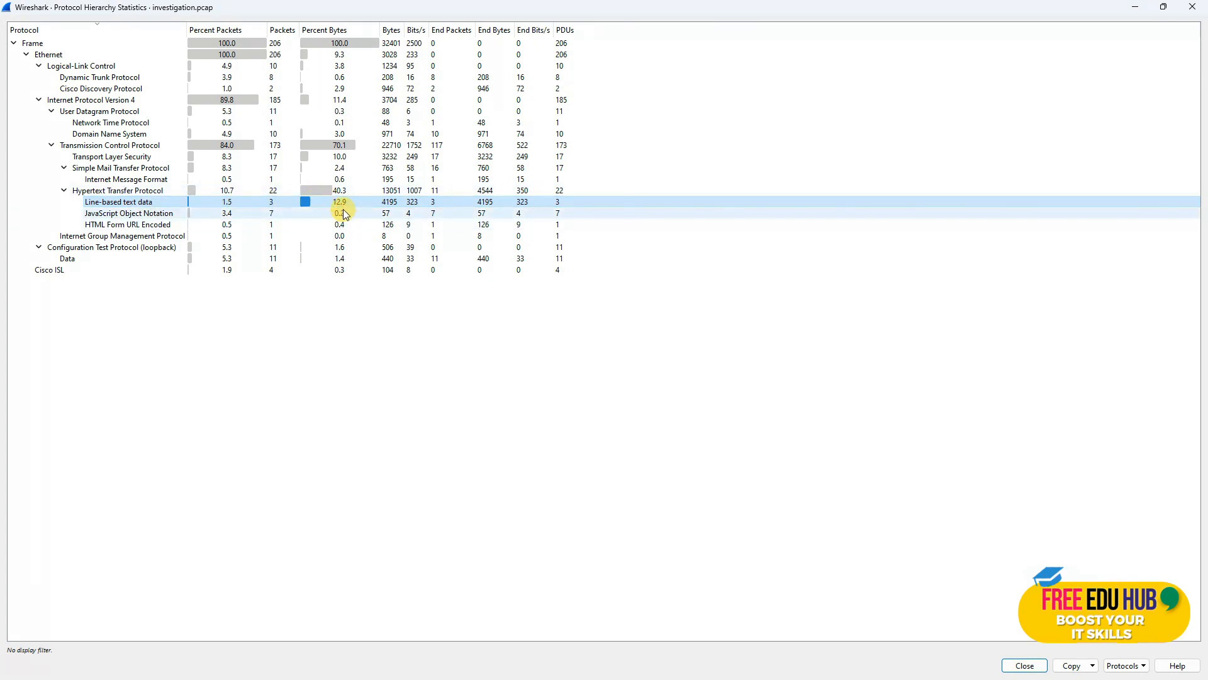
right_click(156, 201)
mouse_move(227, 210)
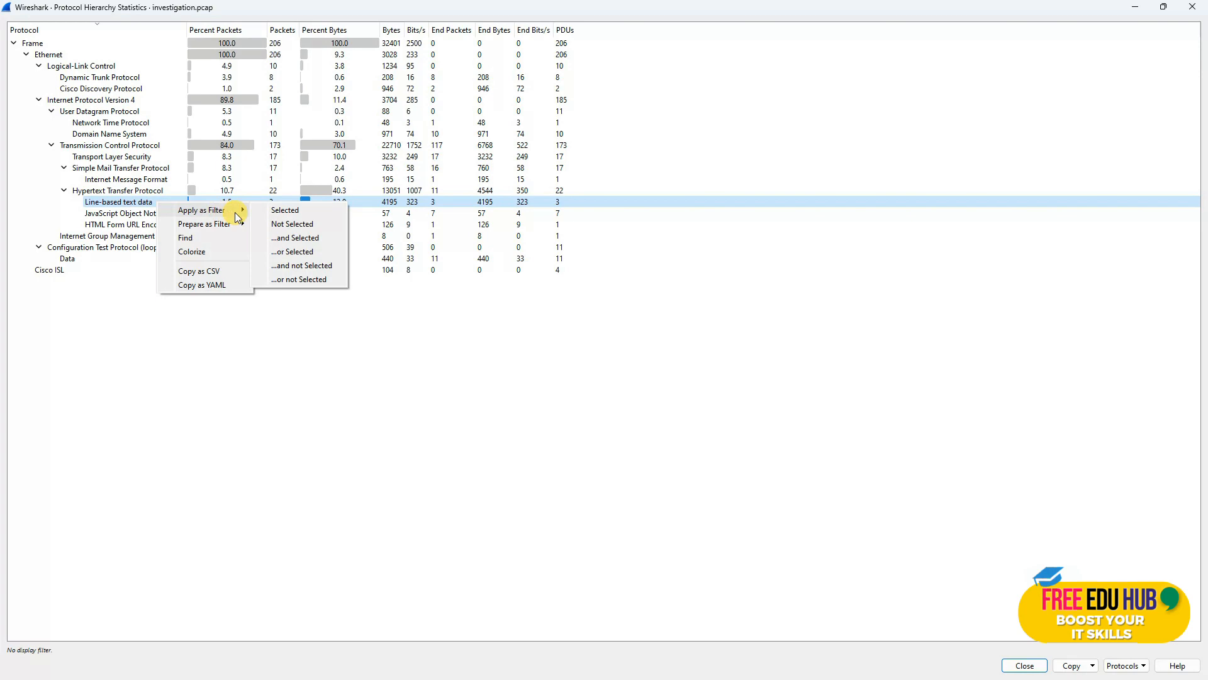
click(287, 212)
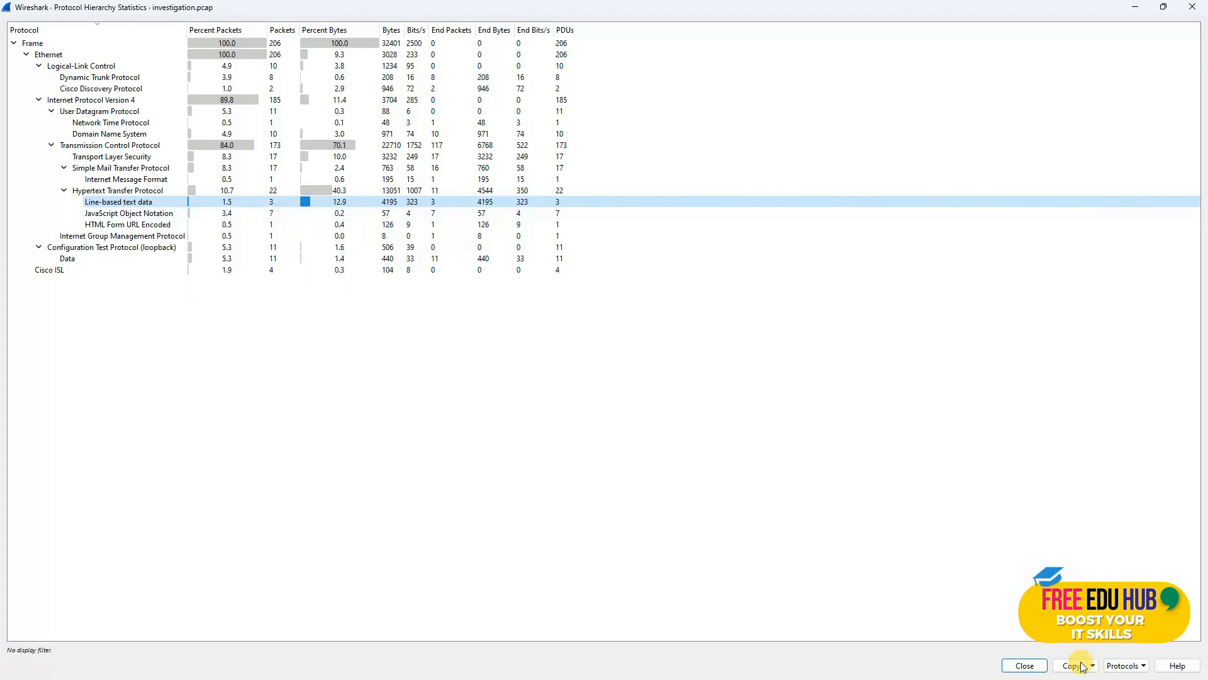
click(1029, 664)
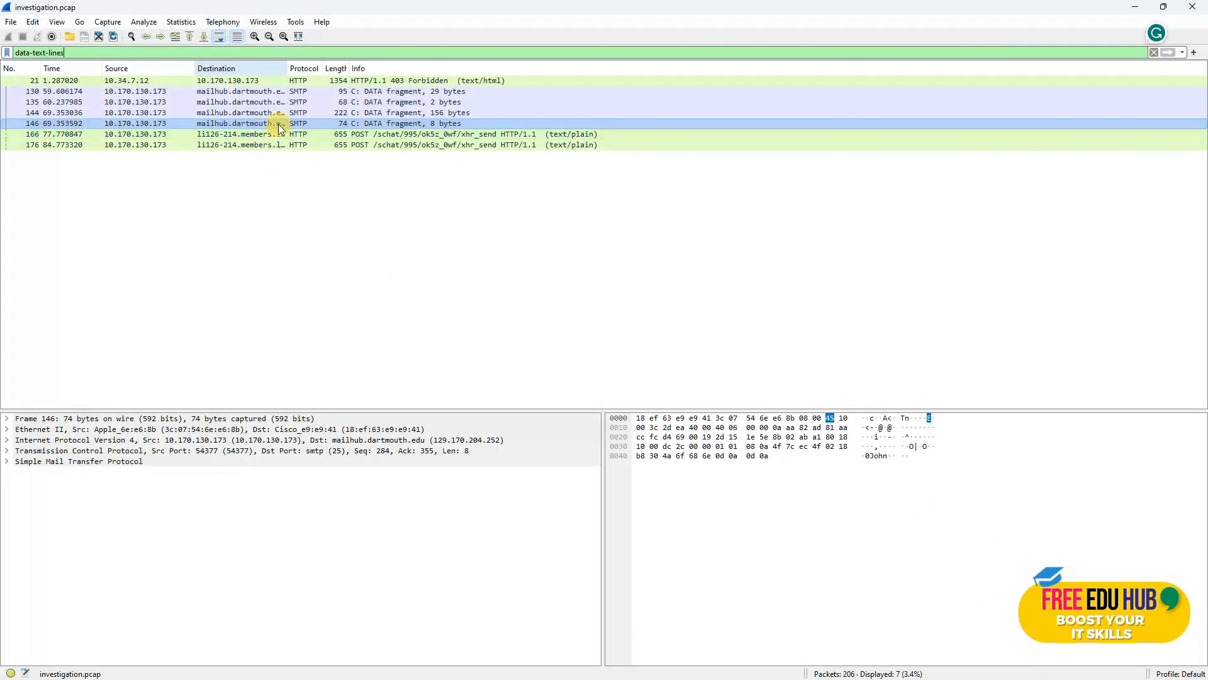
Step: Sort by protocol, inspect packets 21 and 166, sort by length, and widen the Destination column
click(307, 67)
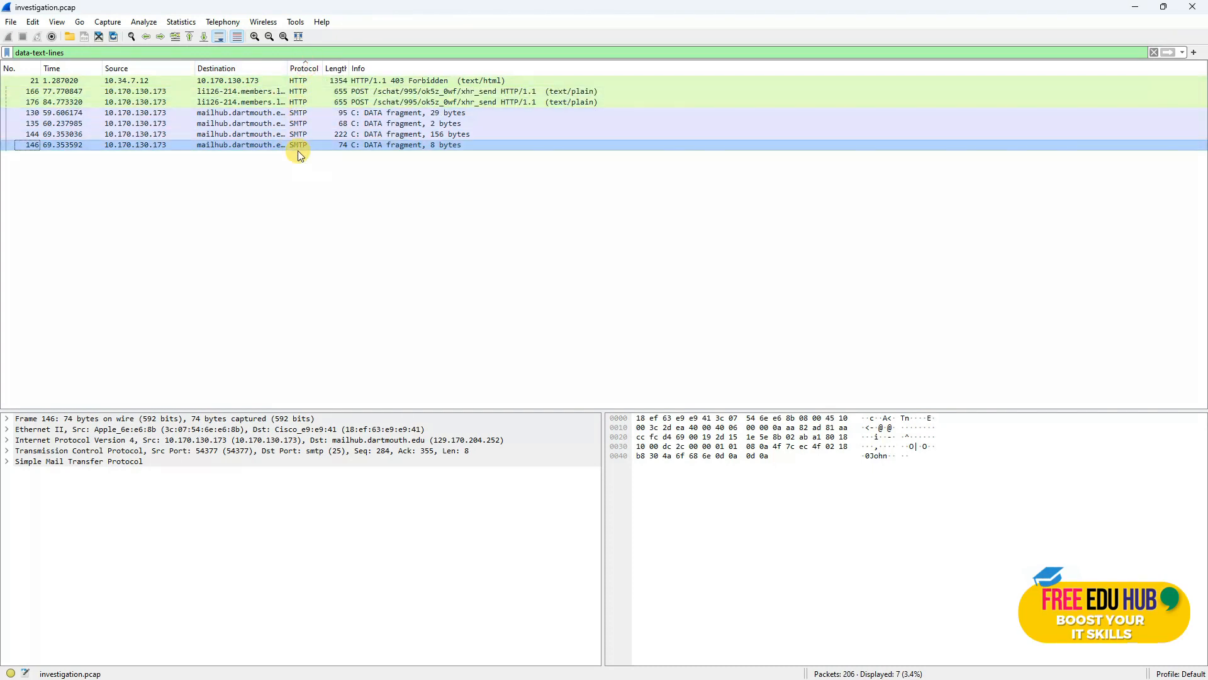
click(305, 82)
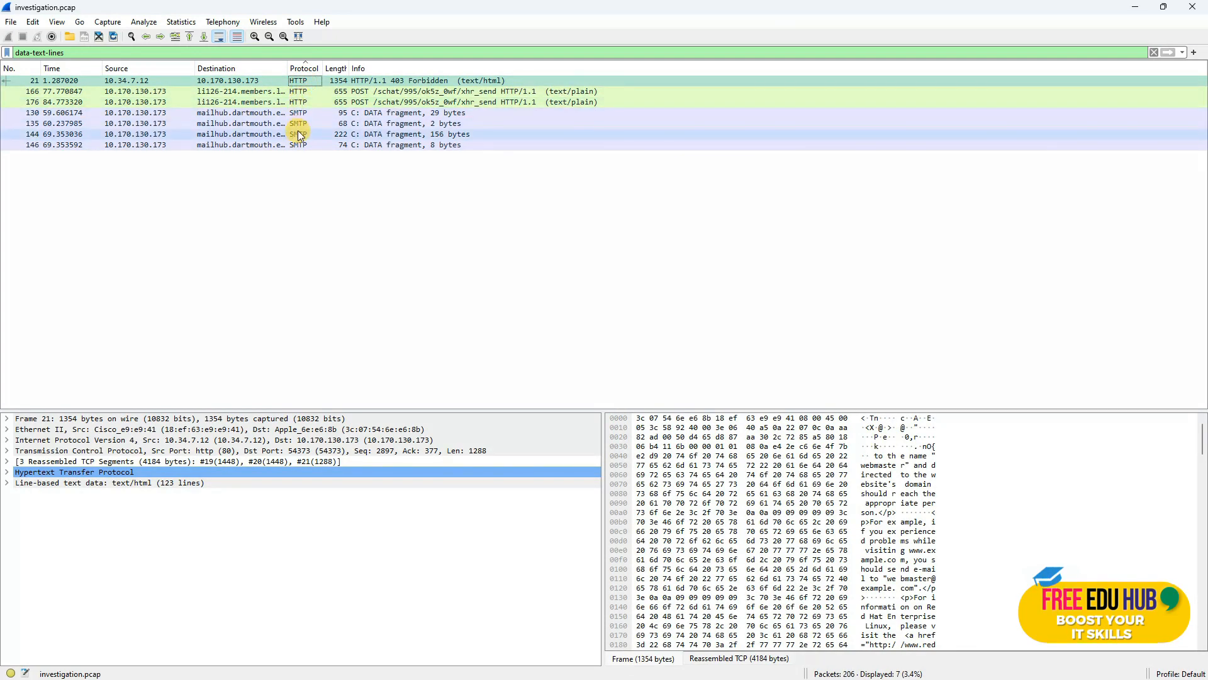
click(298, 93)
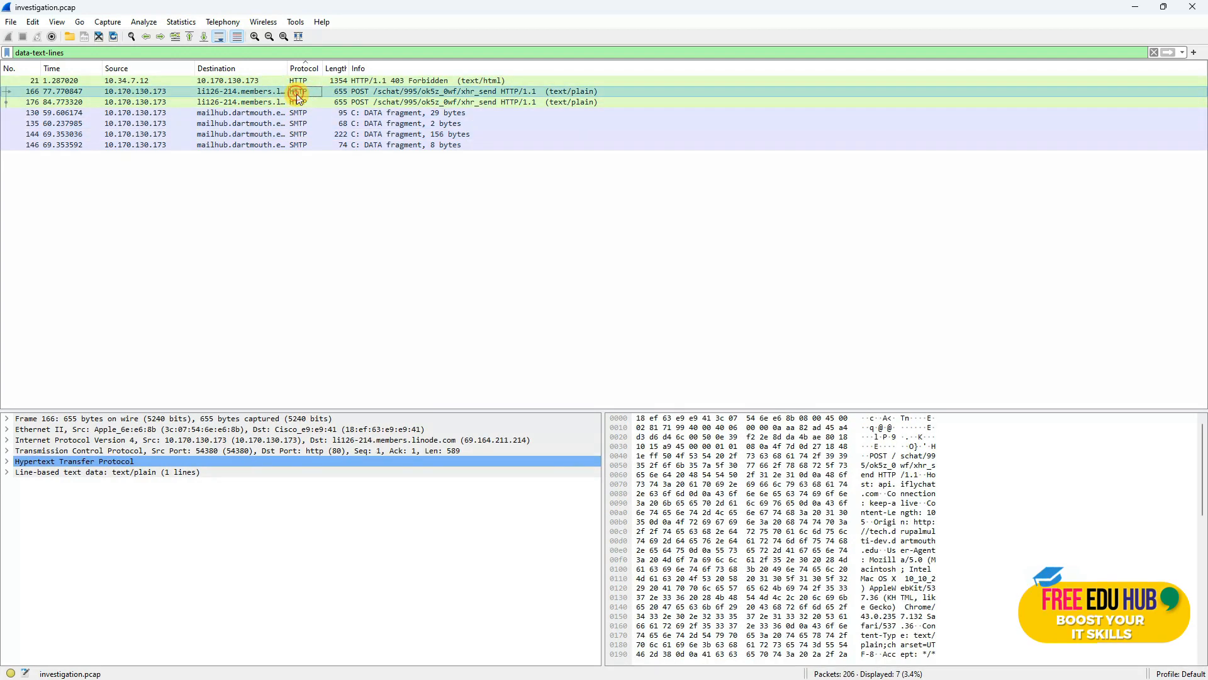
click(333, 69)
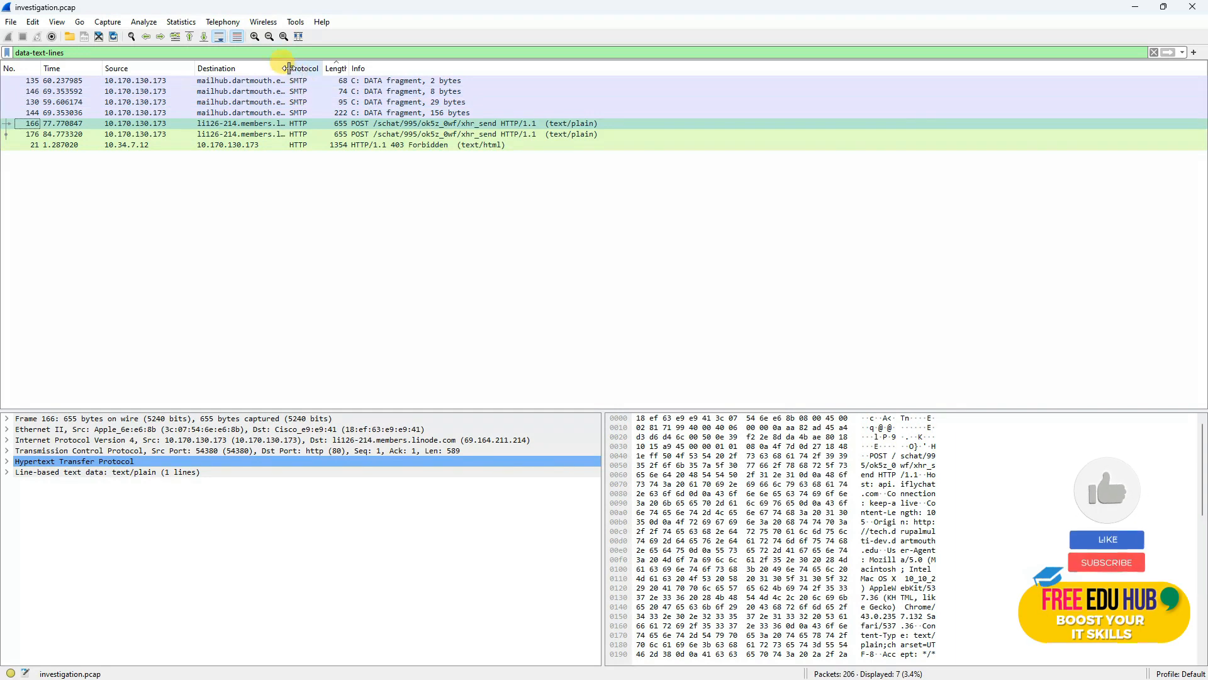
drag(288, 68, 364, 68)
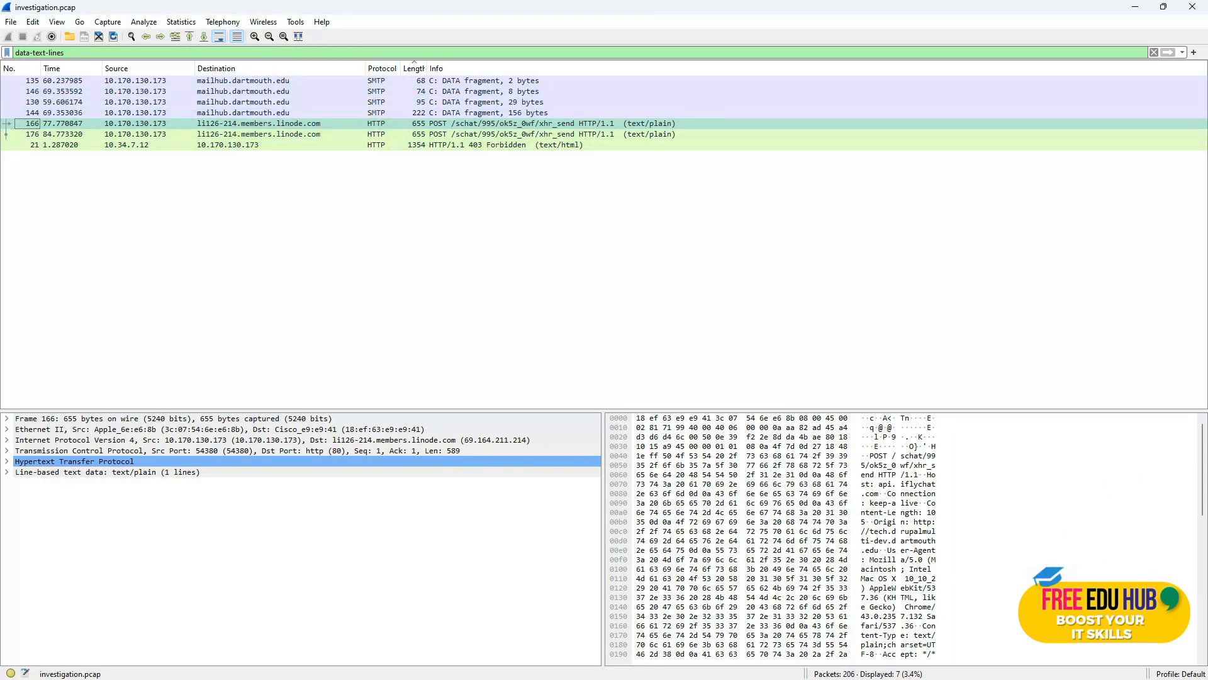
key(alt+Tab)
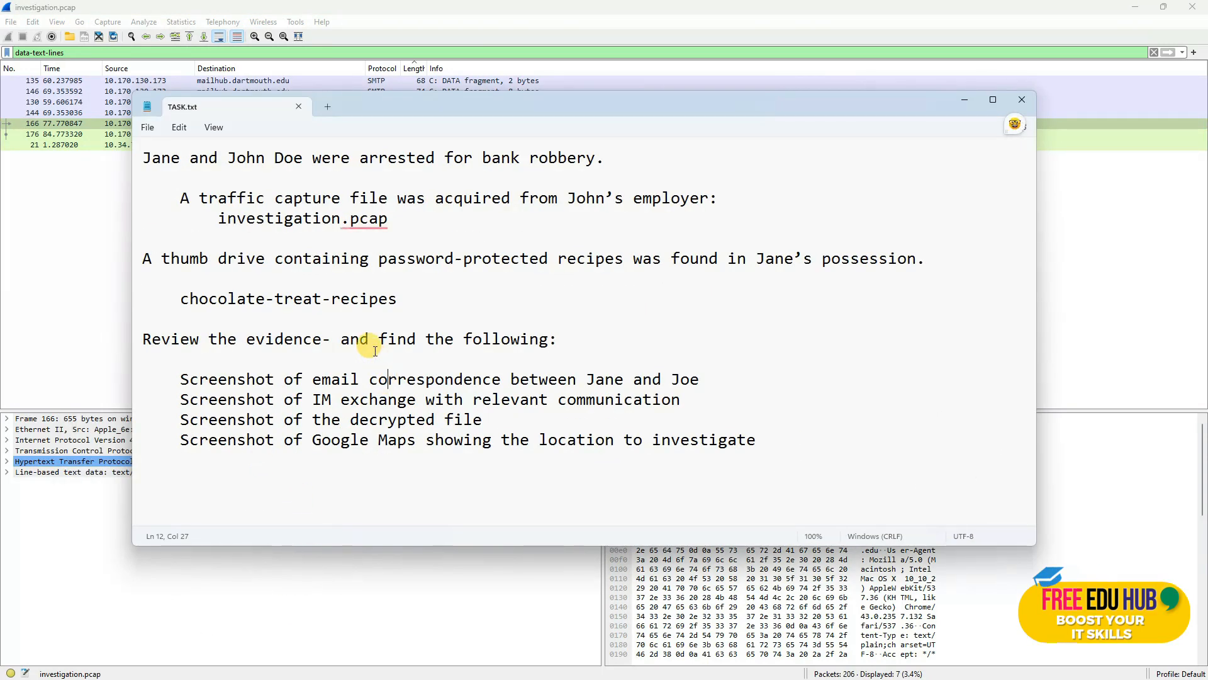
drag(313, 374, 523, 381)
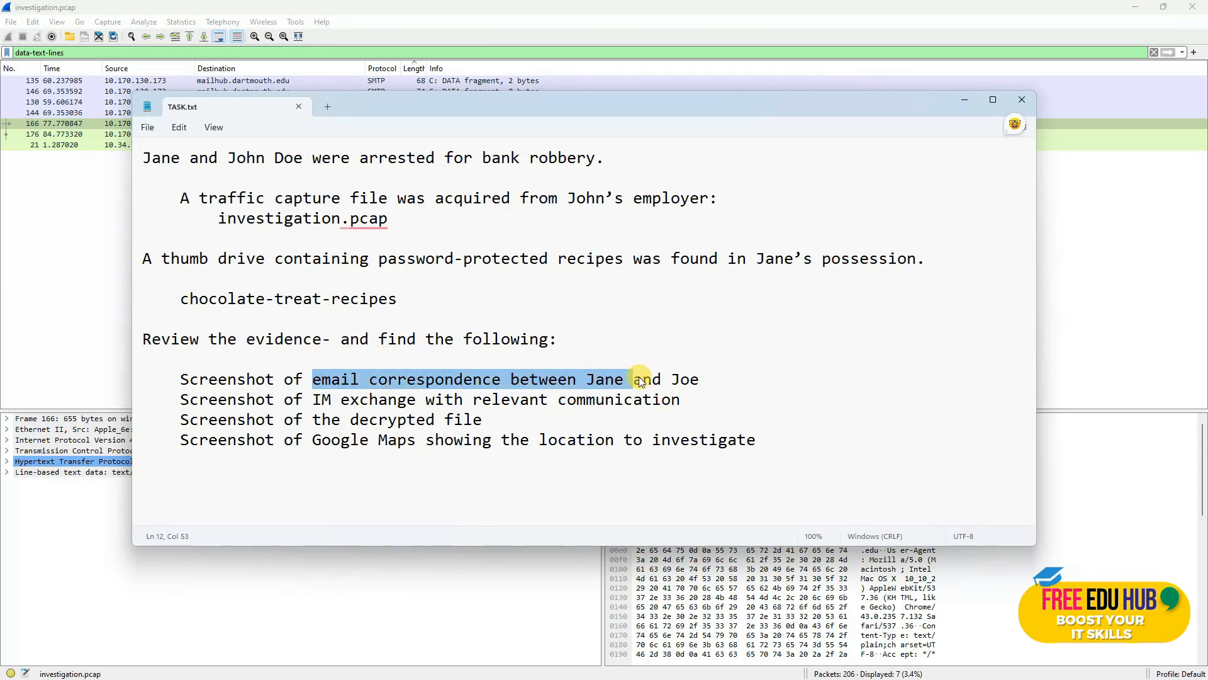
click(963, 100)
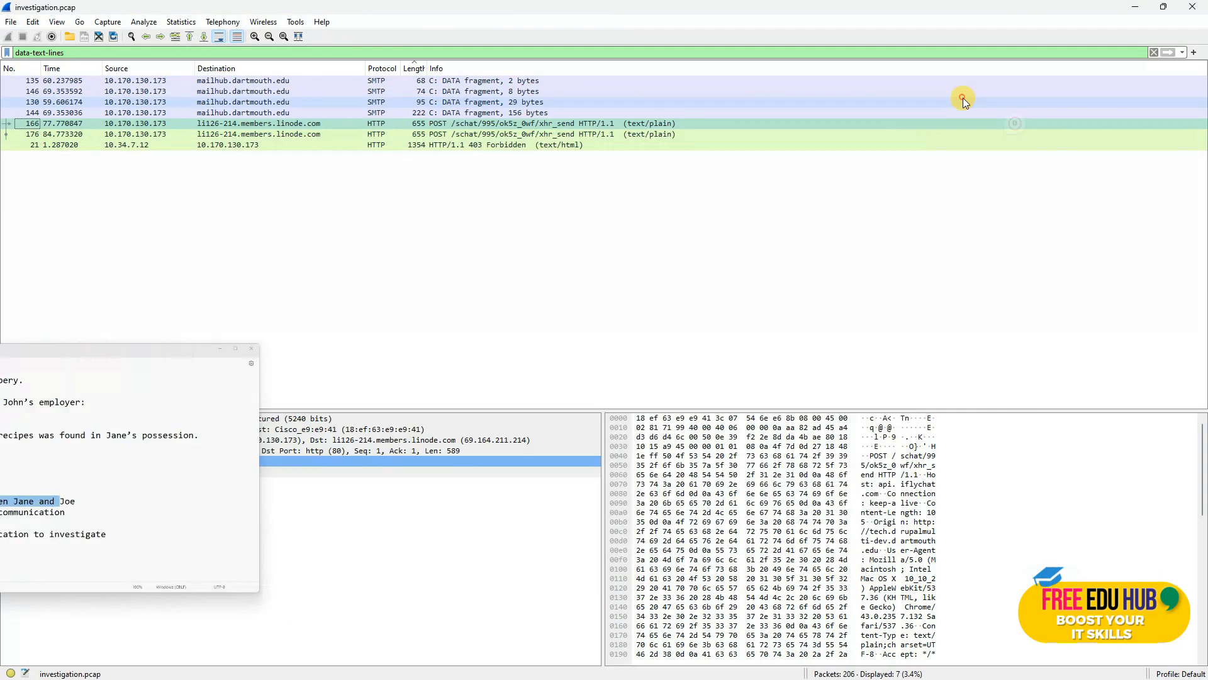
Step: Inspect the 29-, 8- and 156-byte SMTP DATA fragments, then follow packet 144's TCP stream
click(372, 104)
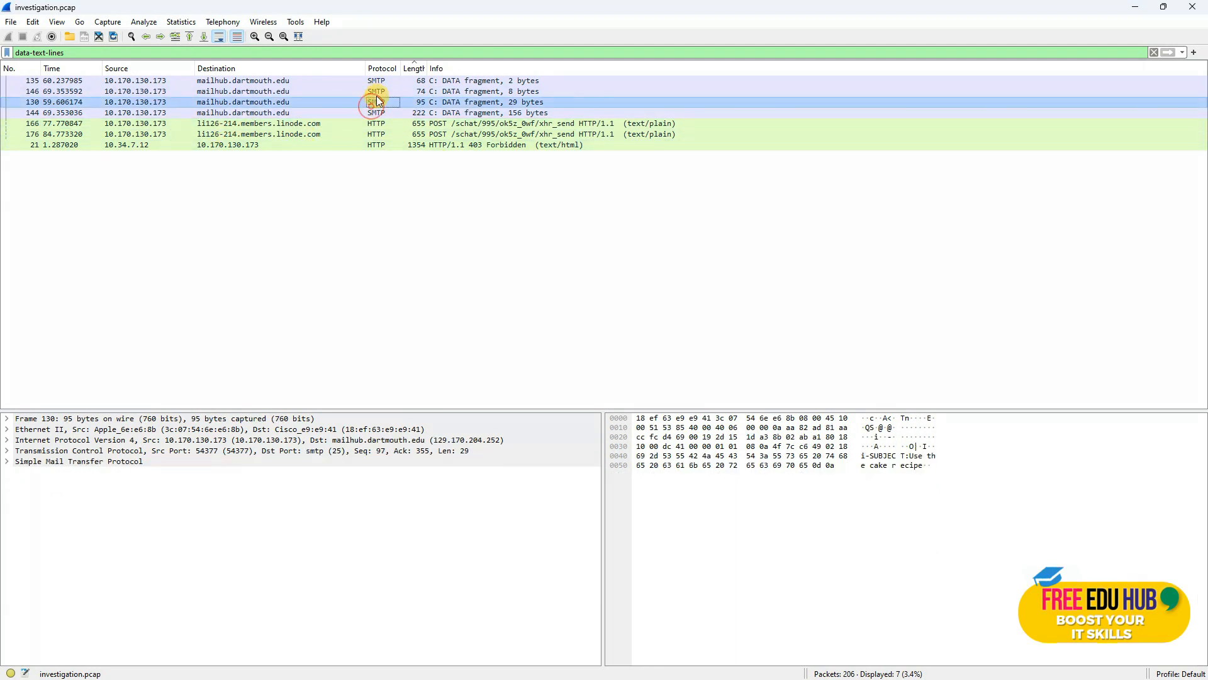
click(377, 92)
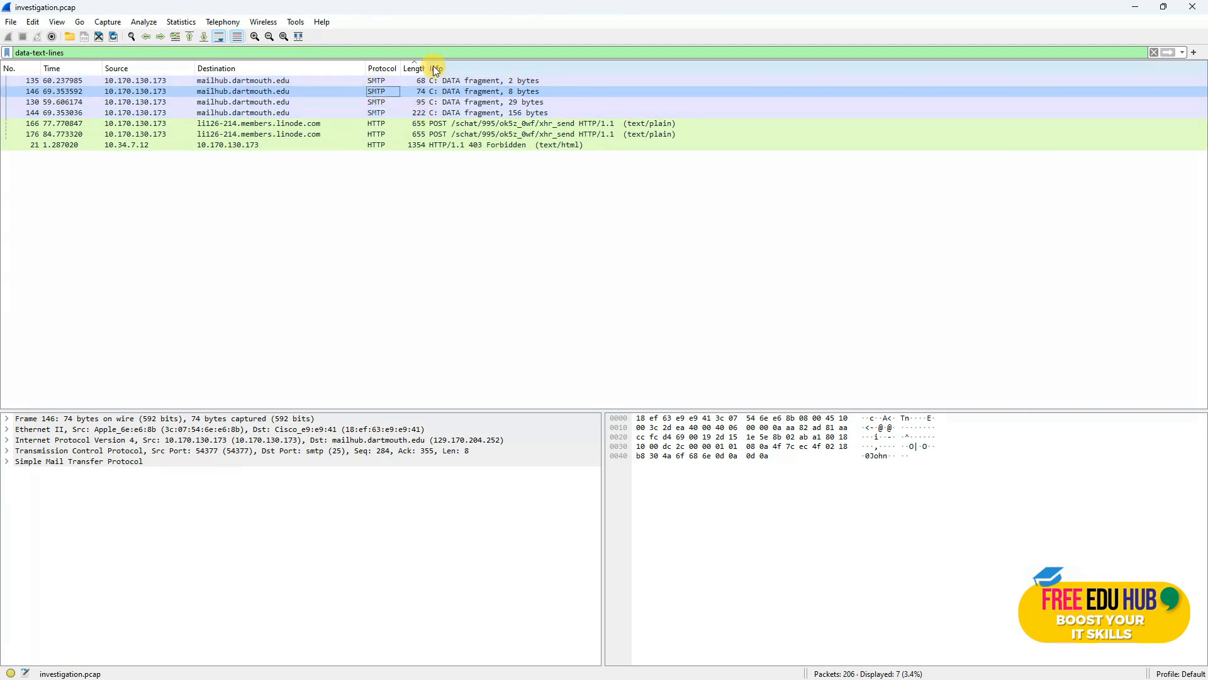
click(417, 113)
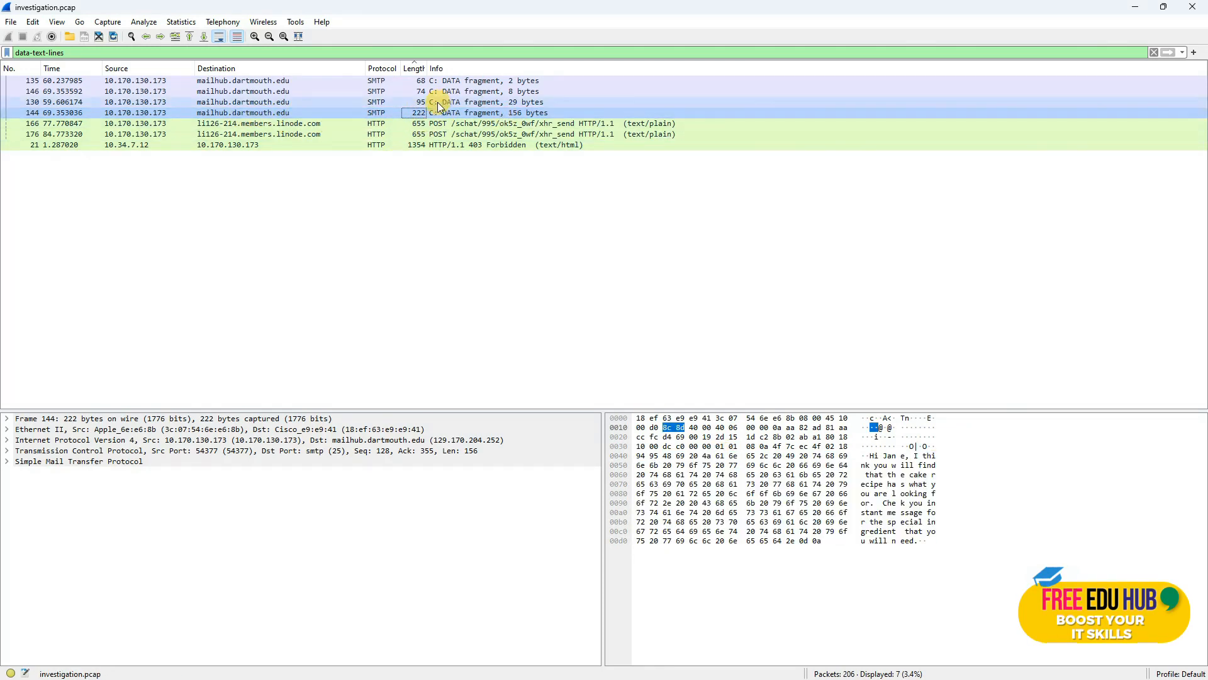
right_click(259, 116)
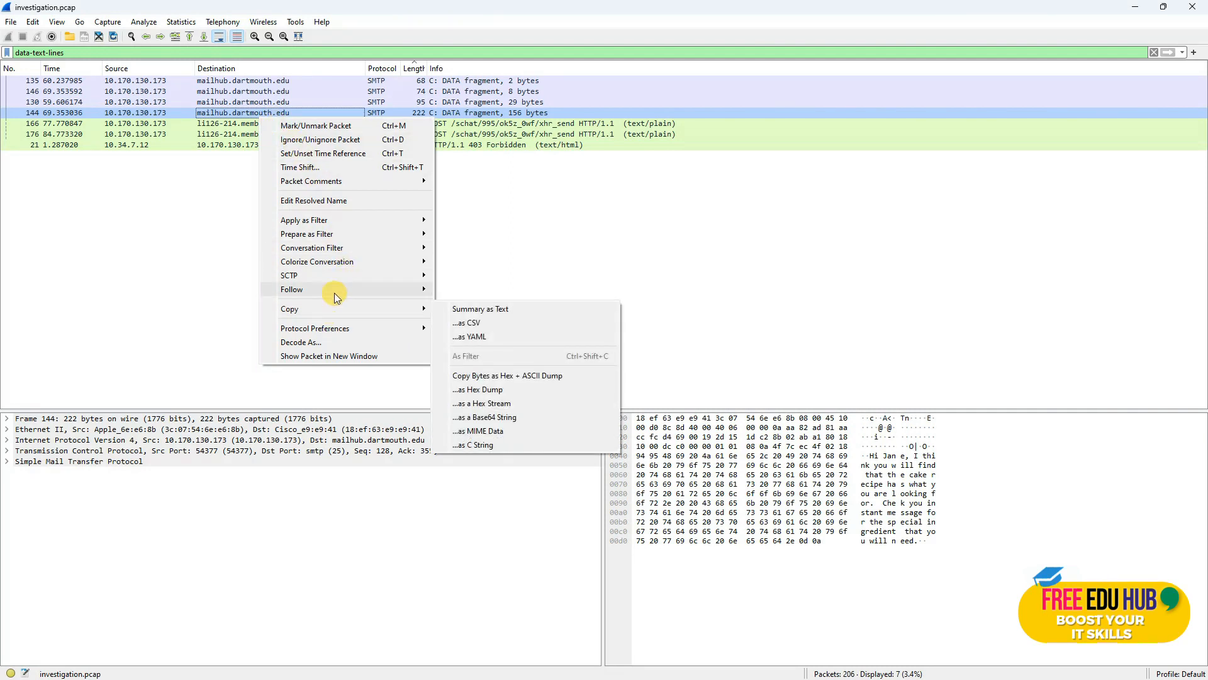
mouse_move(334, 292)
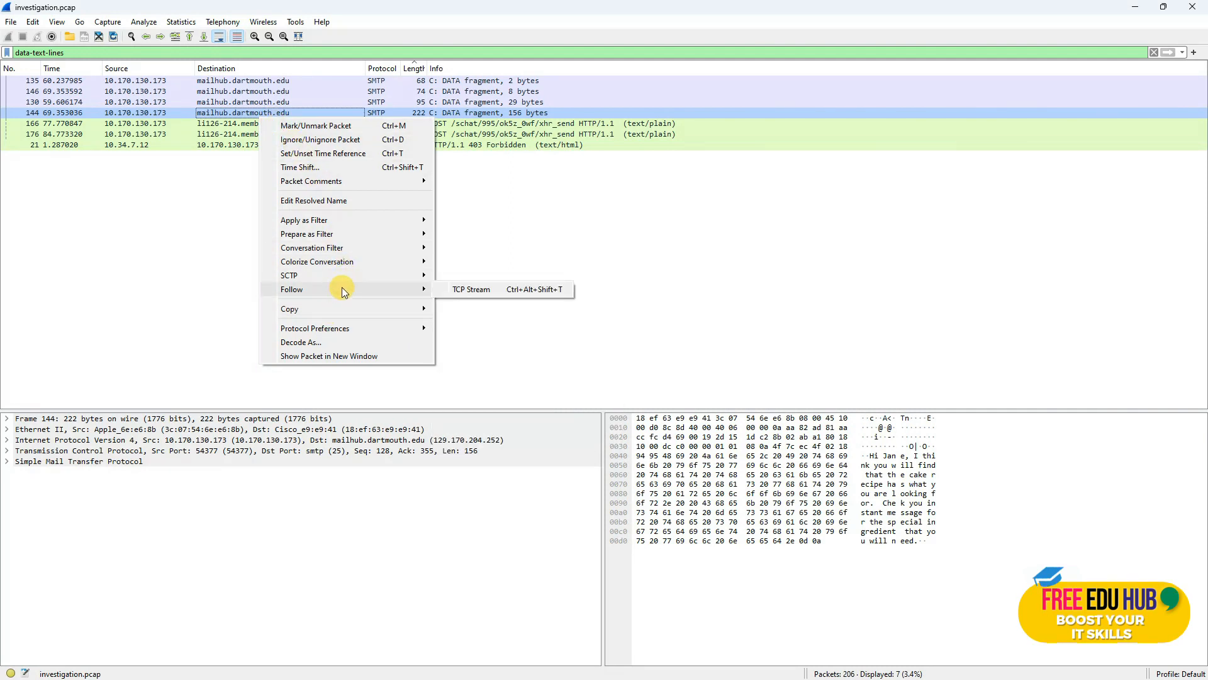
click(478, 290)
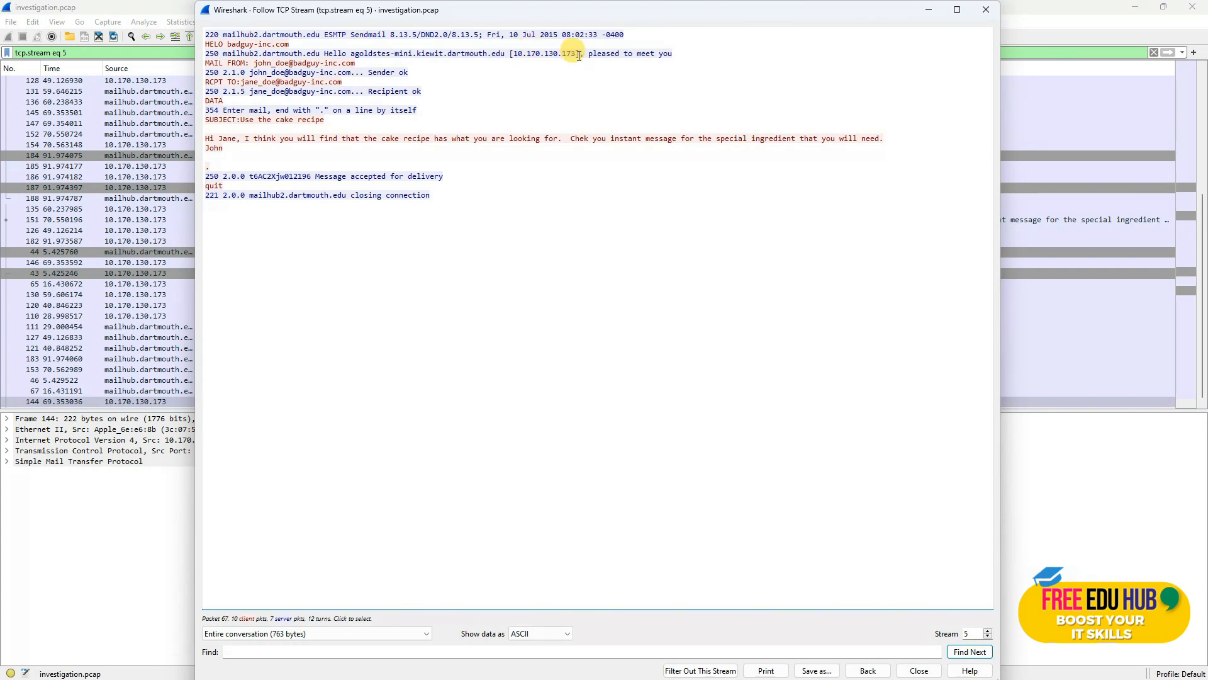
Step: Highlight the client address and the 'Use the cake recipe' subject in the stream-5 email
drag(579, 55, 456, 54)
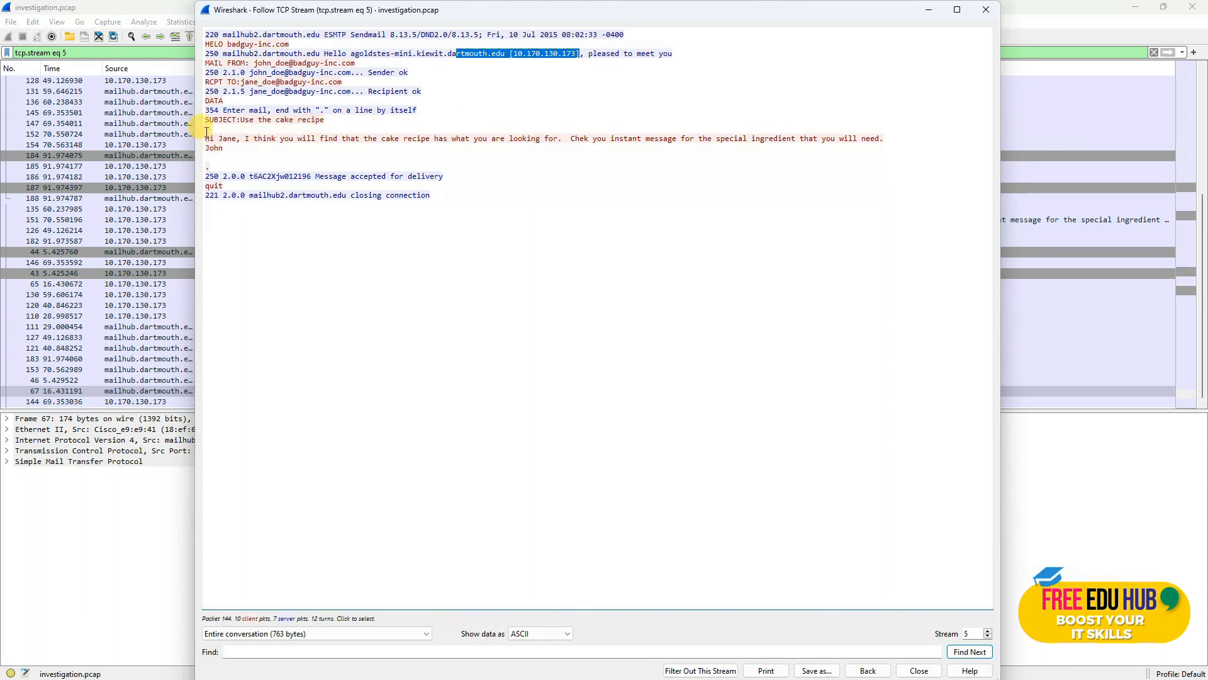
drag(241, 116, 313, 116)
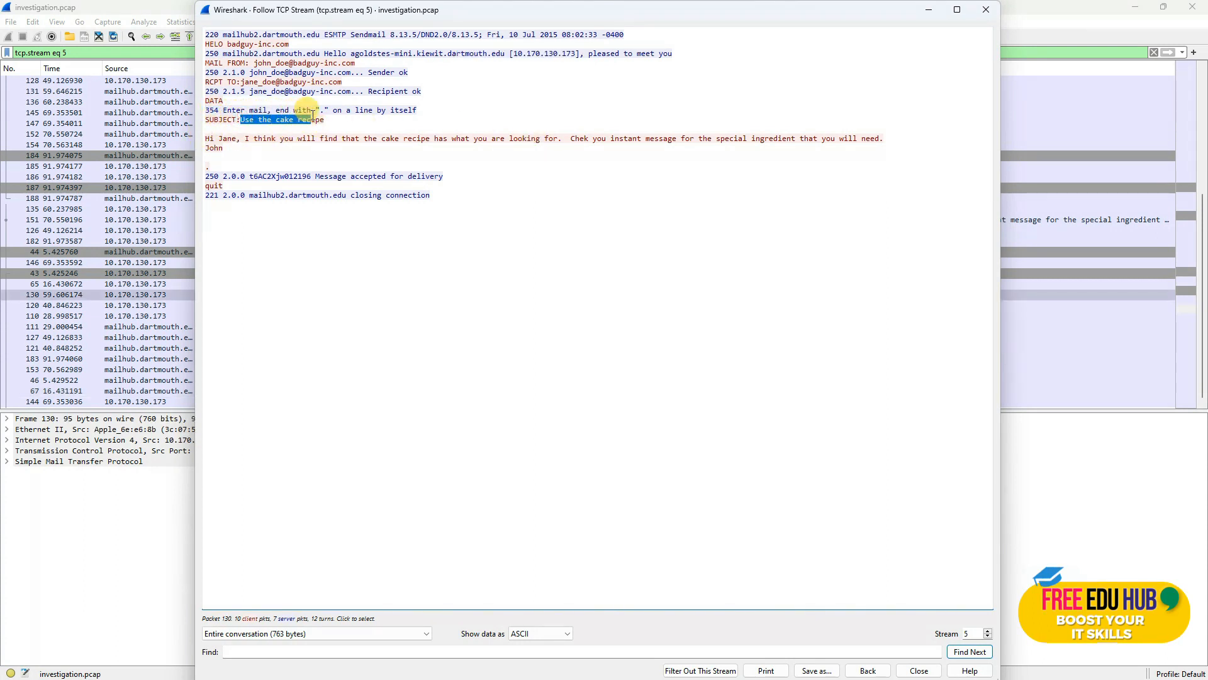
click(211, 138)
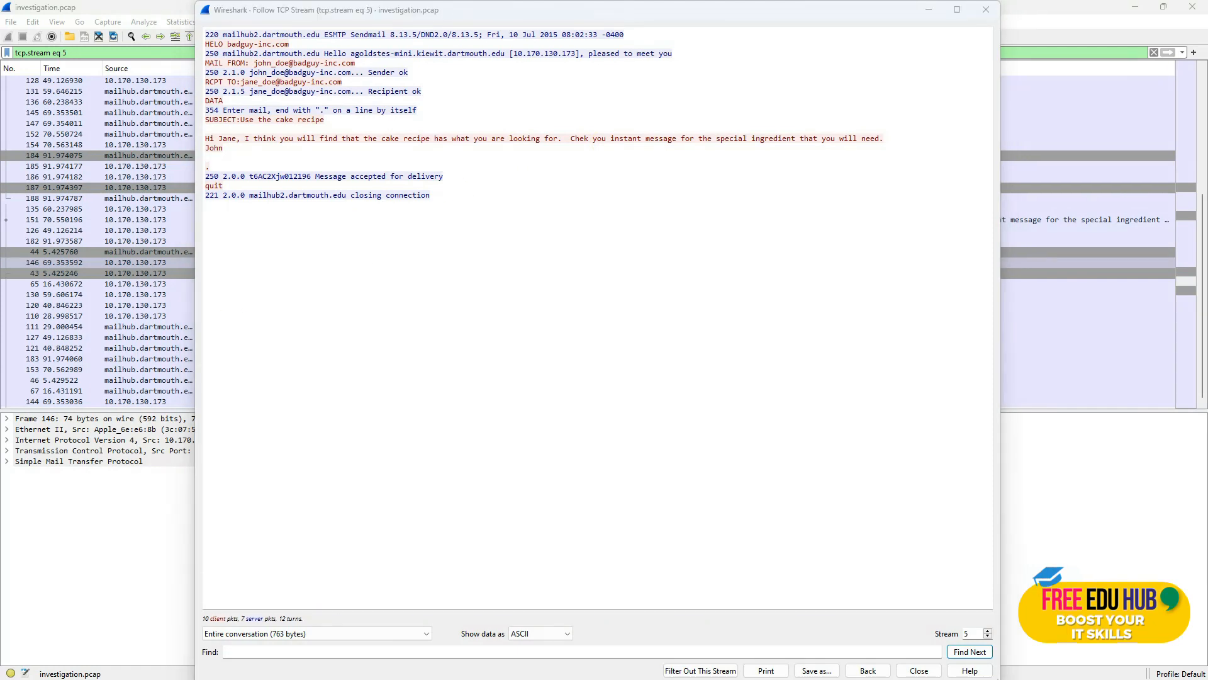
Step: Check the IM exchange item in TASK.txt, then close the Follow TCP Stream window
key(alt+Tab)
click(427, 418)
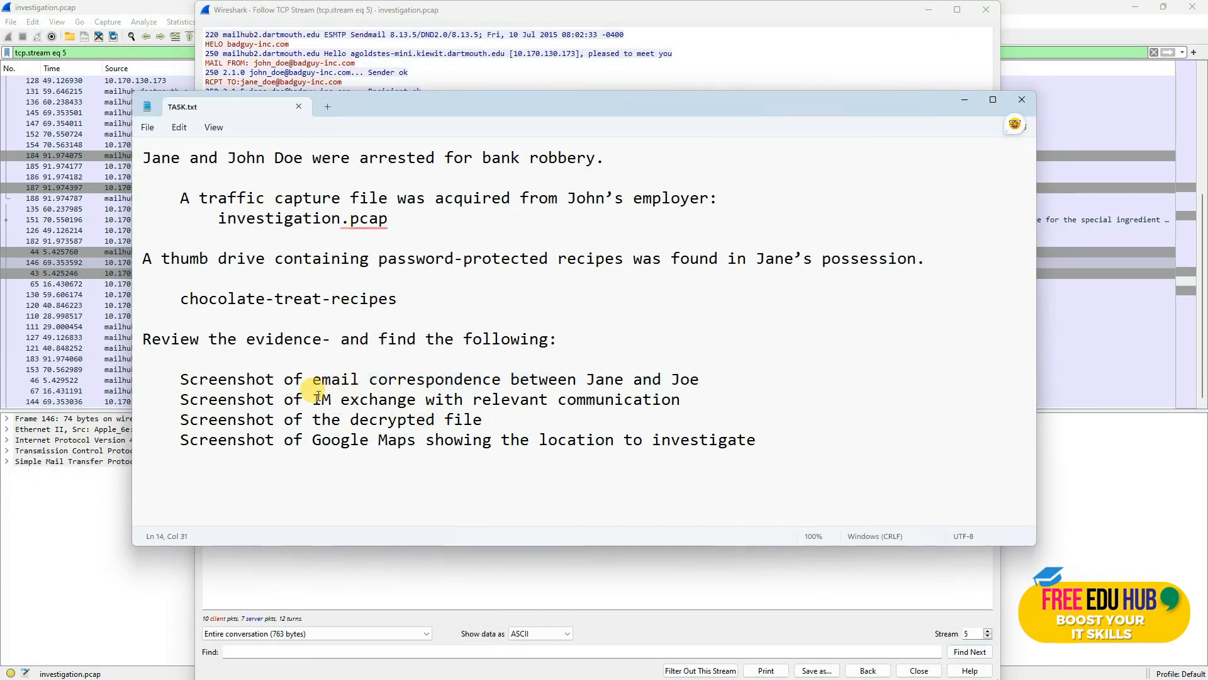
drag(431, 403, 690, 406)
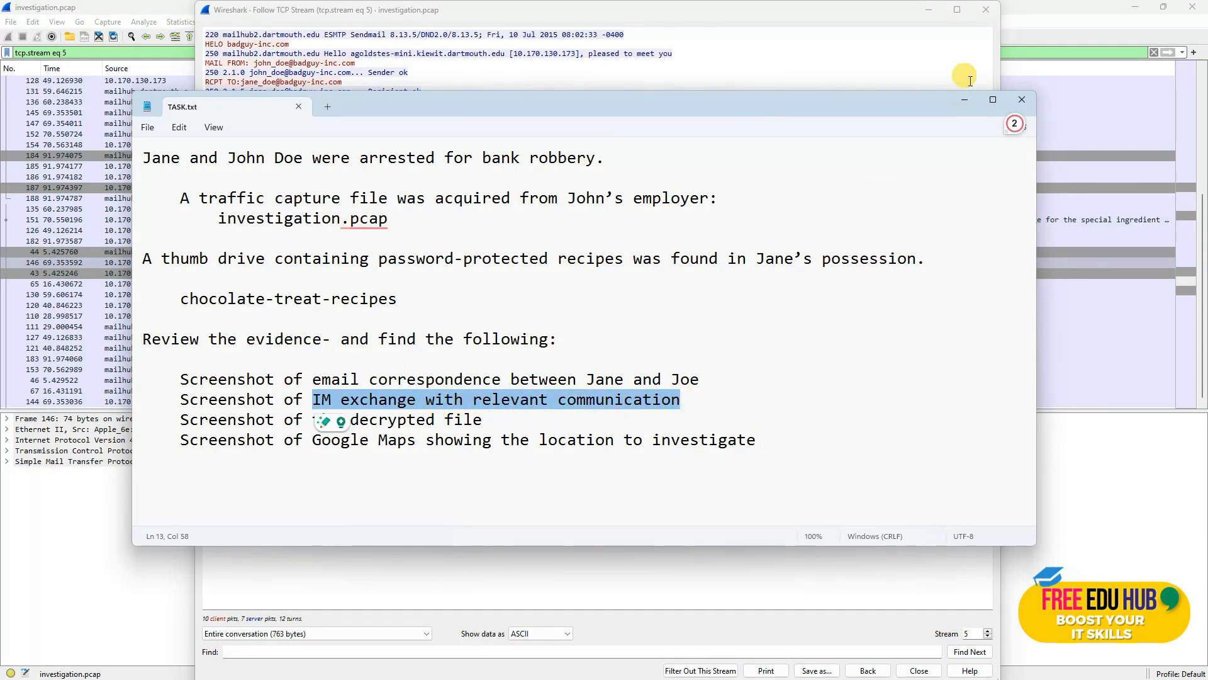
click(963, 101)
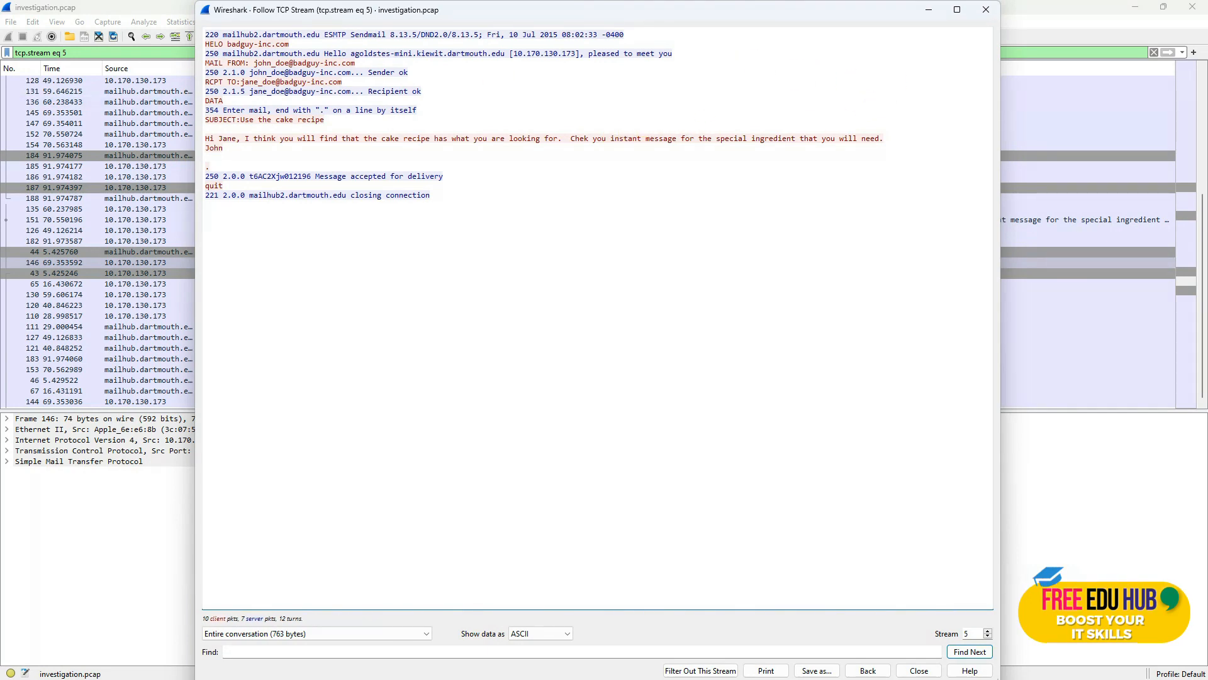
click(987, 10)
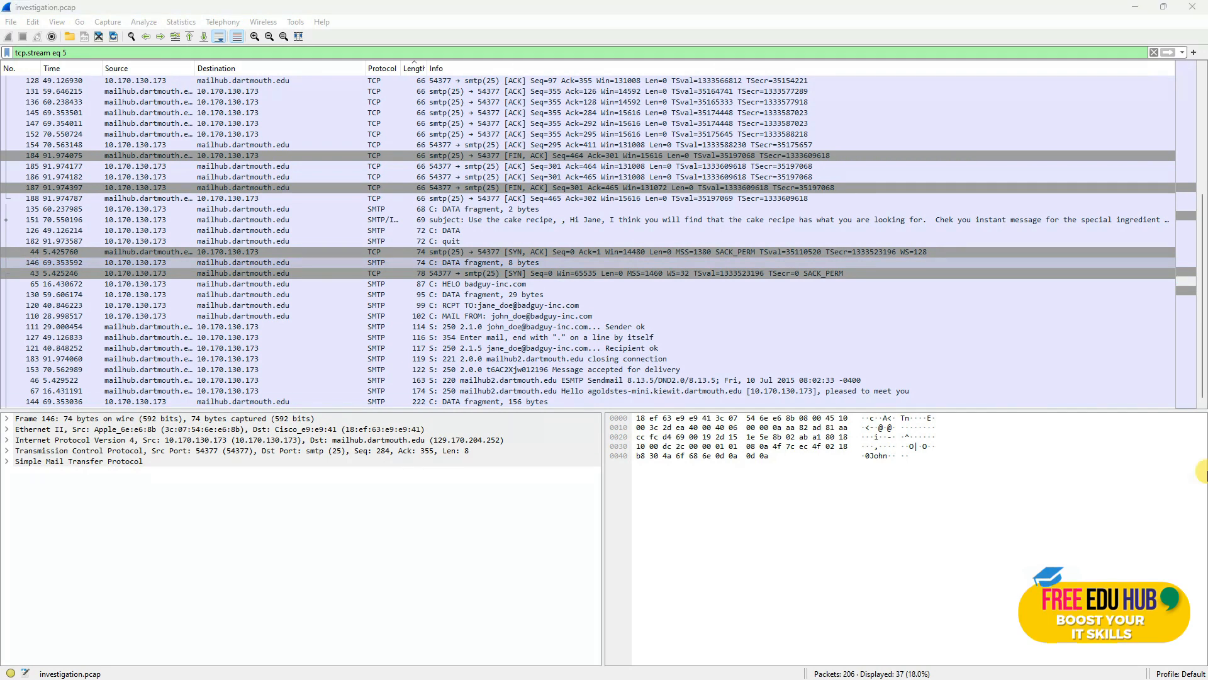
Step: Clear the stream filter to list all 206 packets and sort them by protocol
click(1155, 53)
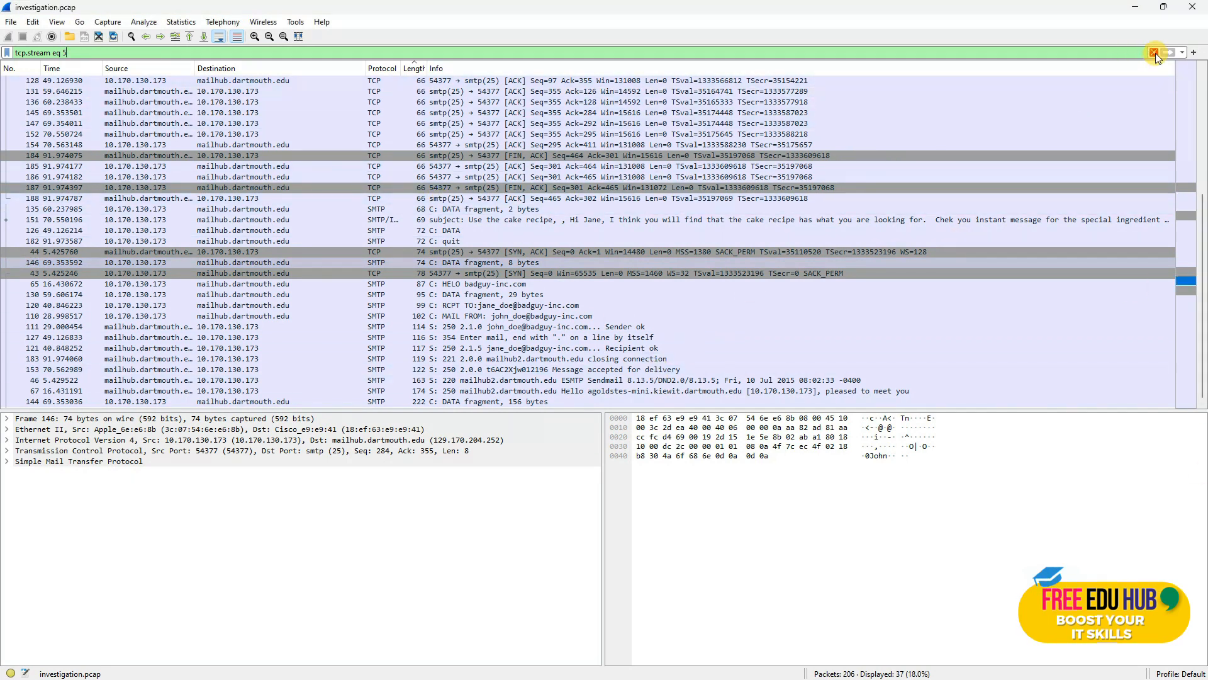
scroll(413, 249, down, 7)
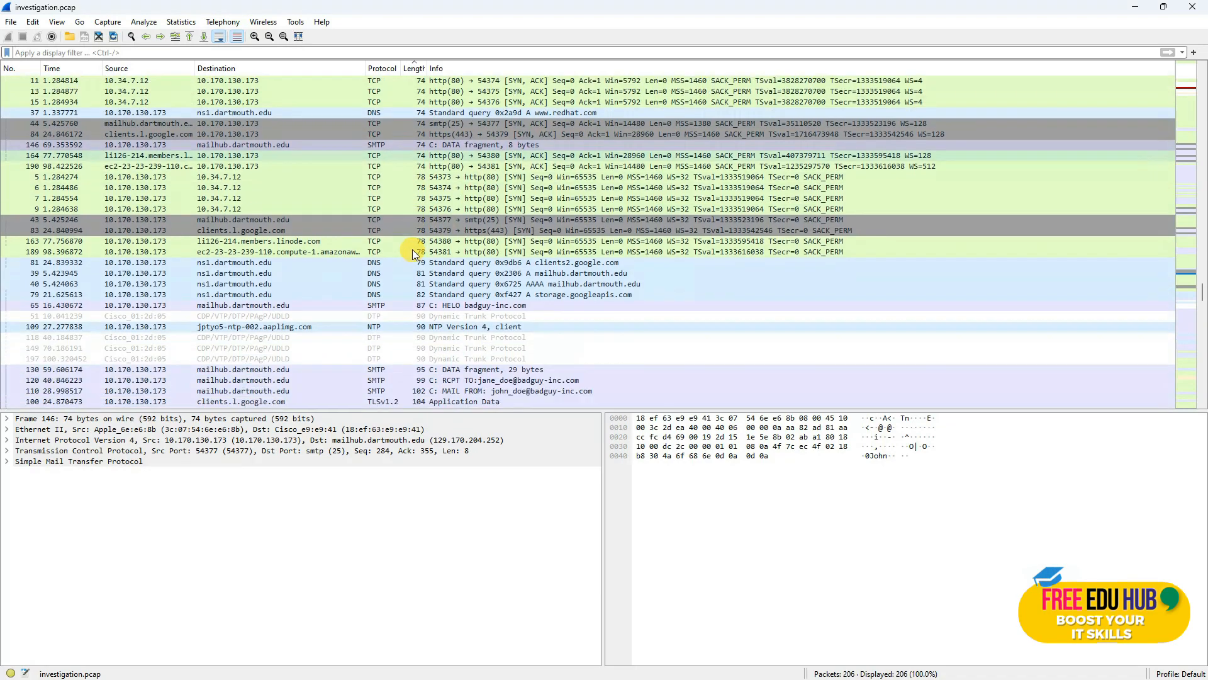
scroll(391, 267, down, 10)
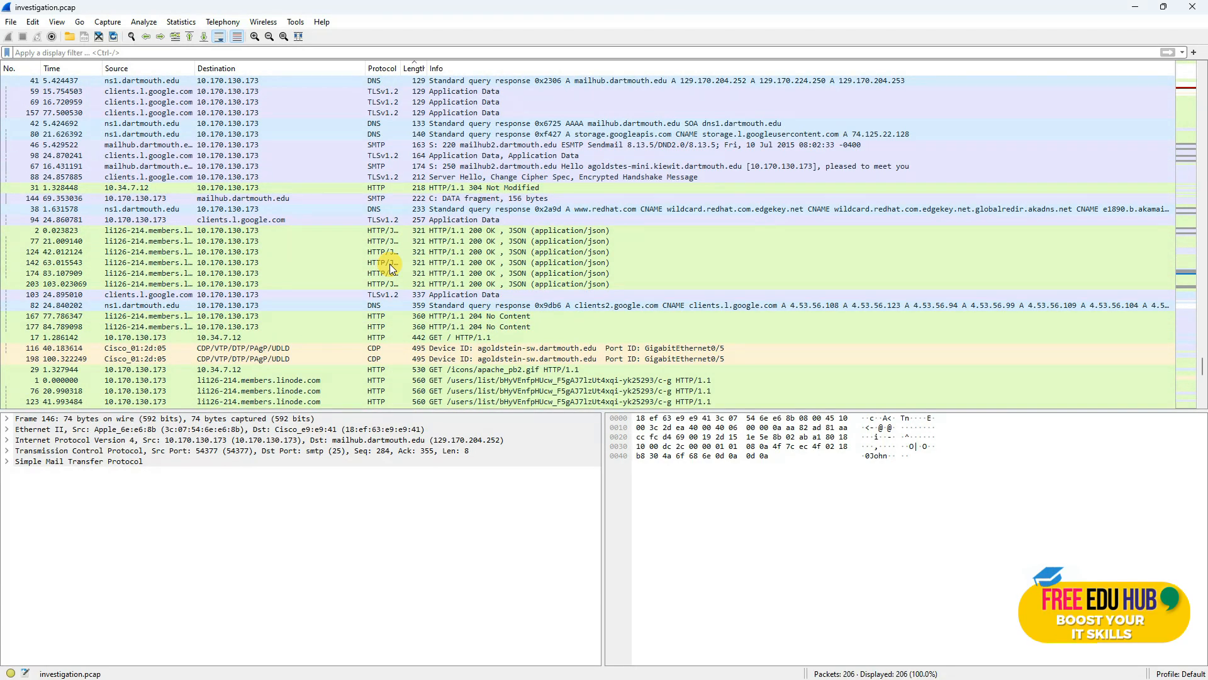
scroll(397, 264, up, 20)
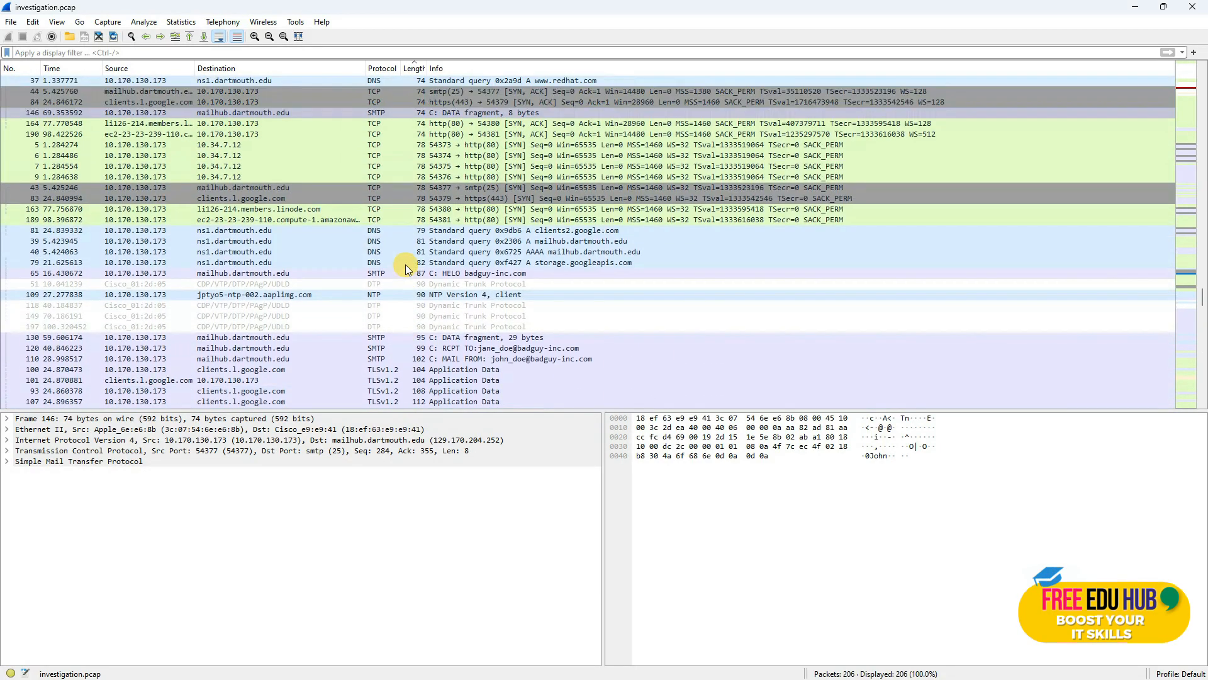
scroll(415, 256, up, 10)
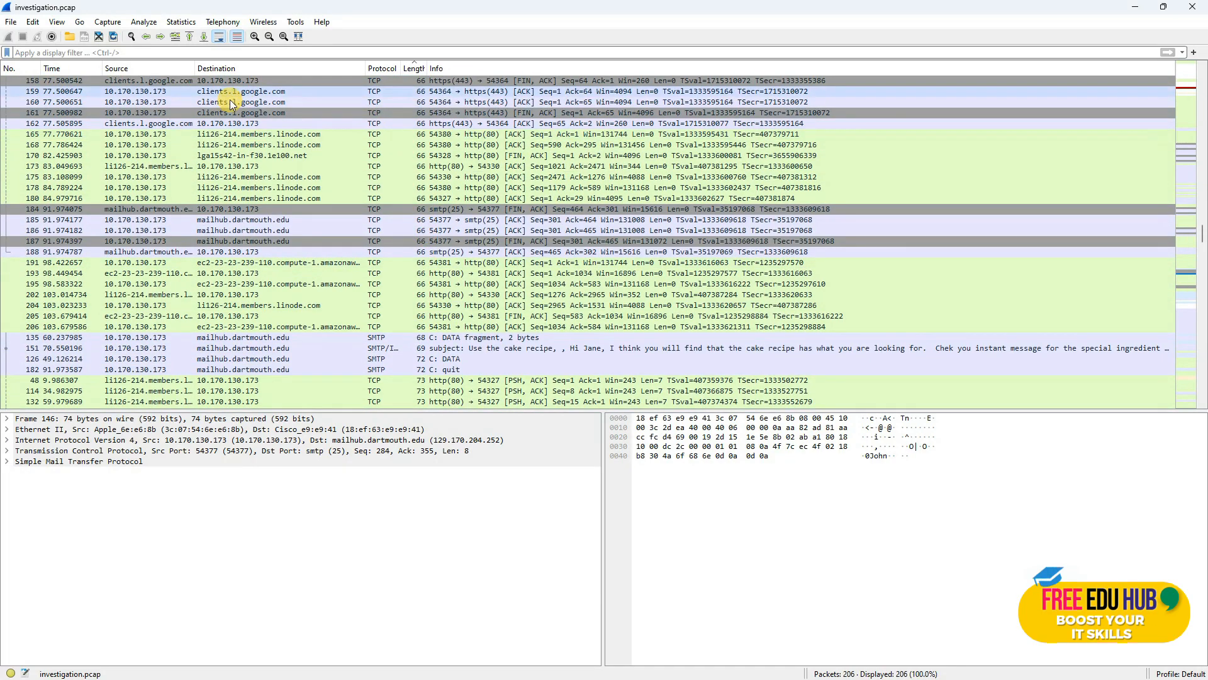
scroll(292, 153, up, 1)
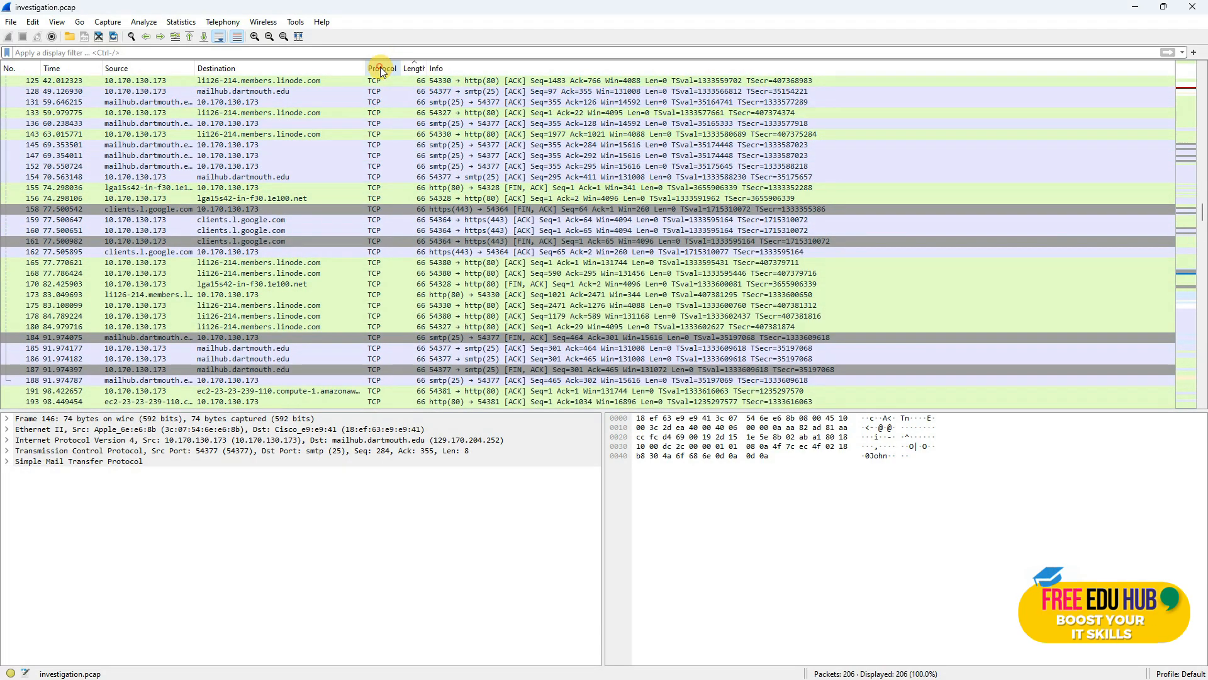
click(382, 69)
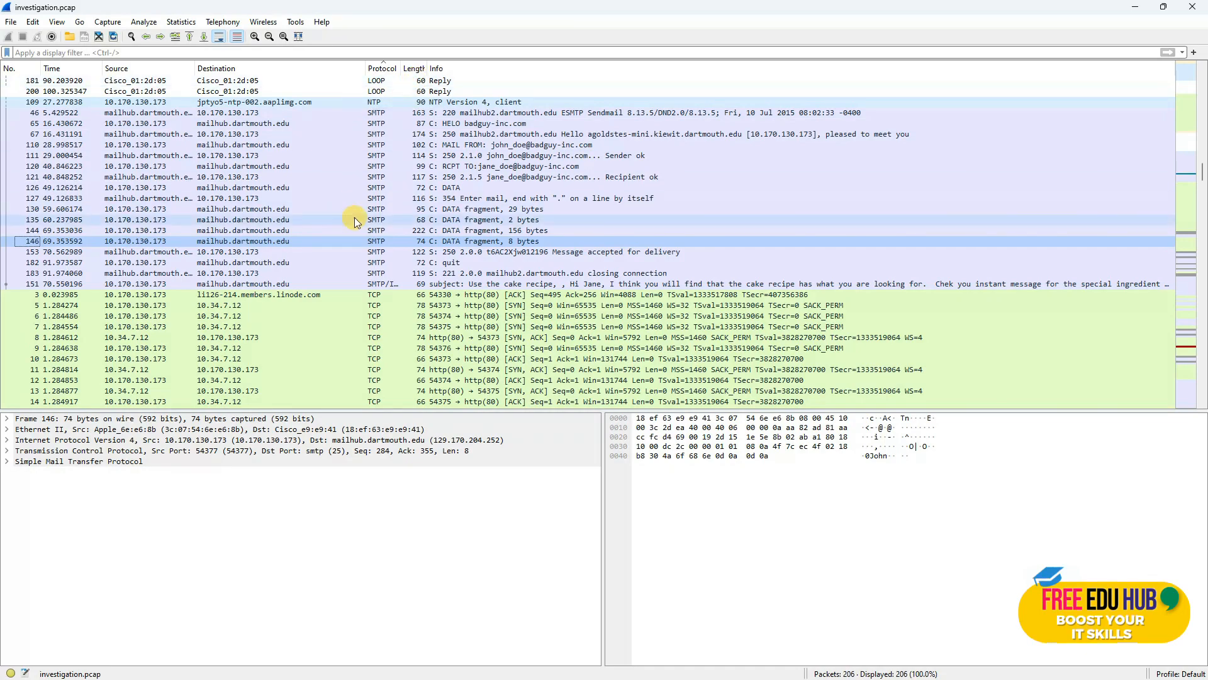
scroll(354, 221, down, 20)
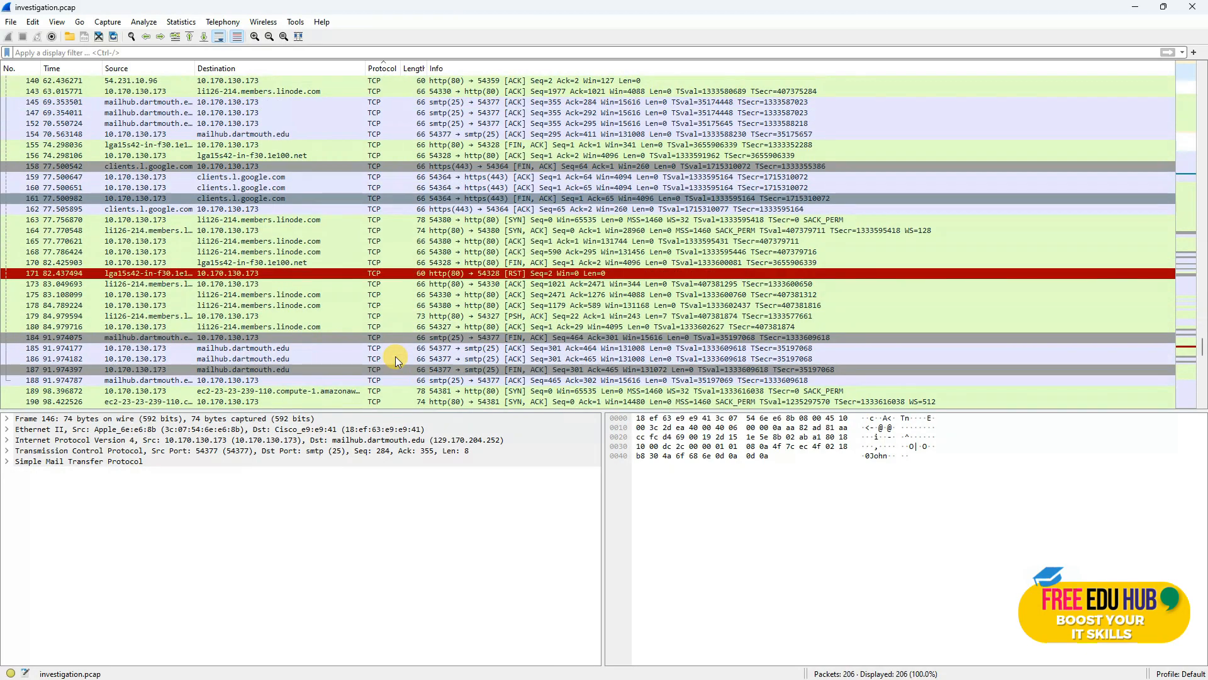
scroll(395, 356, down, 8)
scroll(395, 356, up, 17)
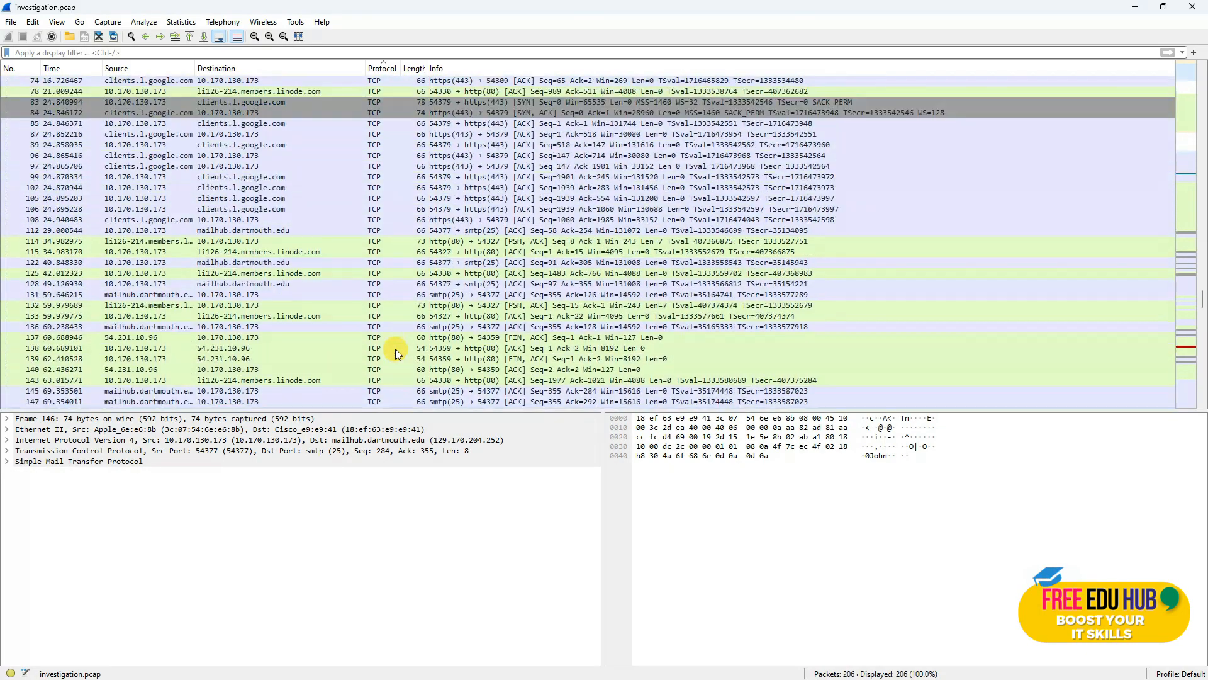
scroll(402, 340, up, 20)
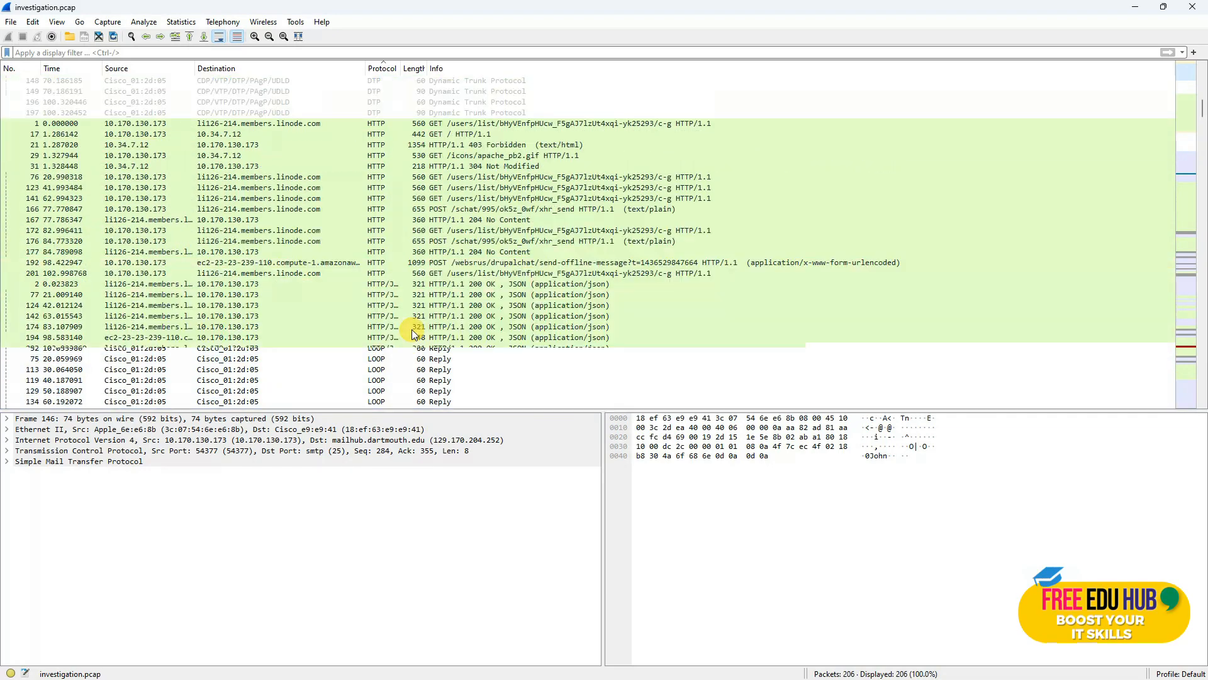
scroll(414, 283, up, 3)
scroll(413, 266, down, 4)
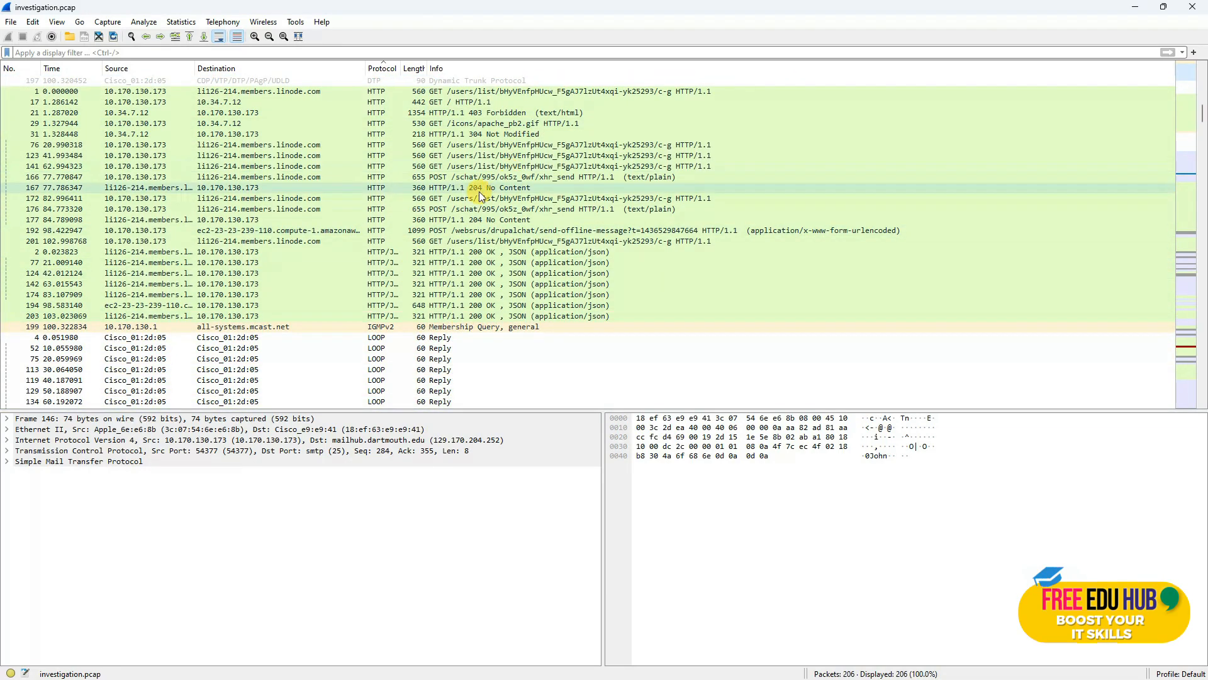
click(59, 52)
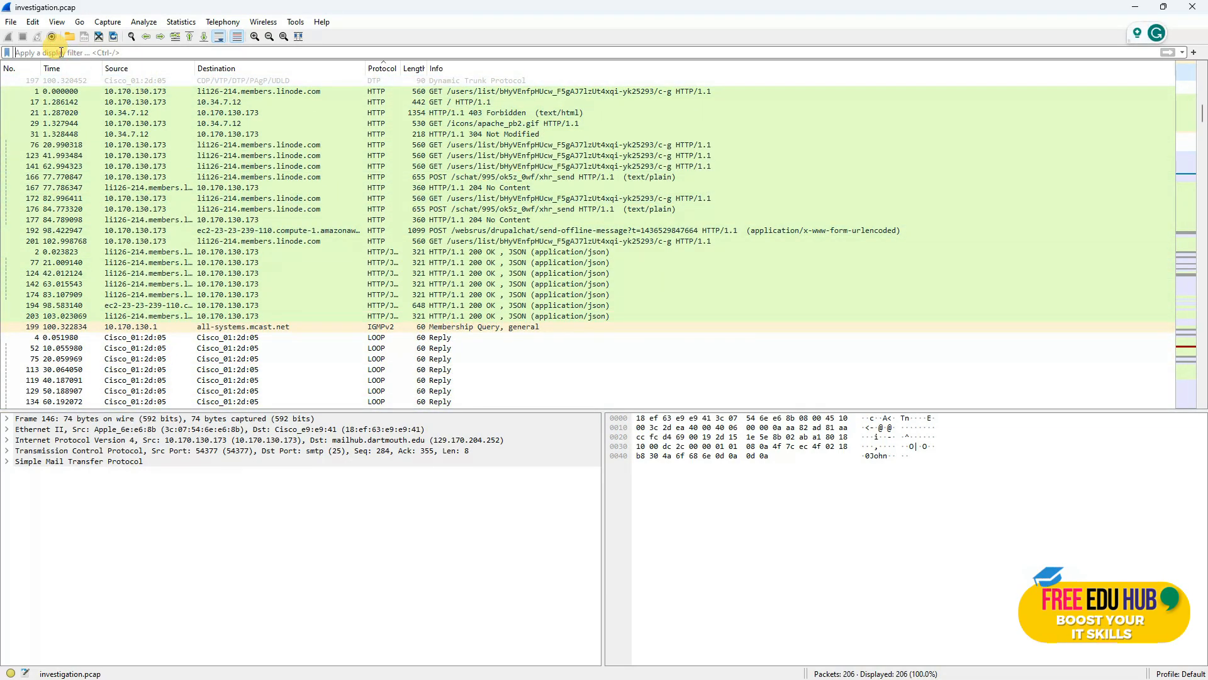
Step: Filter on http (22 packets), sort by length, and select the 403 Forbidden response packet 21
text(http)
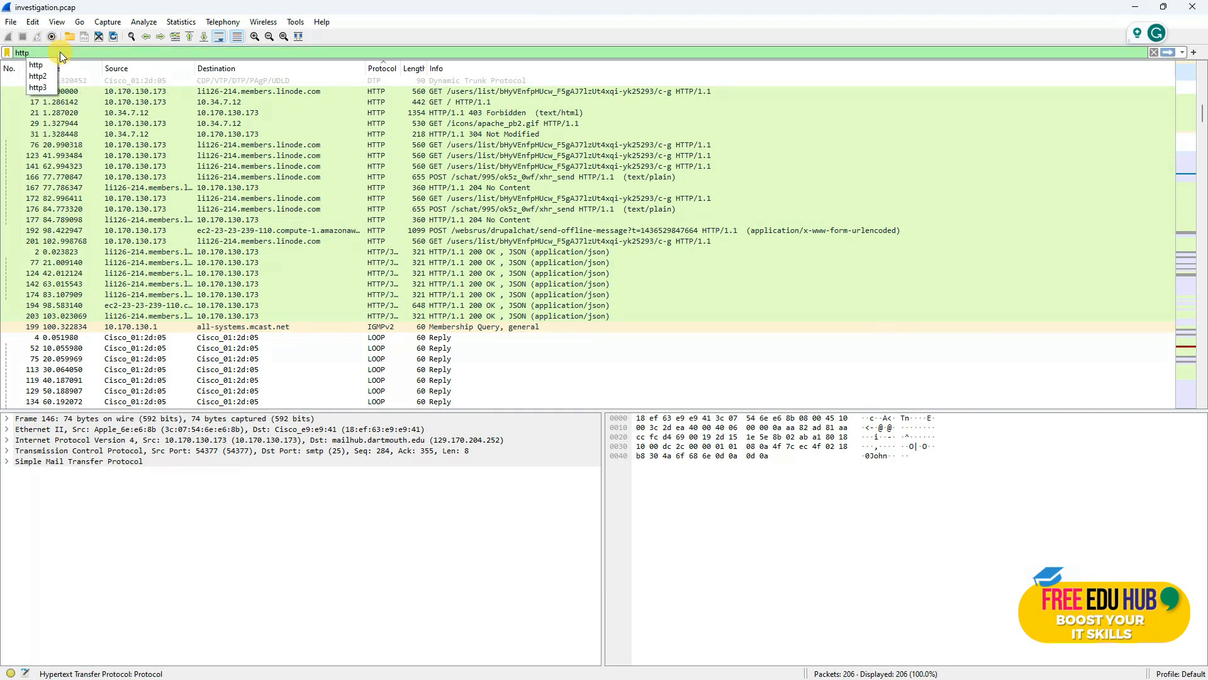
key(Return)
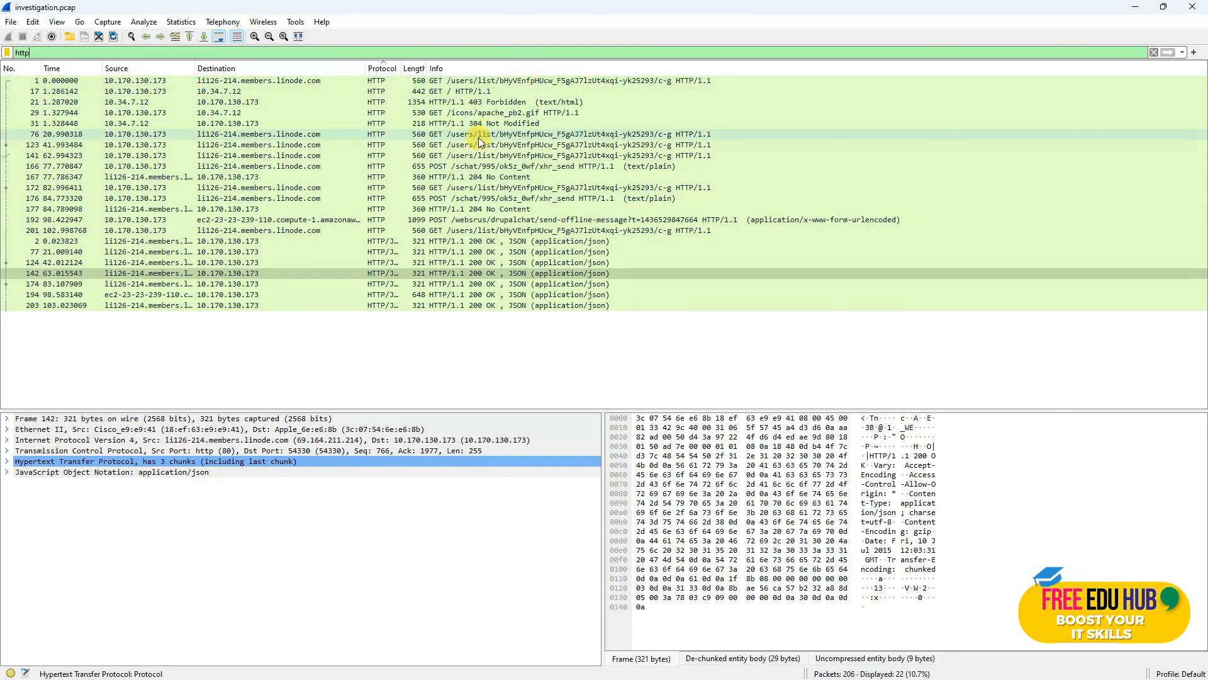
click(415, 69)
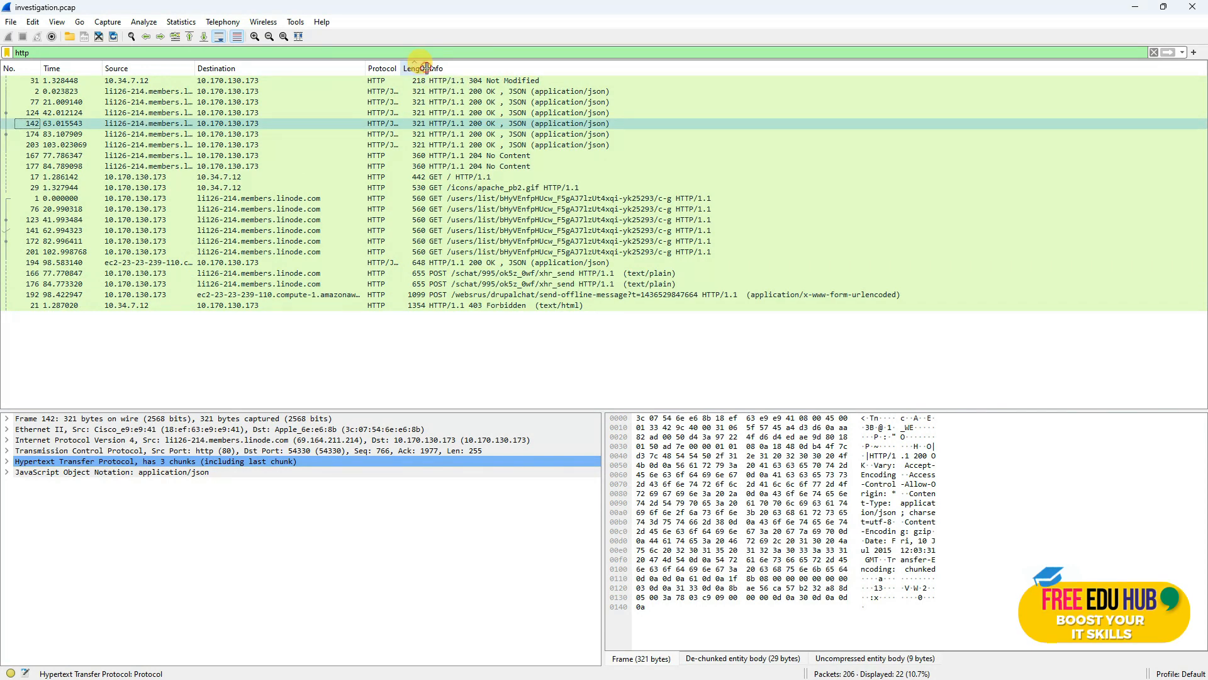
drag(427, 68, 430, 68)
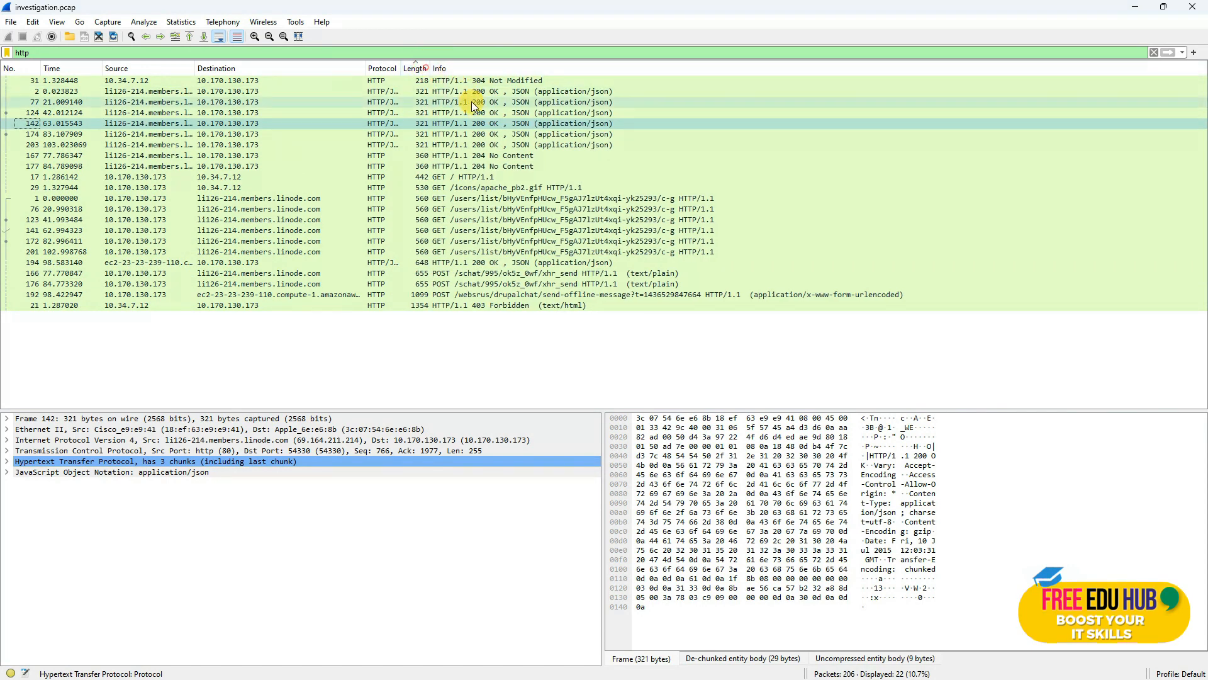
click(431, 304)
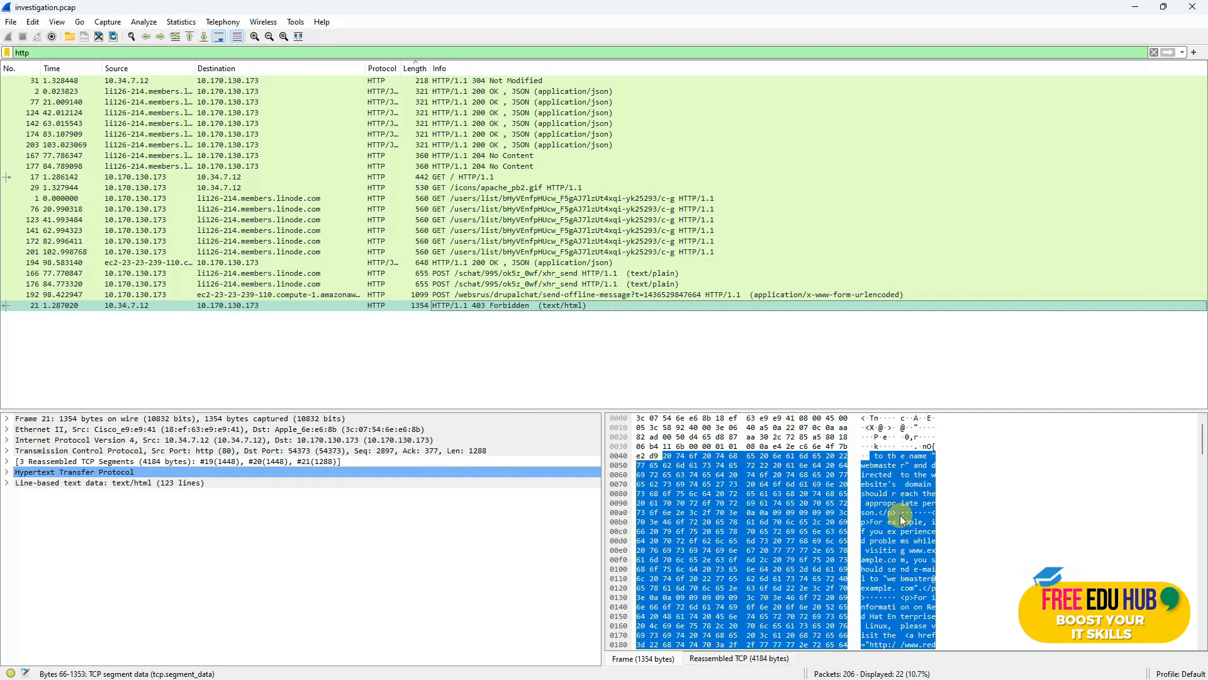
Step: Follow the TCP stream of the 403 Forbidden packet to view stream 1
right_click(467, 309)
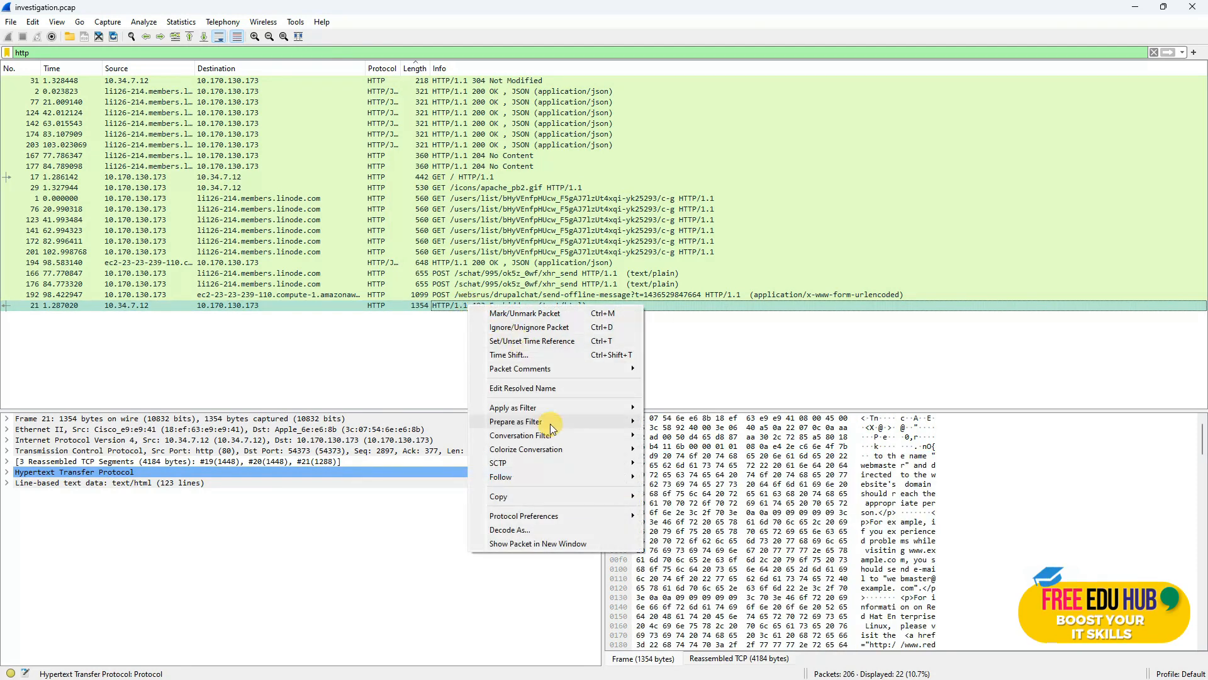
mouse_move(558, 479)
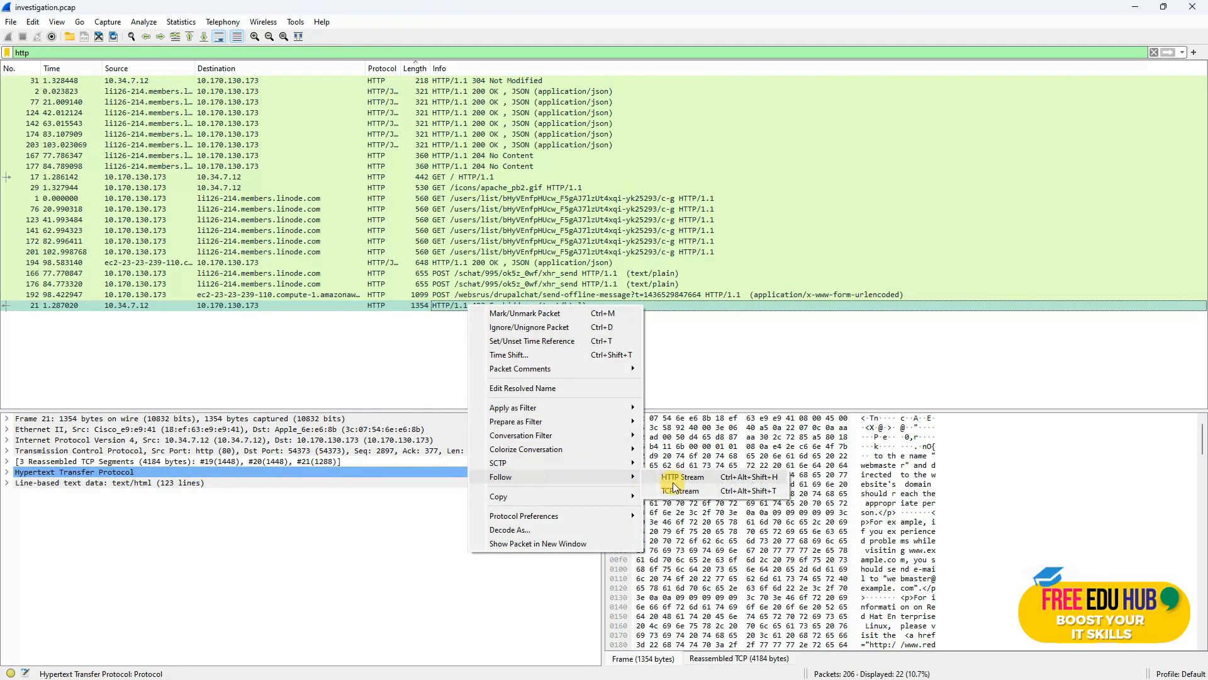
click(685, 492)
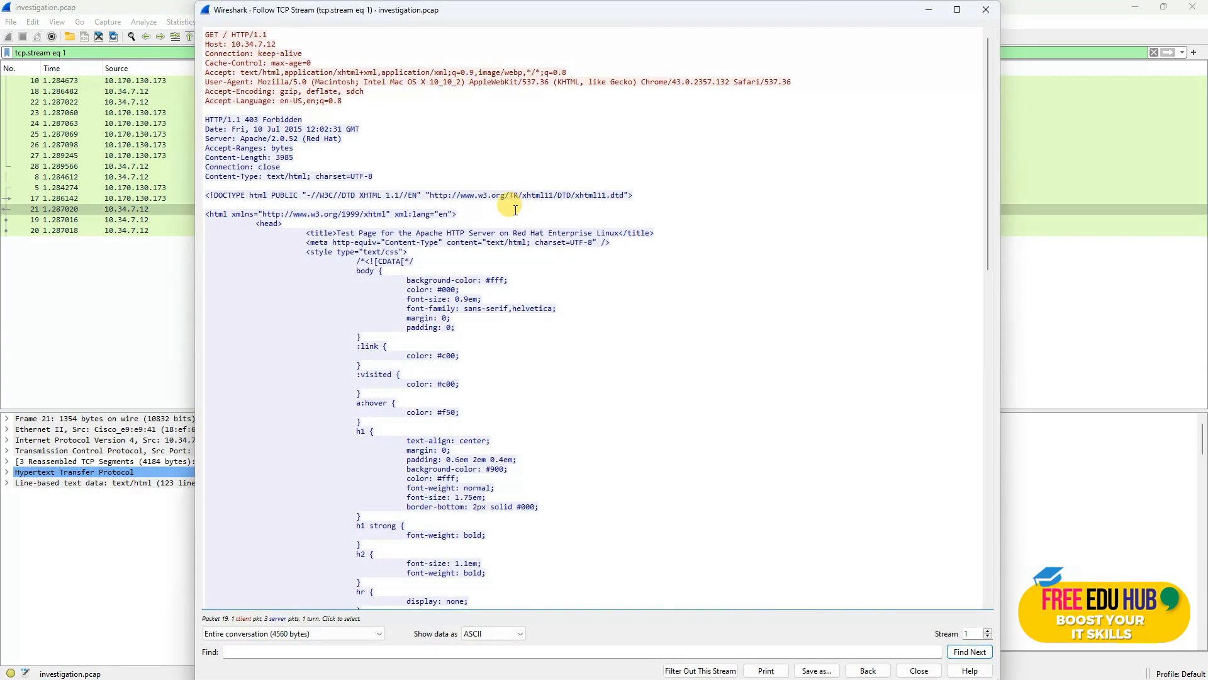
scroll(472, 238, down, 6)
scroll(417, 299, down, 9)
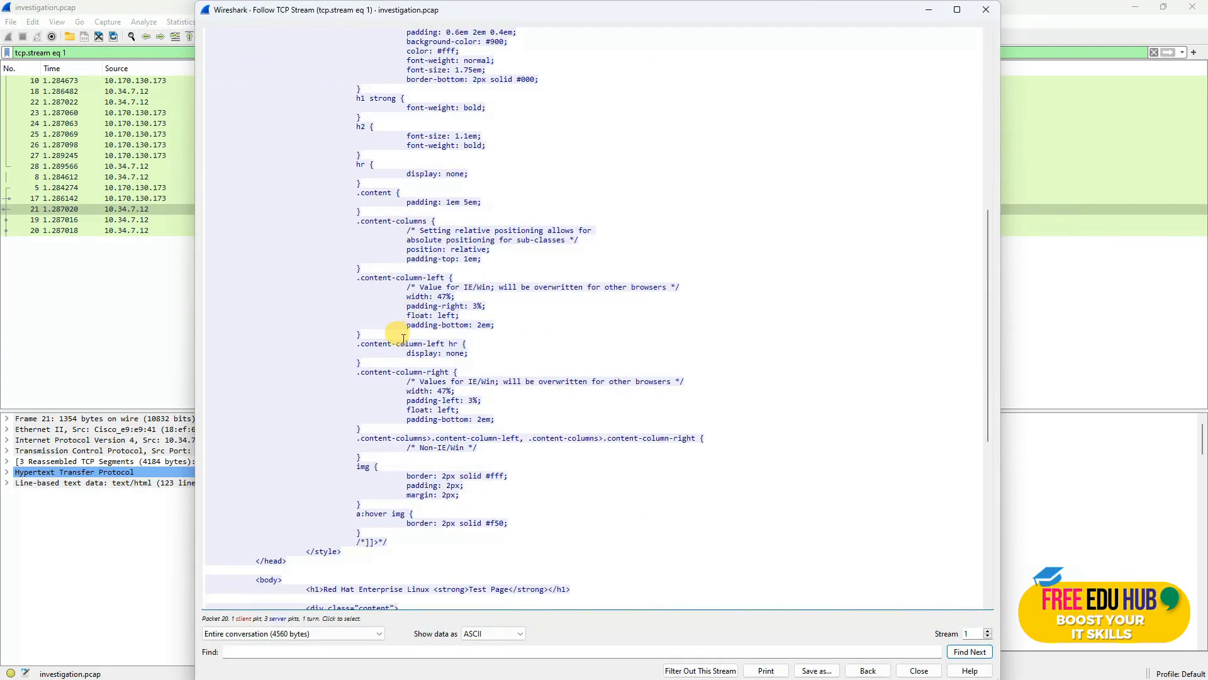
scroll(405, 340, up, 15)
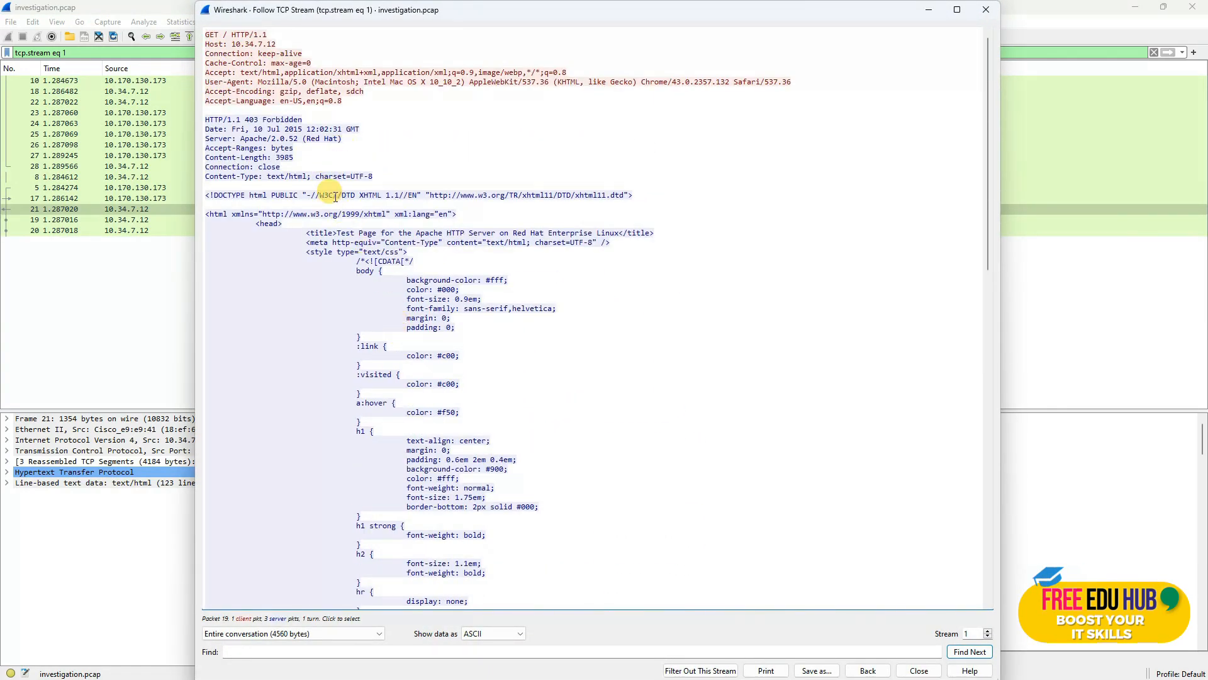
Step: Select and copy all of the stream 1 conversation text
click(301, 216)
key(ctrl+a)
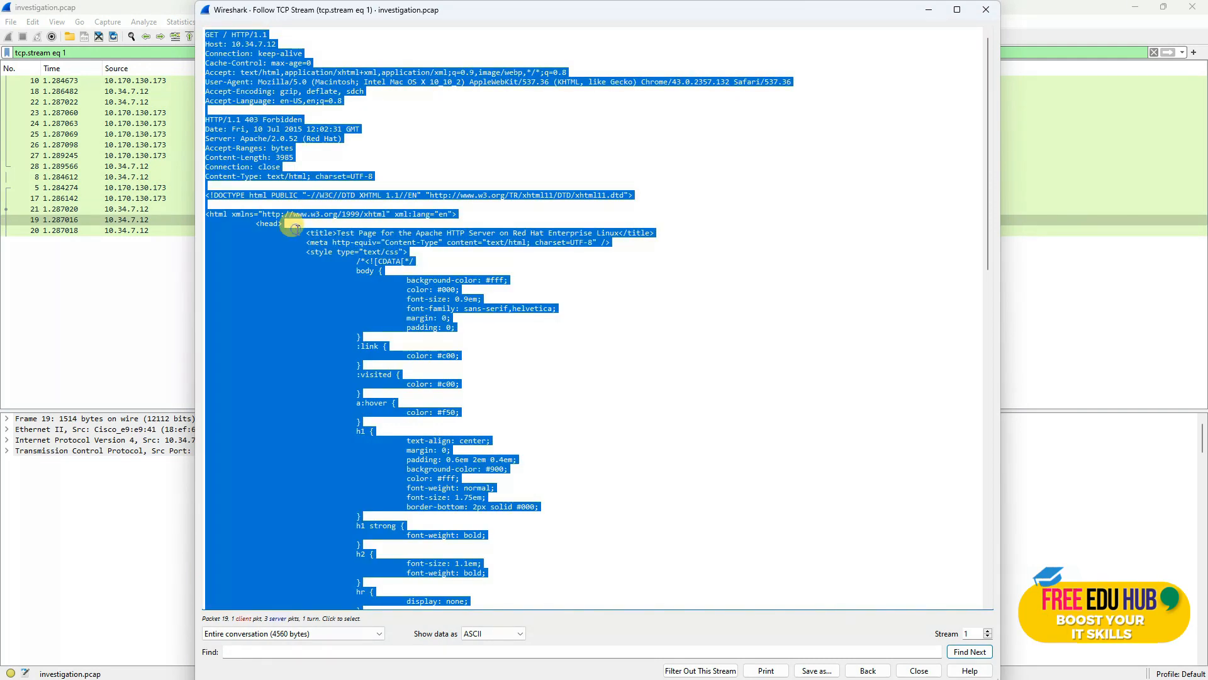
right_click(300, 230)
click(330, 242)
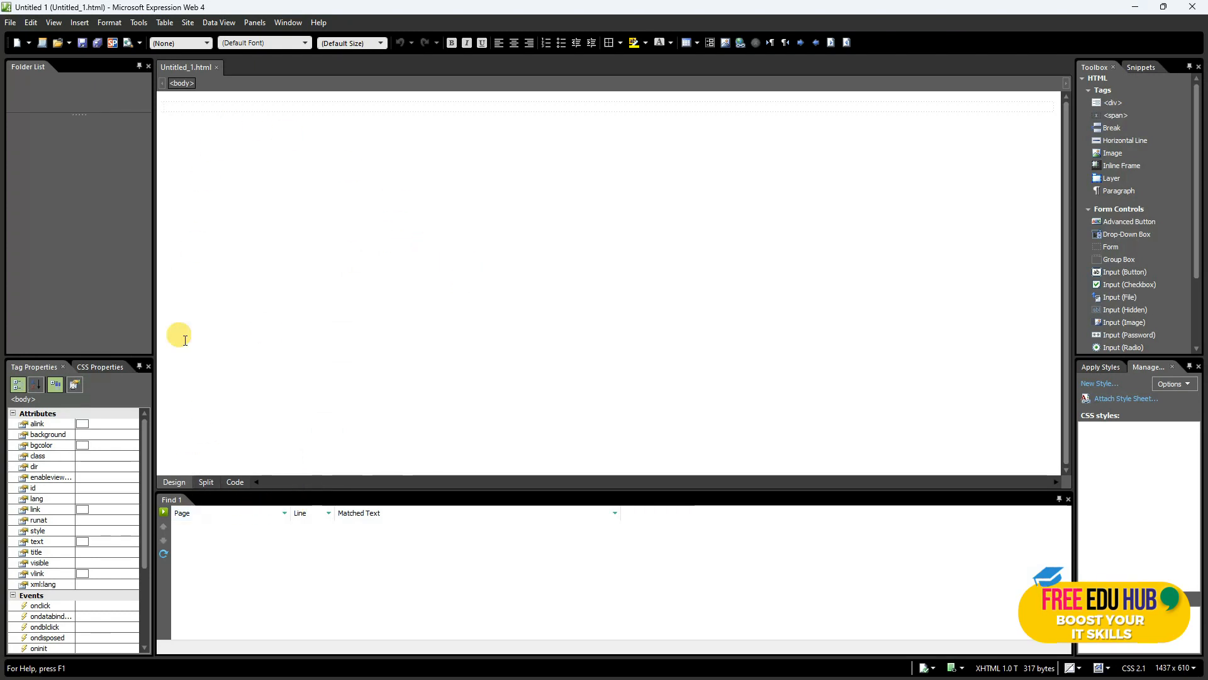
Step: Replace Untitled_1.html's code with the copied HTML and view it rendered as the Red Hat test page
click(206, 481)
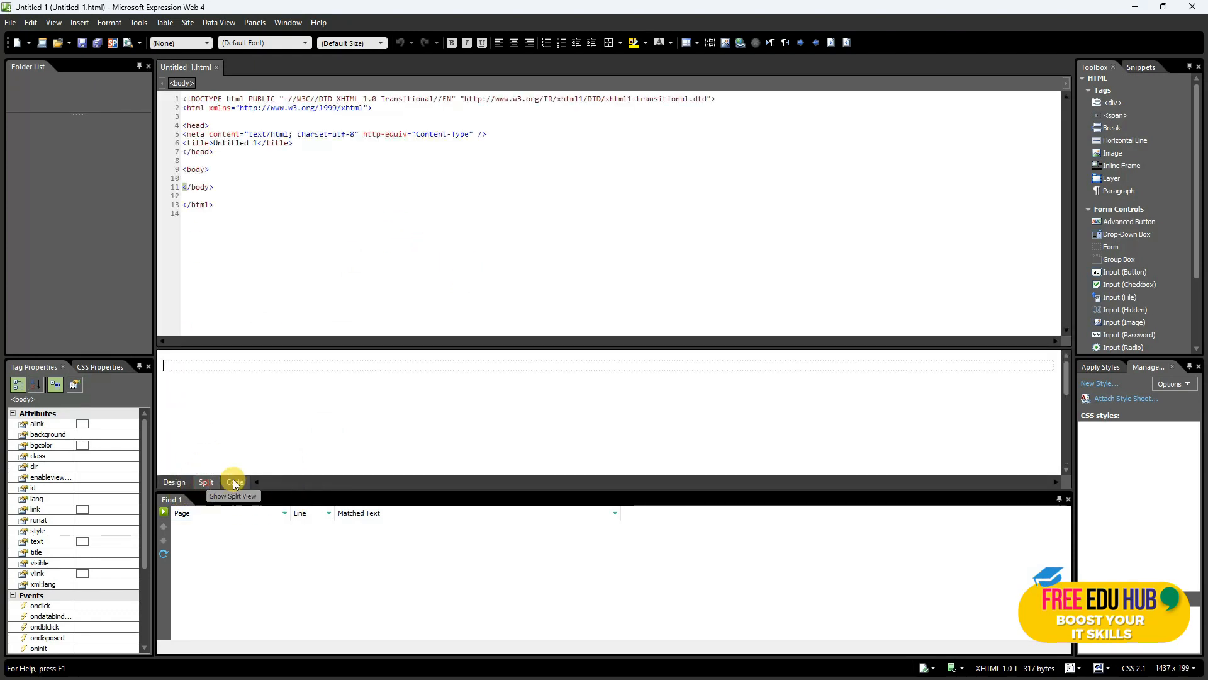
click(234, 223)
key(ctrl+a)
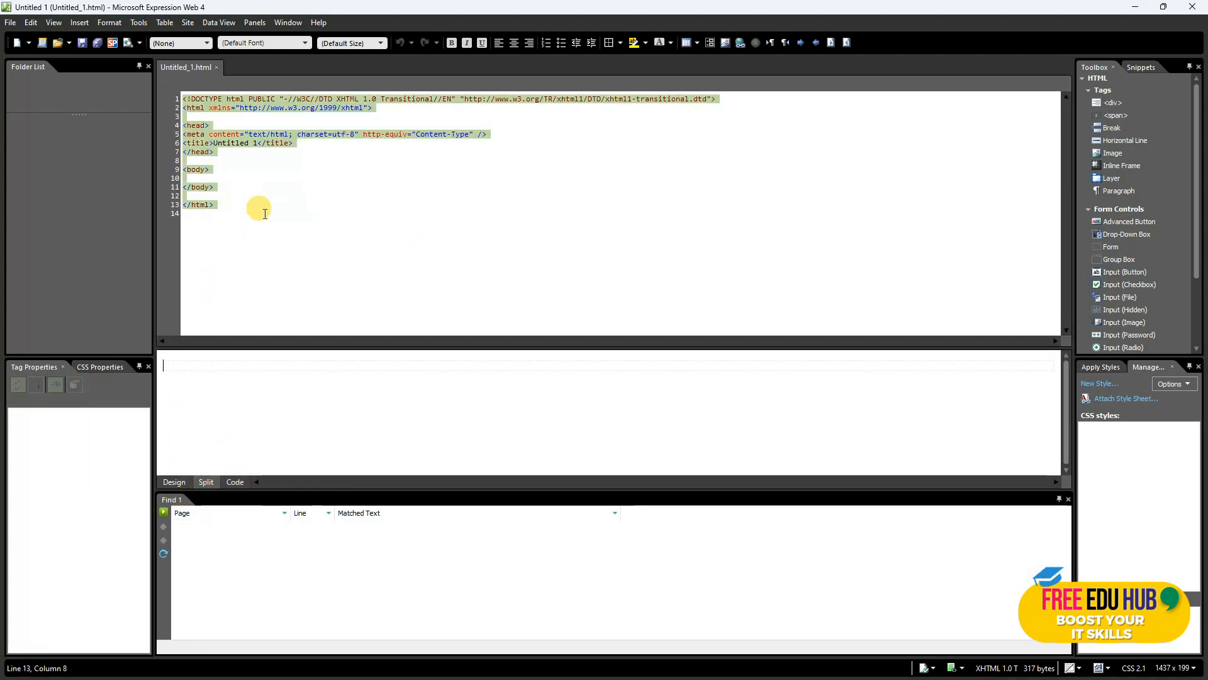
key(ctrl+v)
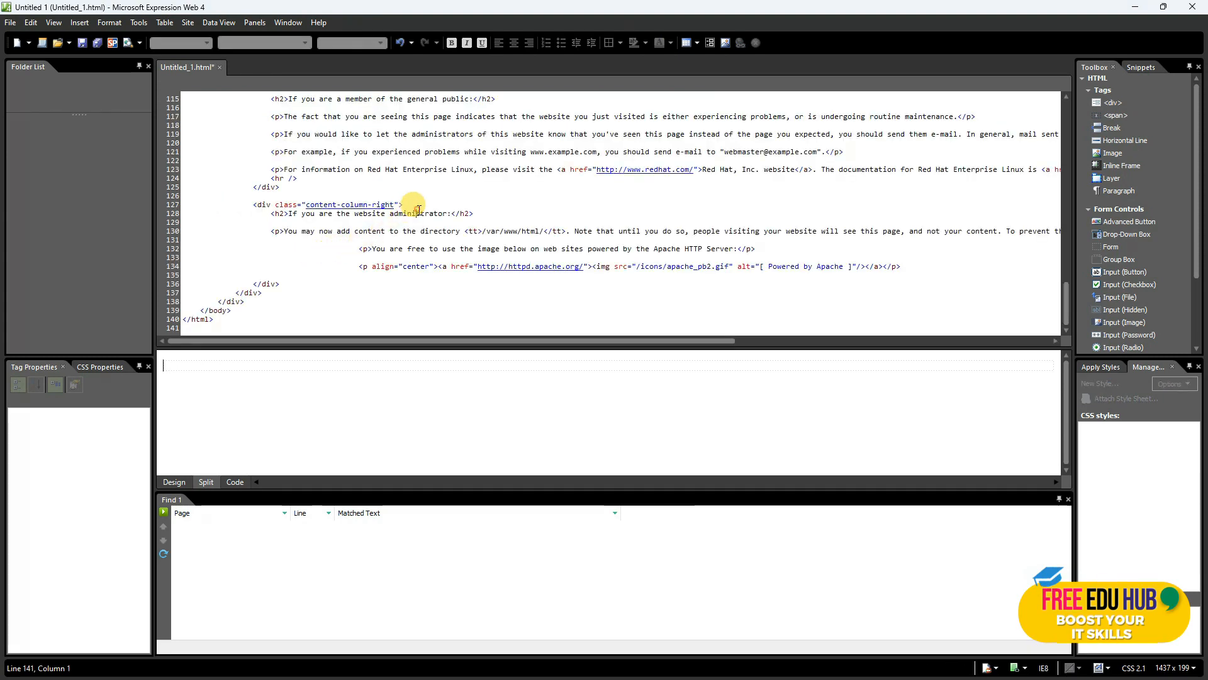
click(416, 213)
scroll(422, 189, up, 5)
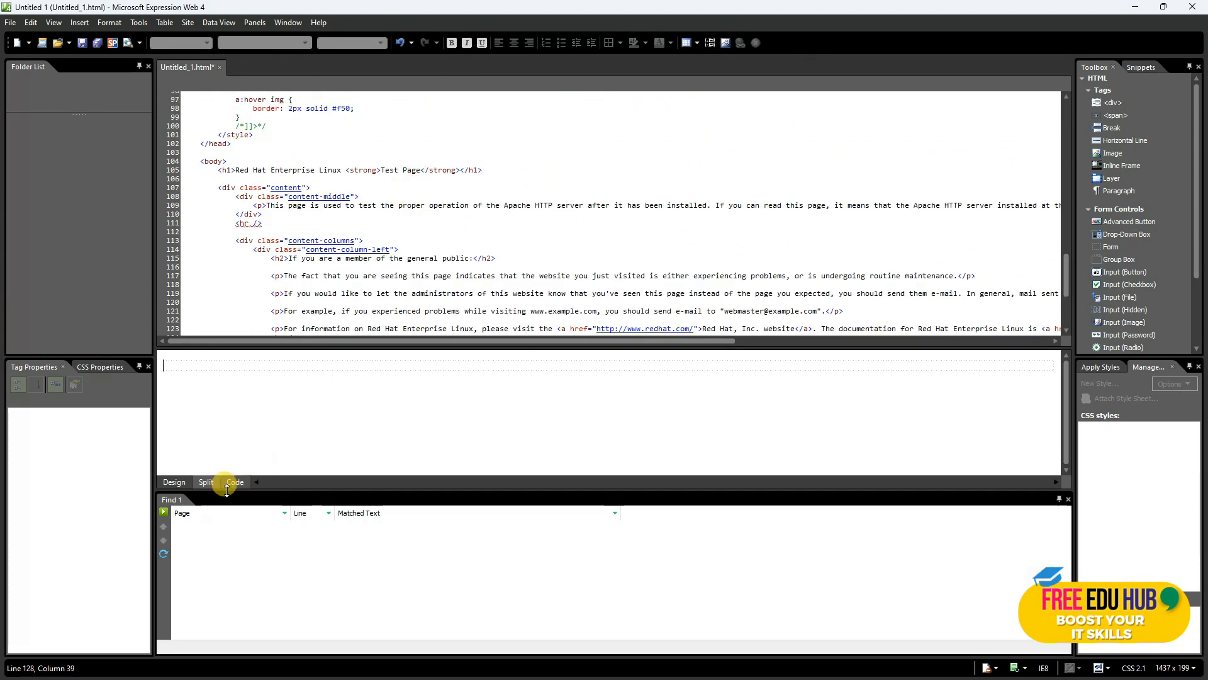
click(173, 481)
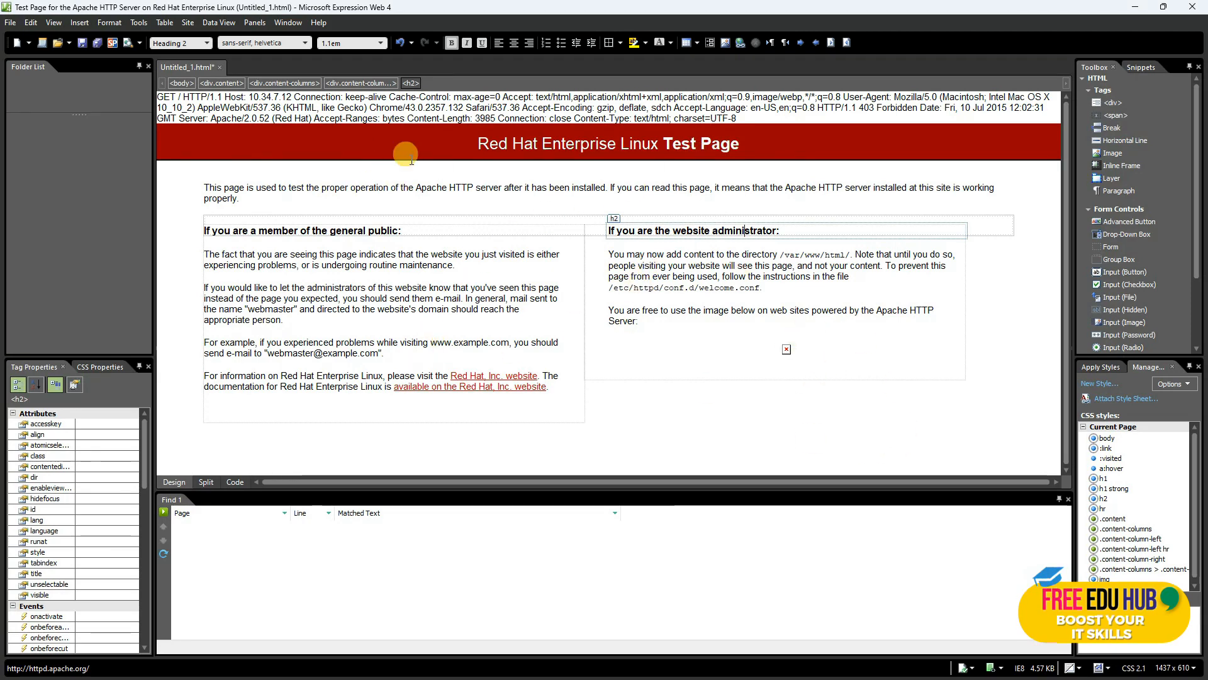
Step: Close Expression Web without saving, then close Wireshark's Follow TCP Stream window
click(1192, 14)
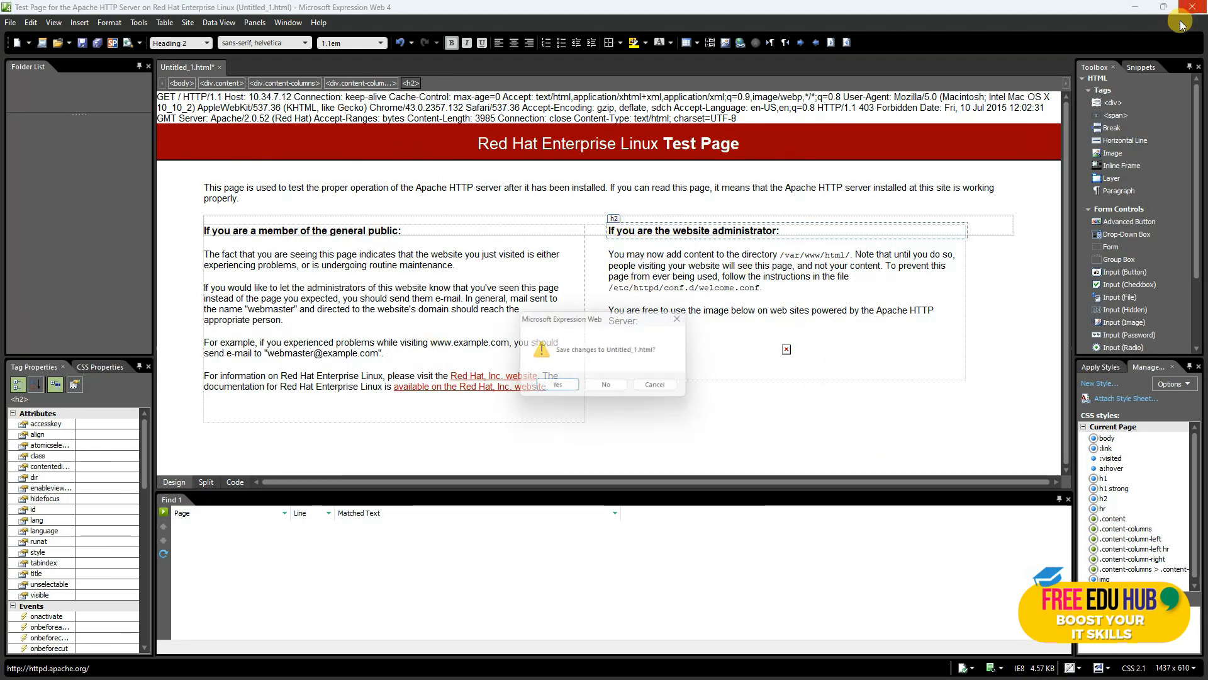
click(614, 381)
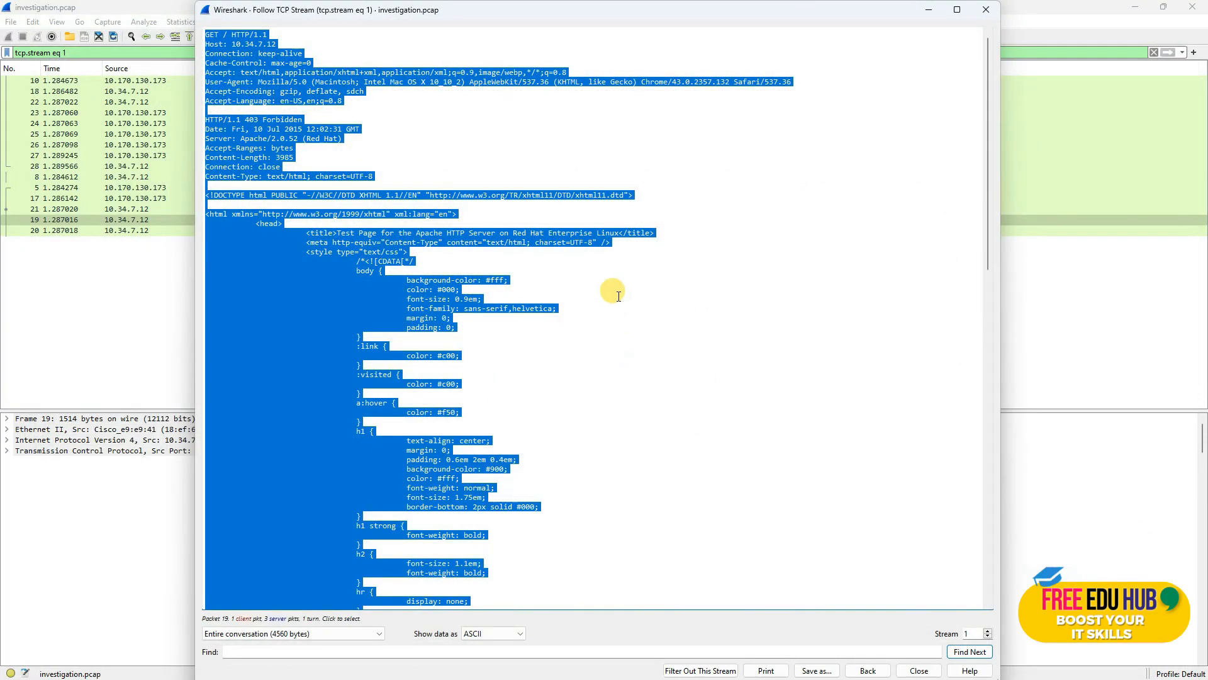
click(983, 11)
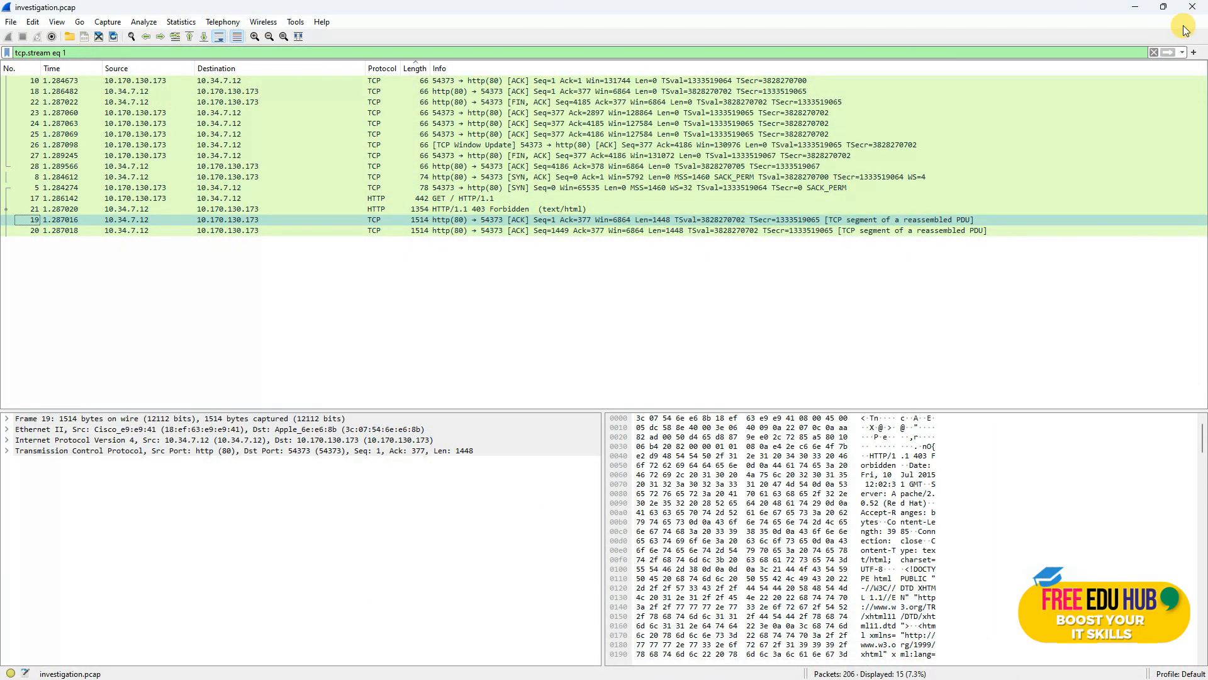
Step: Reapply the http display filter and select packet 192, the drupalchat send-offline-message POST
click(1155, 52)
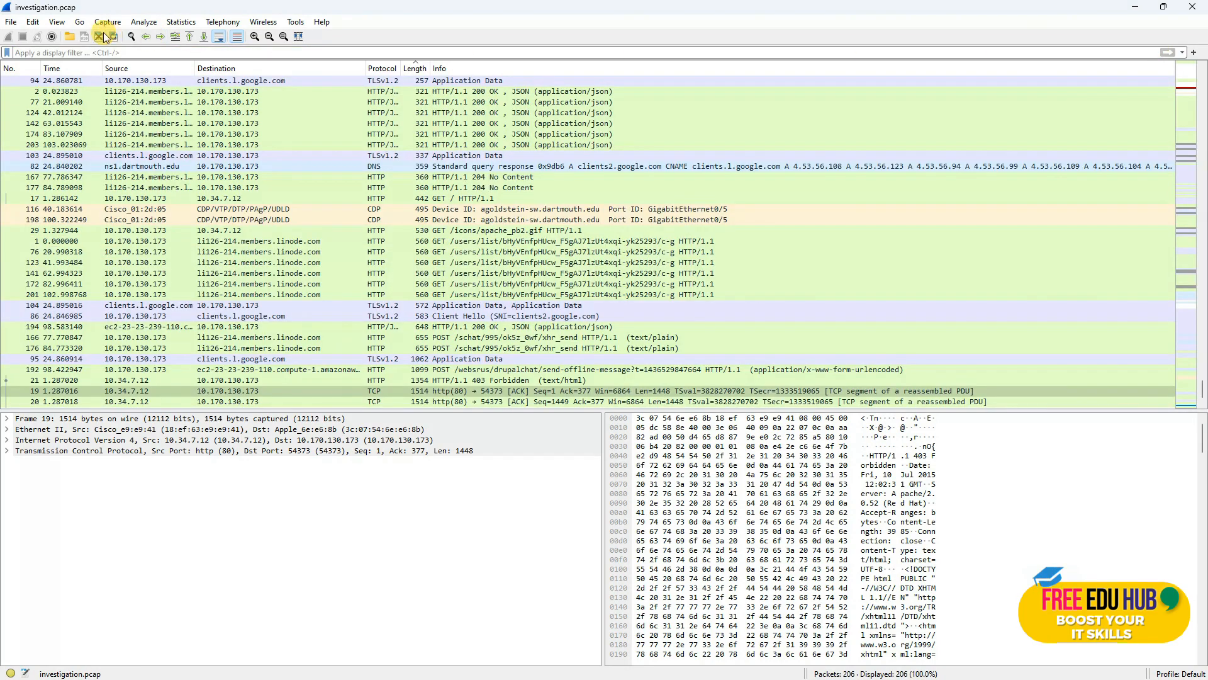
text(http)
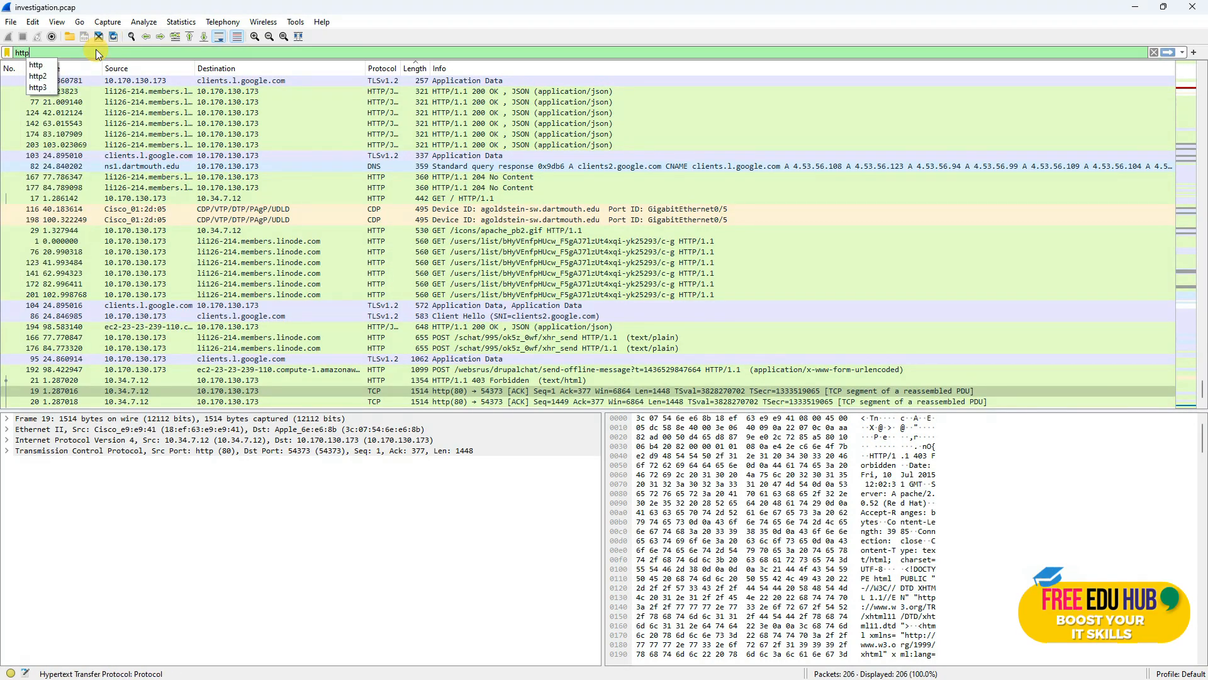
key(Return)
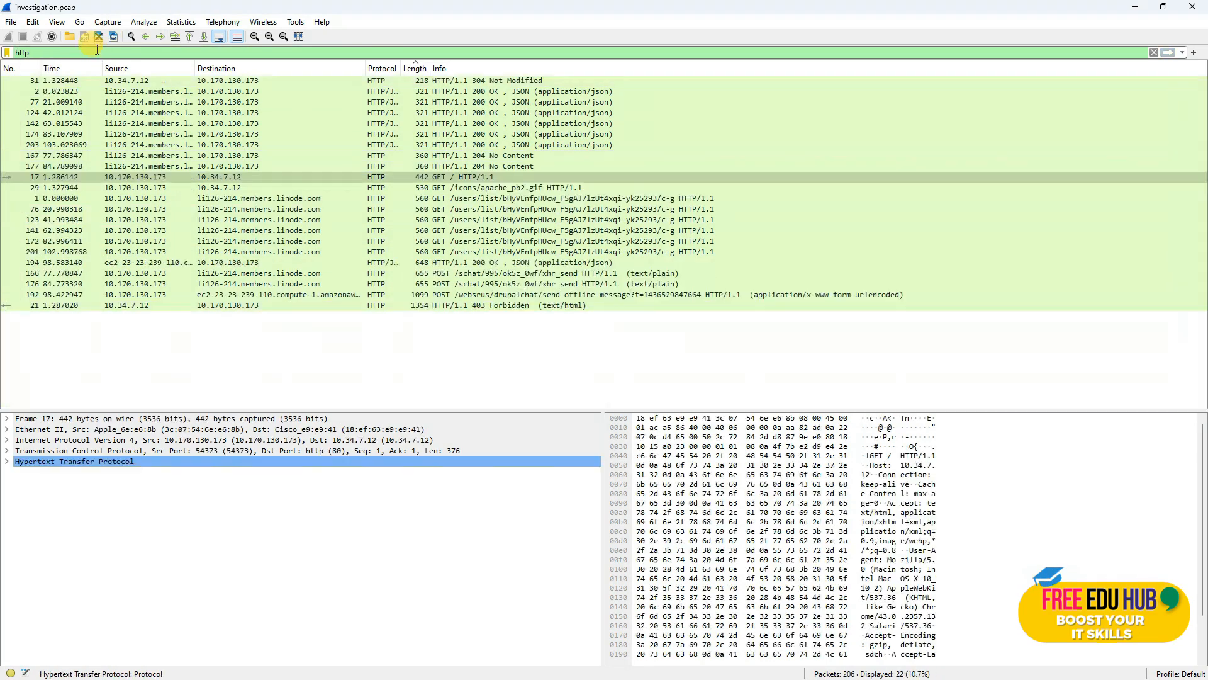
click(416, 68)
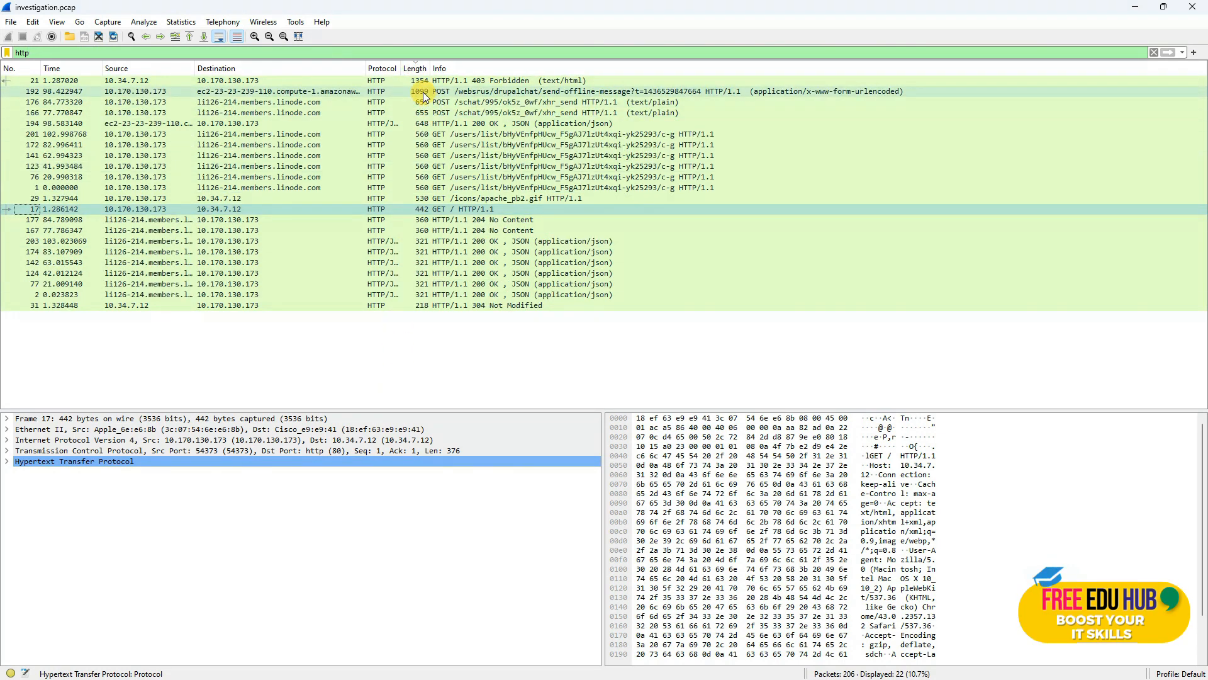
click(417, 69)
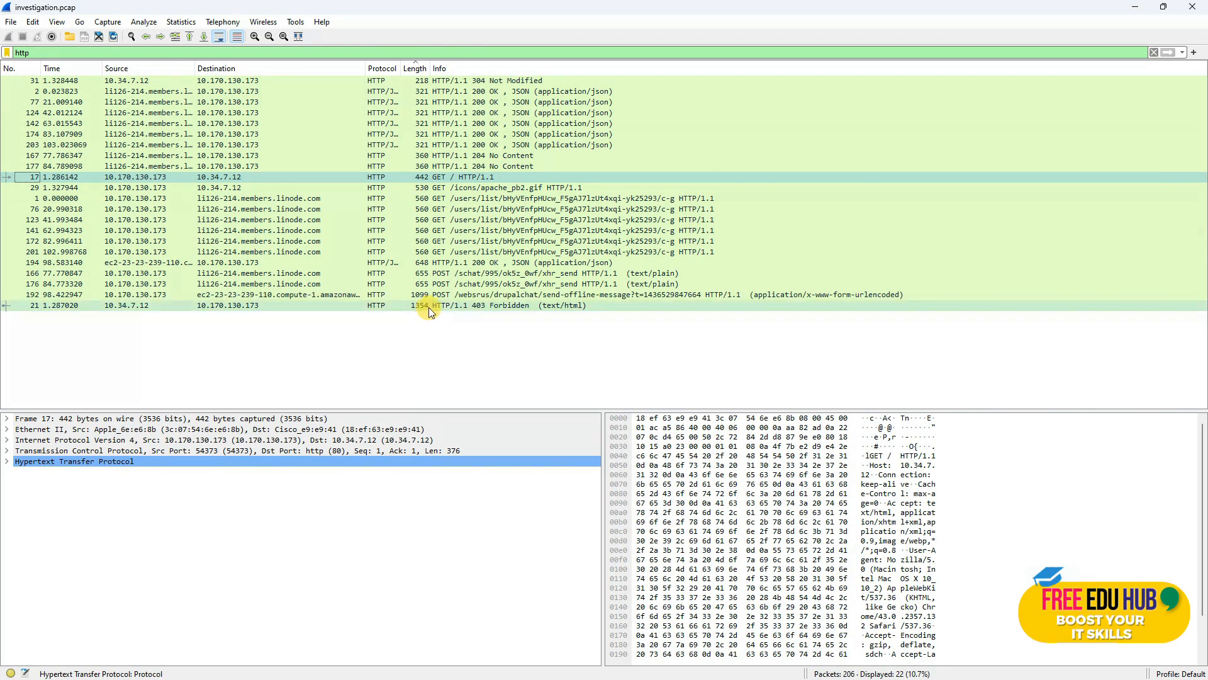
click(459, 295)
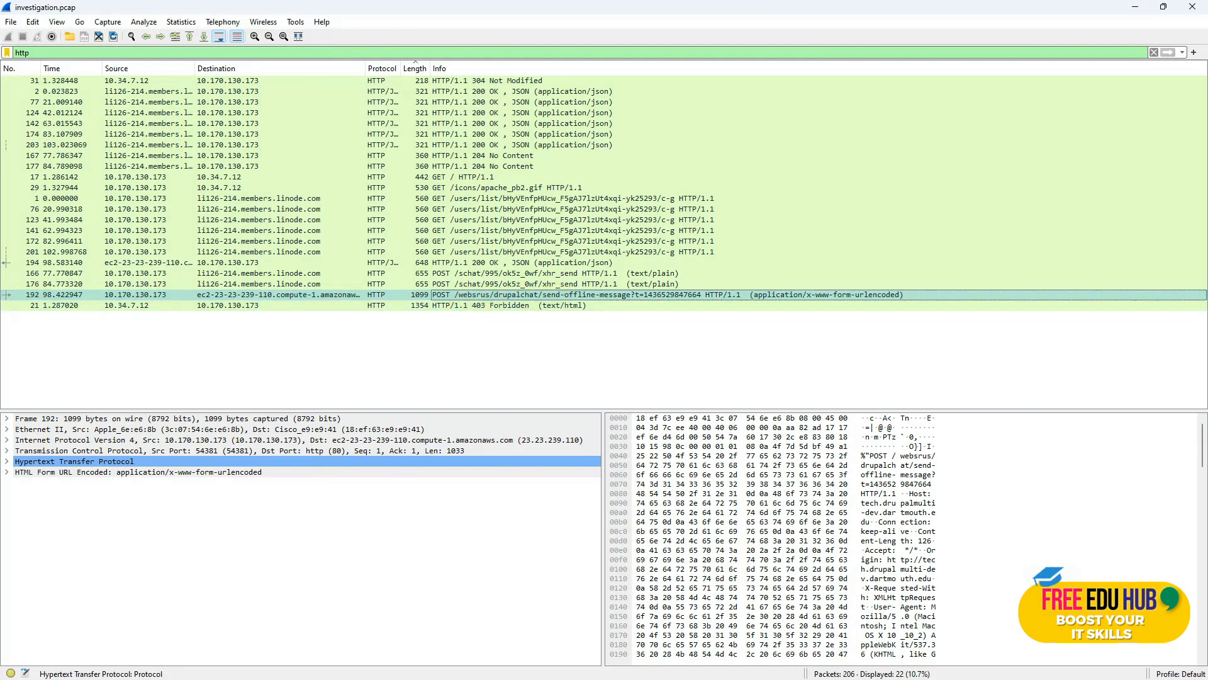
Step: Glance over the TASK.txt task list in Notepad and minimize it
key(alt+Tab)
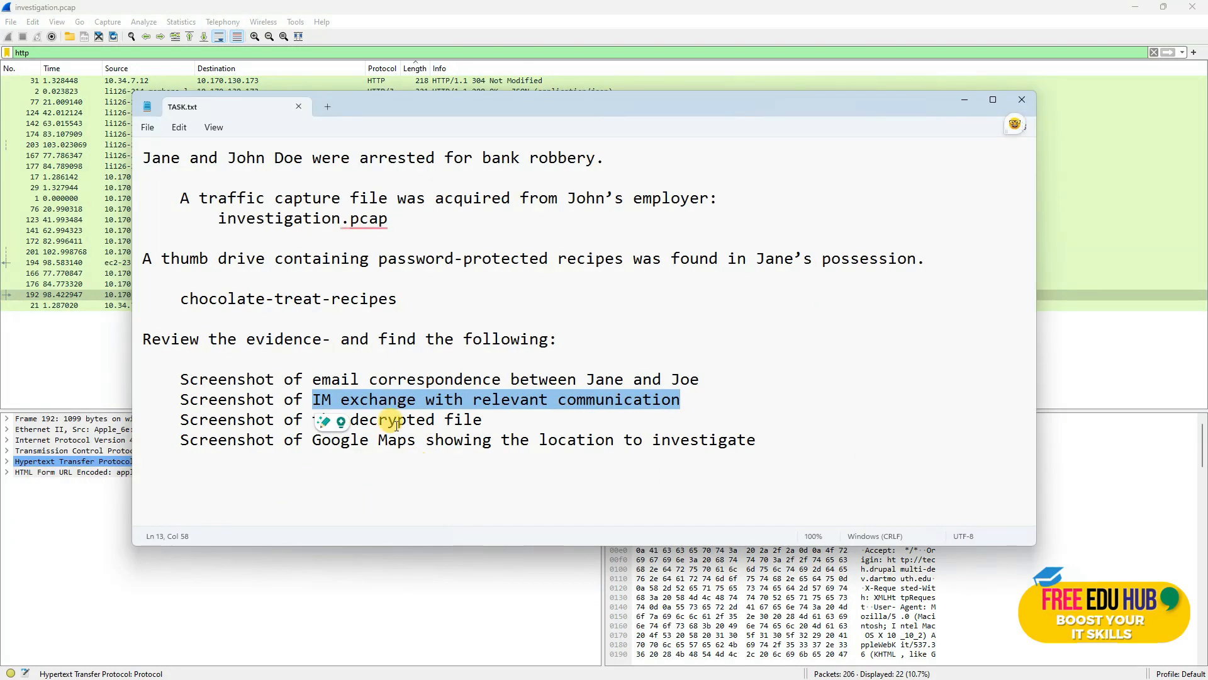
click(385, 399)
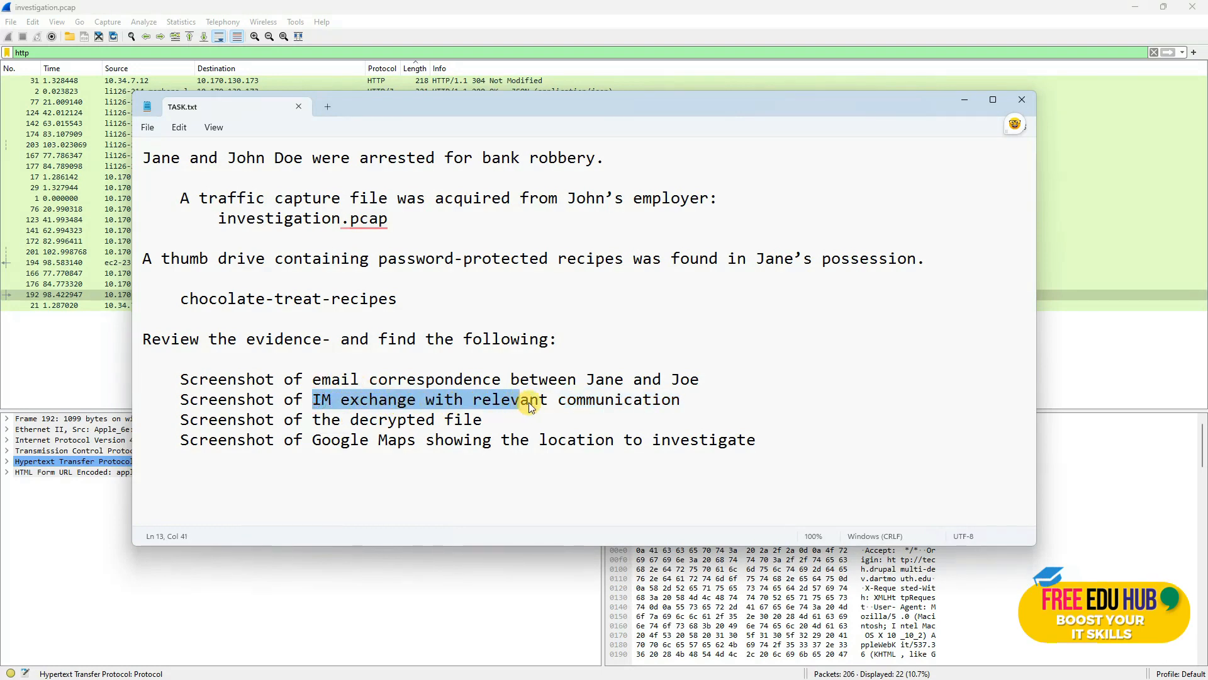
click(962, 99)
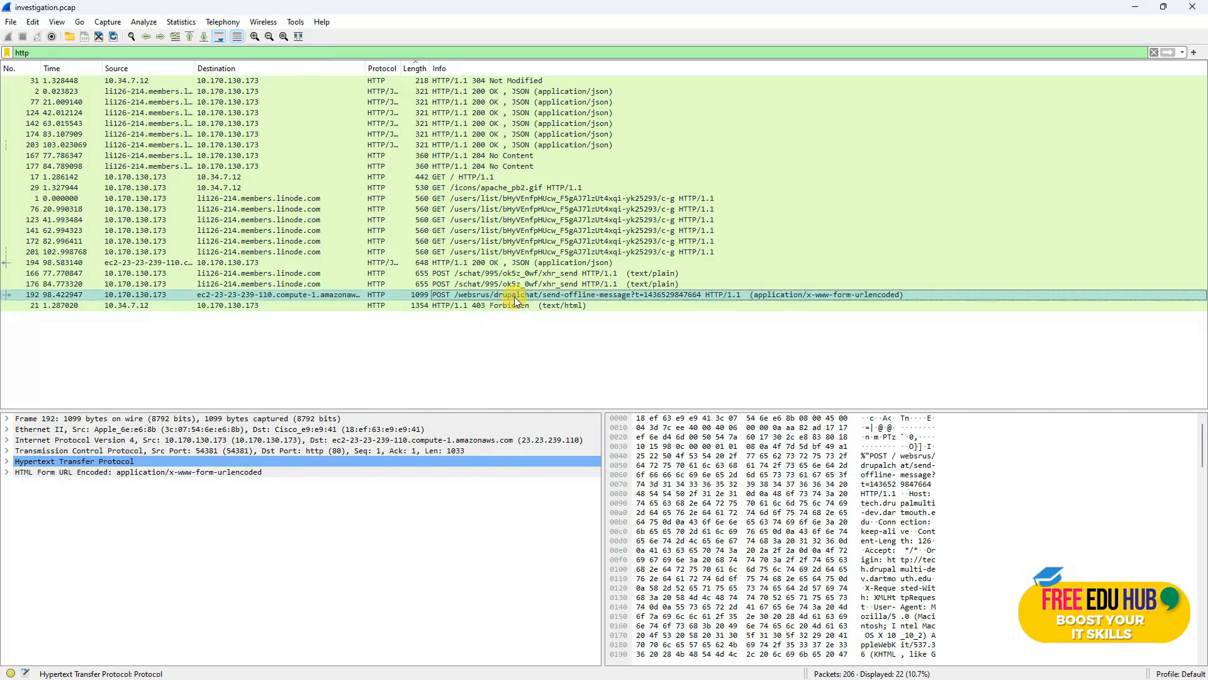
Step: Follow the TCP stream of the drupalchat POST packet in a maximized window
right_click(519, 292)
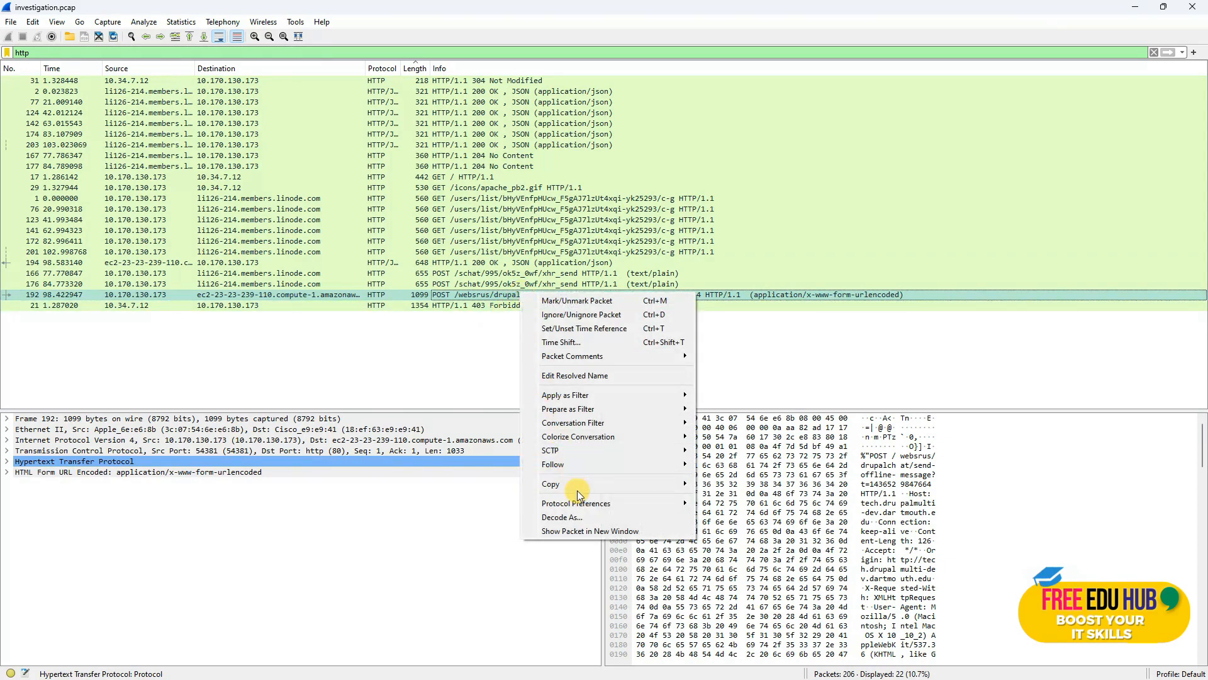
mouse_move(605, 464)
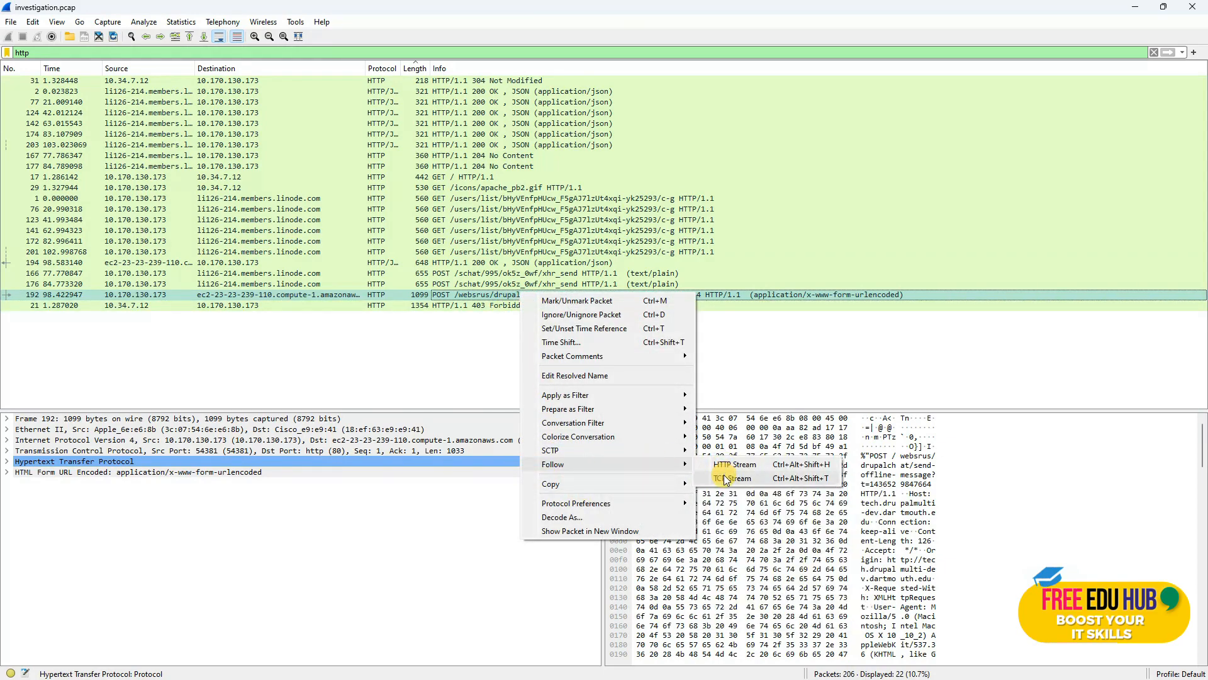
click(727, 480)
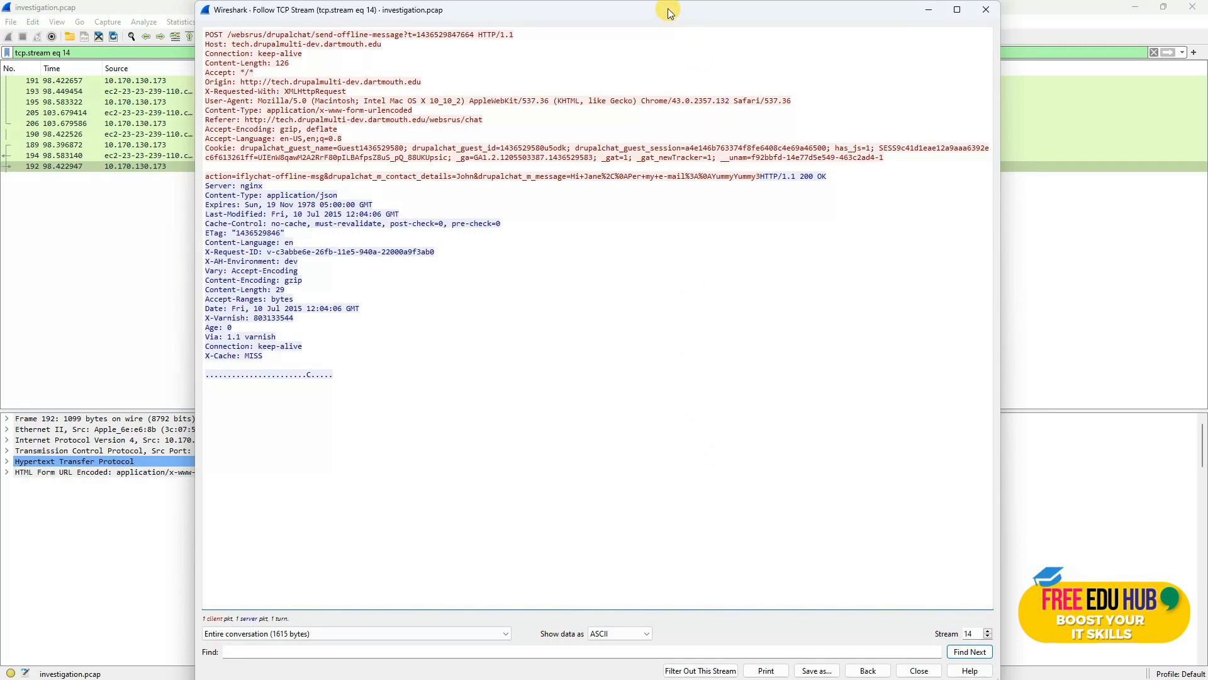
double_click(660, 9)
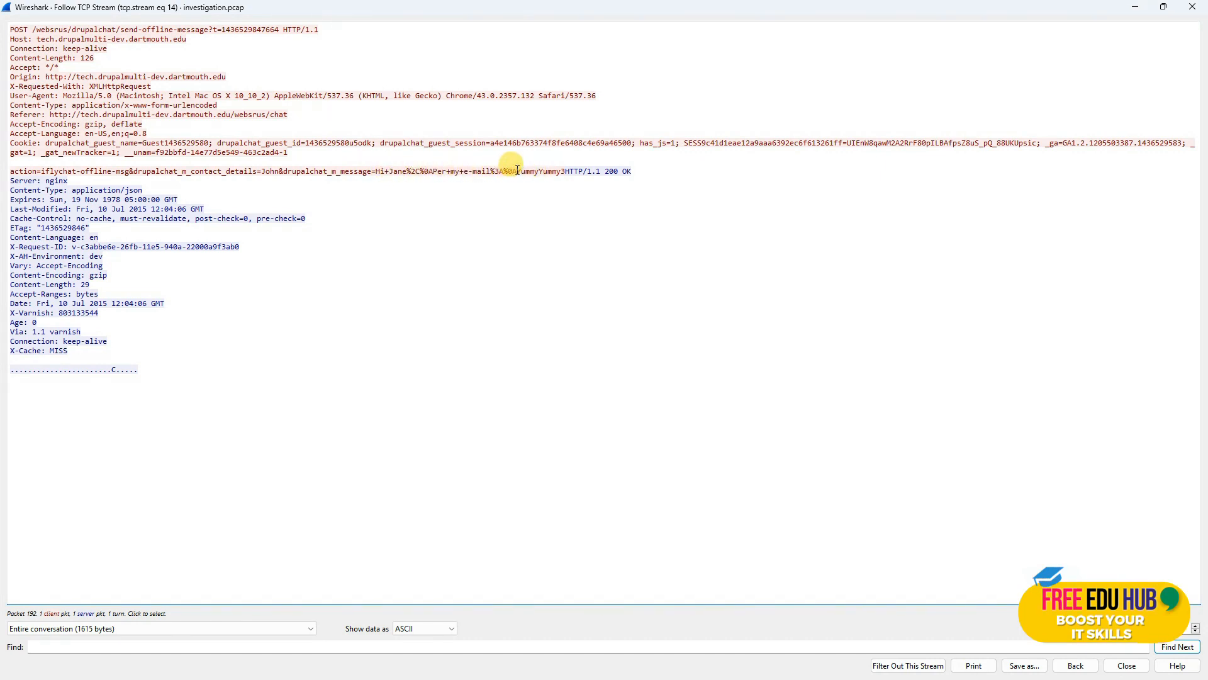
Step: Copy the password mentioned in the chat message and close the stream window
right_click(558, 176)
click(565, 181)
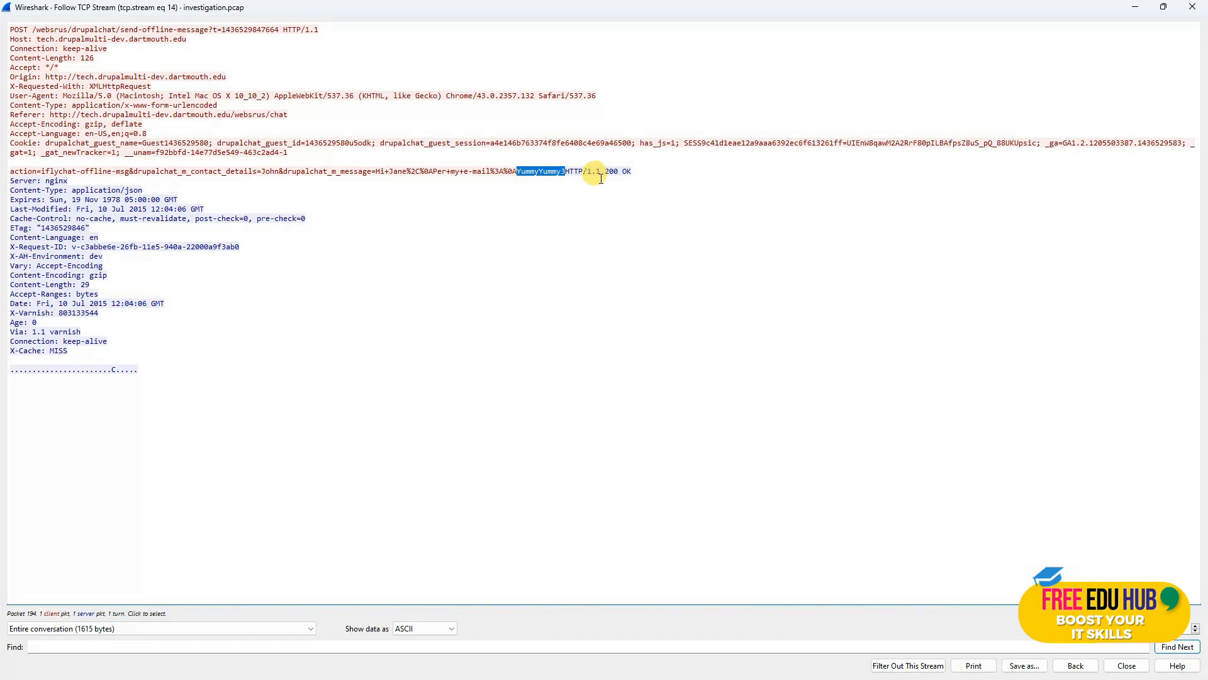
click(1159, 9)
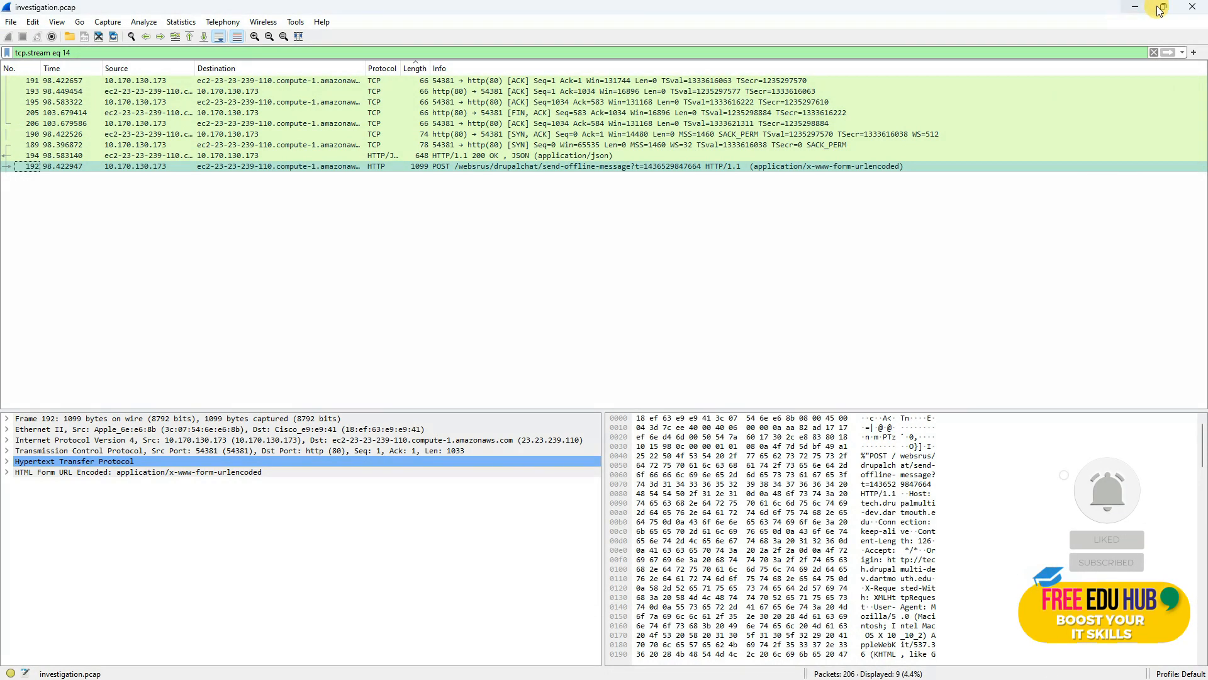
Step: Open chocolate-treat-recipes.doc from the ChocolateTreat-Recipes folder in File Explorer
click(1134, 8)
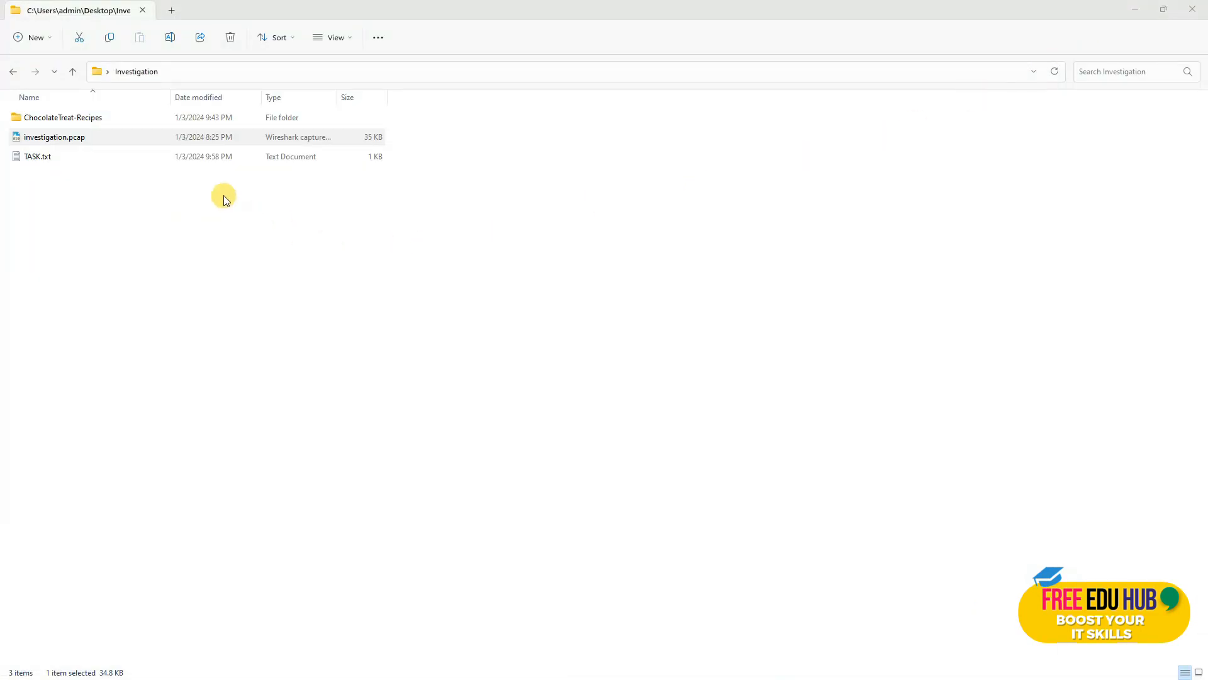
double_click(80, 118)
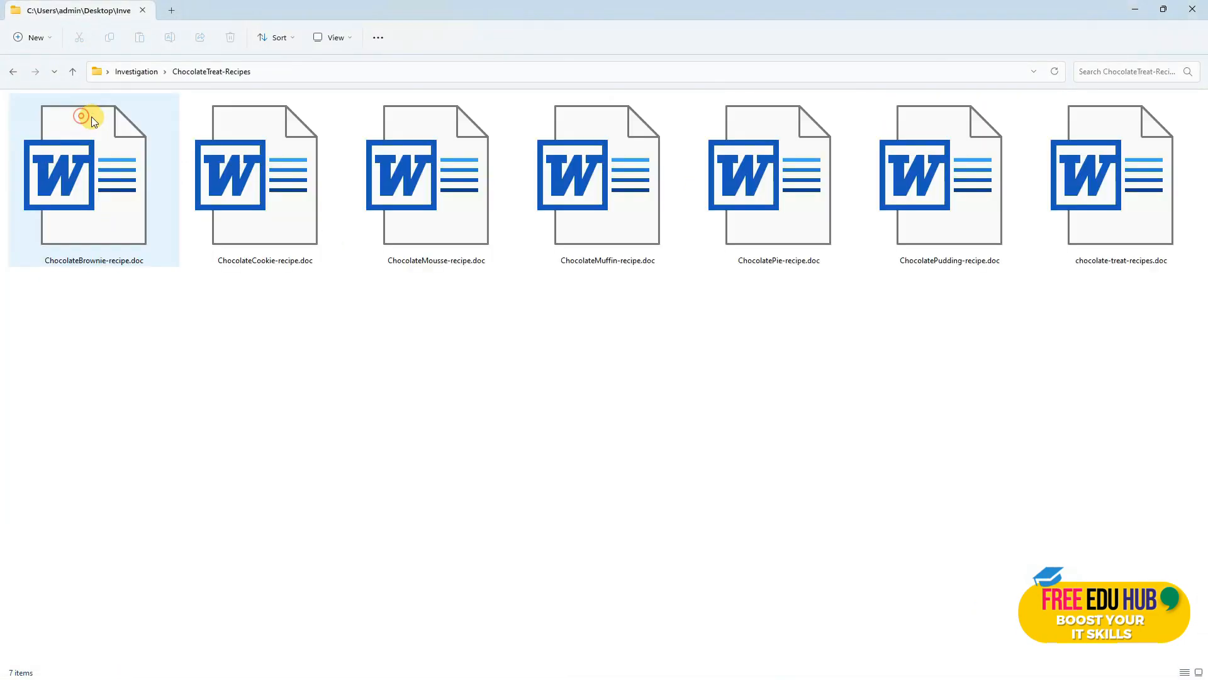
click(1119, 232)
double_click(1103, 228)
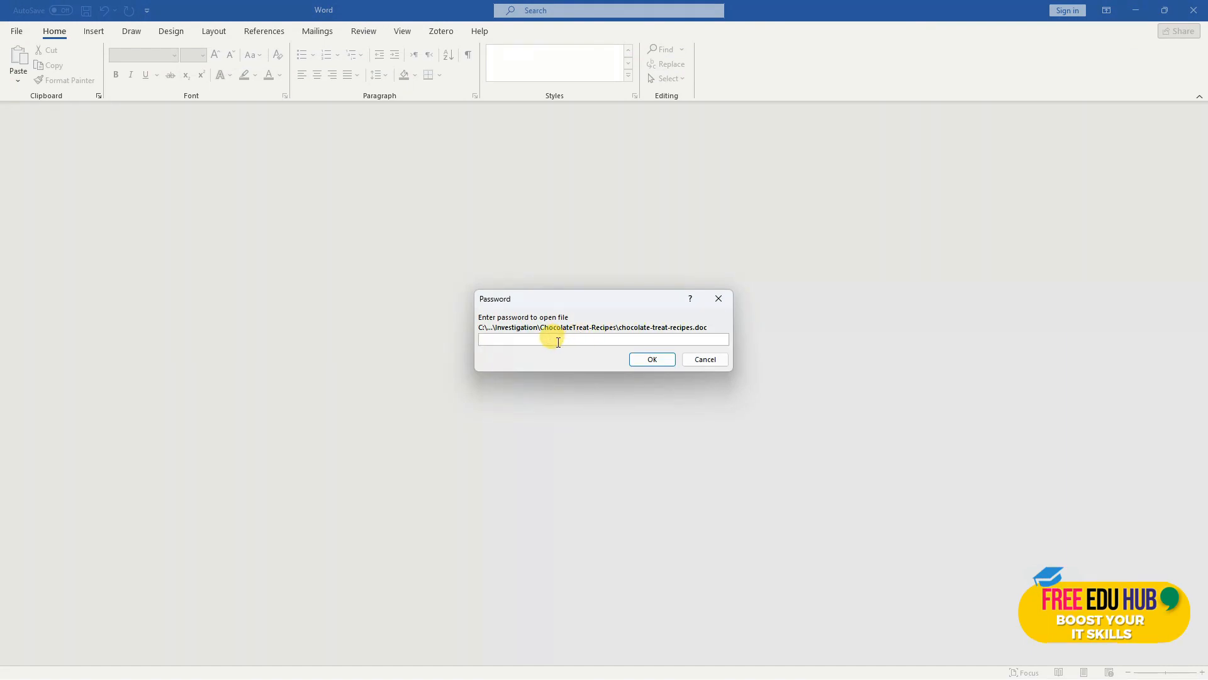
Step: Unlock the recipe document, then cut and restore the street address lines to copy them
click(662, 360)
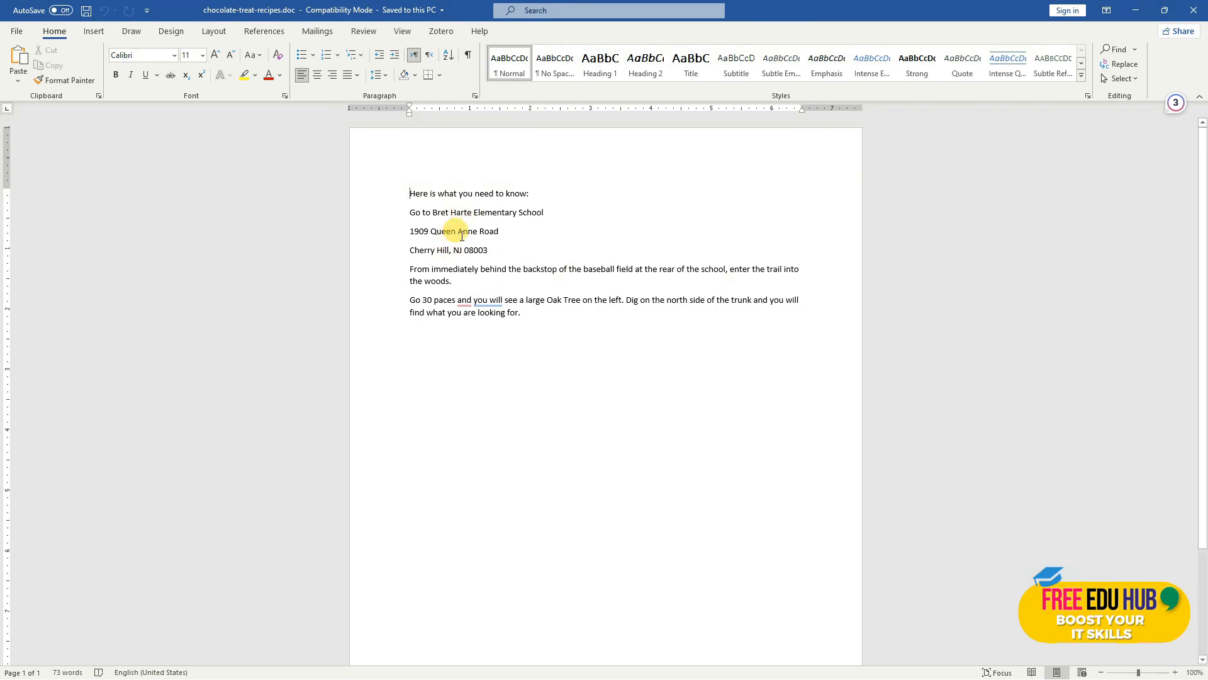
drag(505, 254, 461, 239)
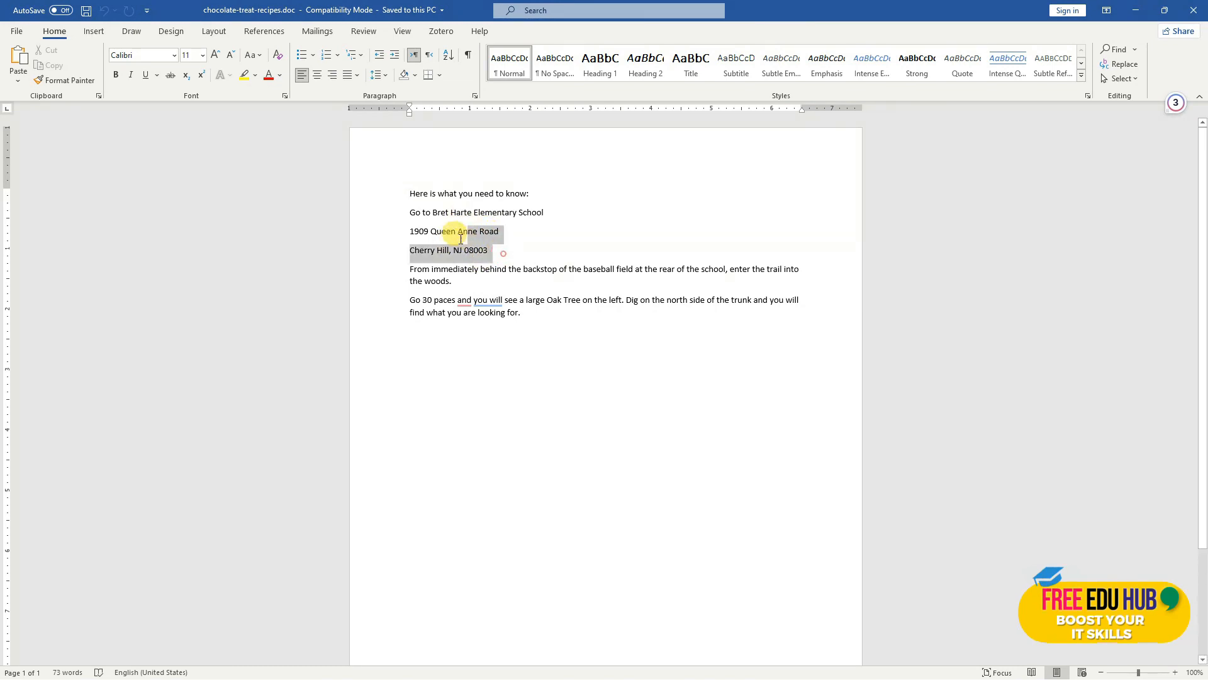
right_click(415, 236)
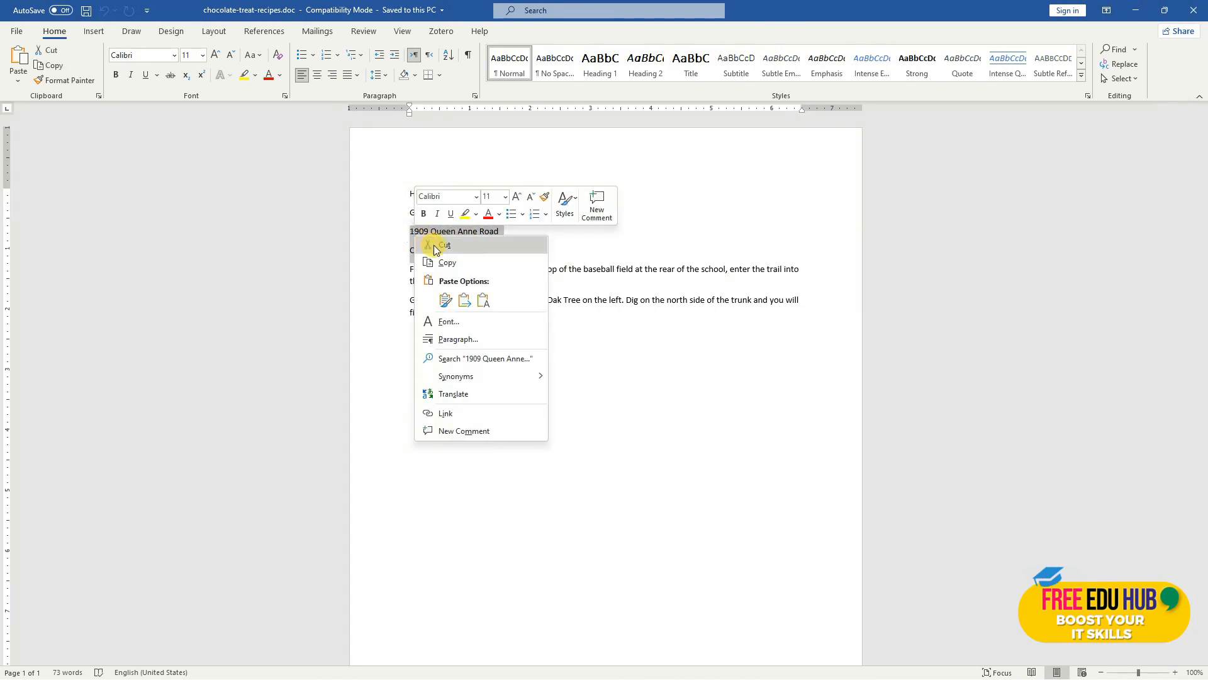
click(443, 245)
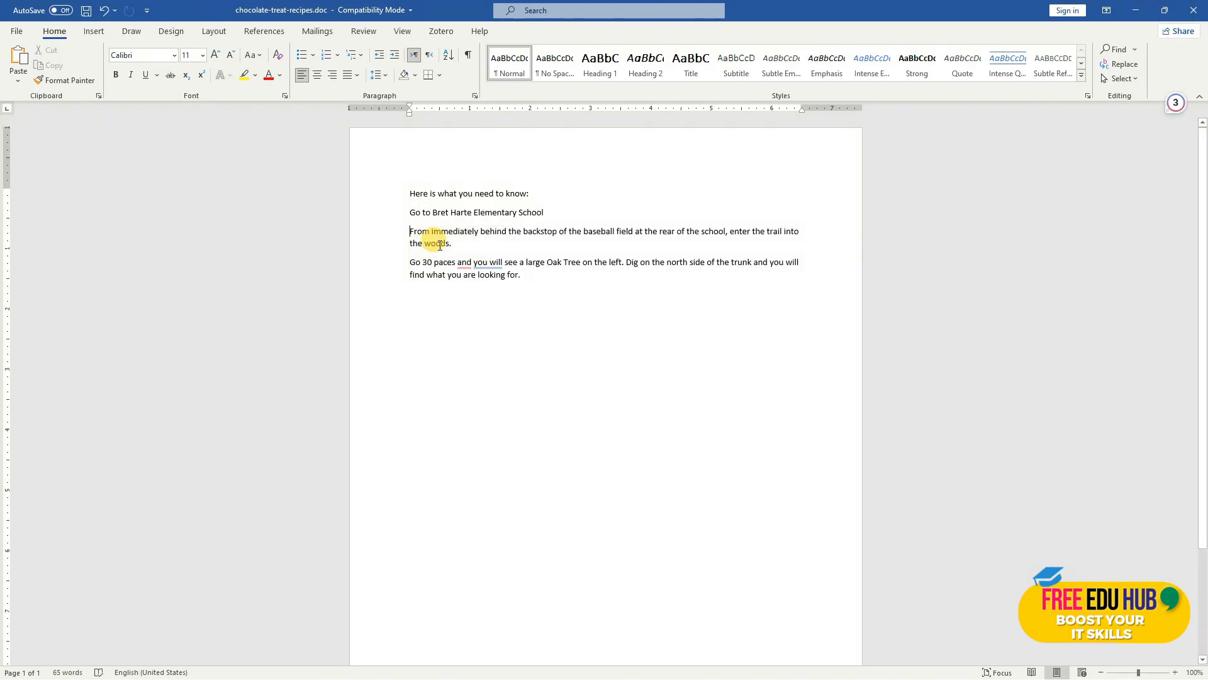
key(ctrl+z)
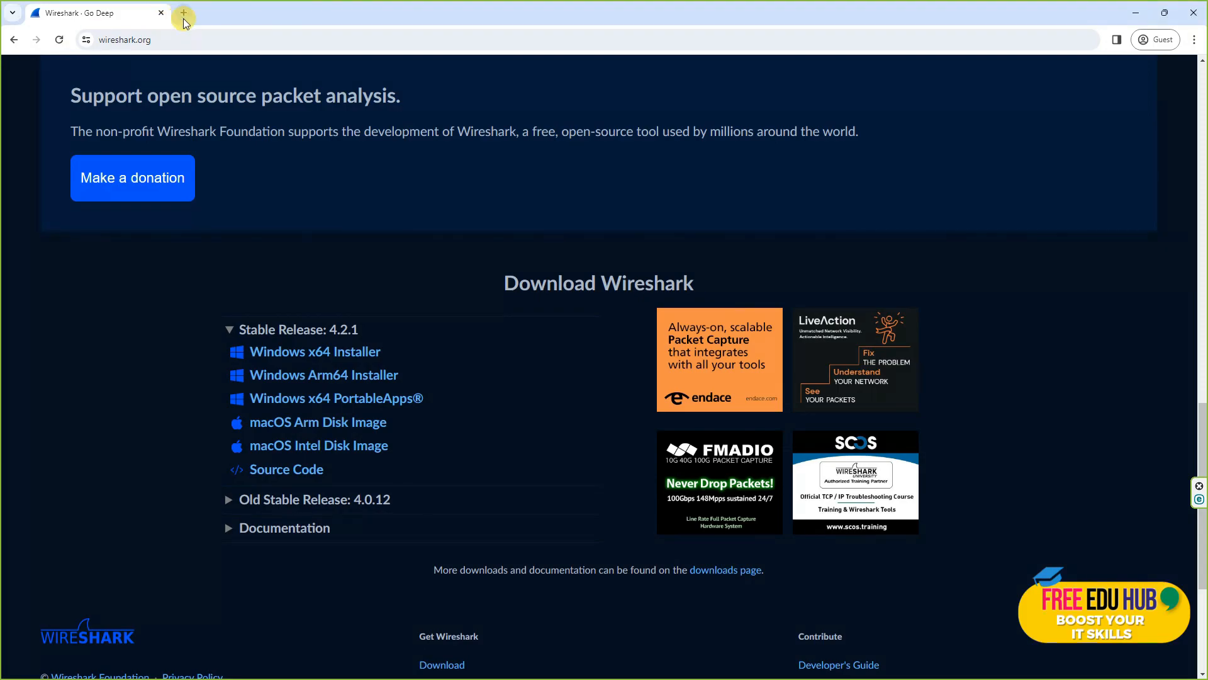
click(184, 19)
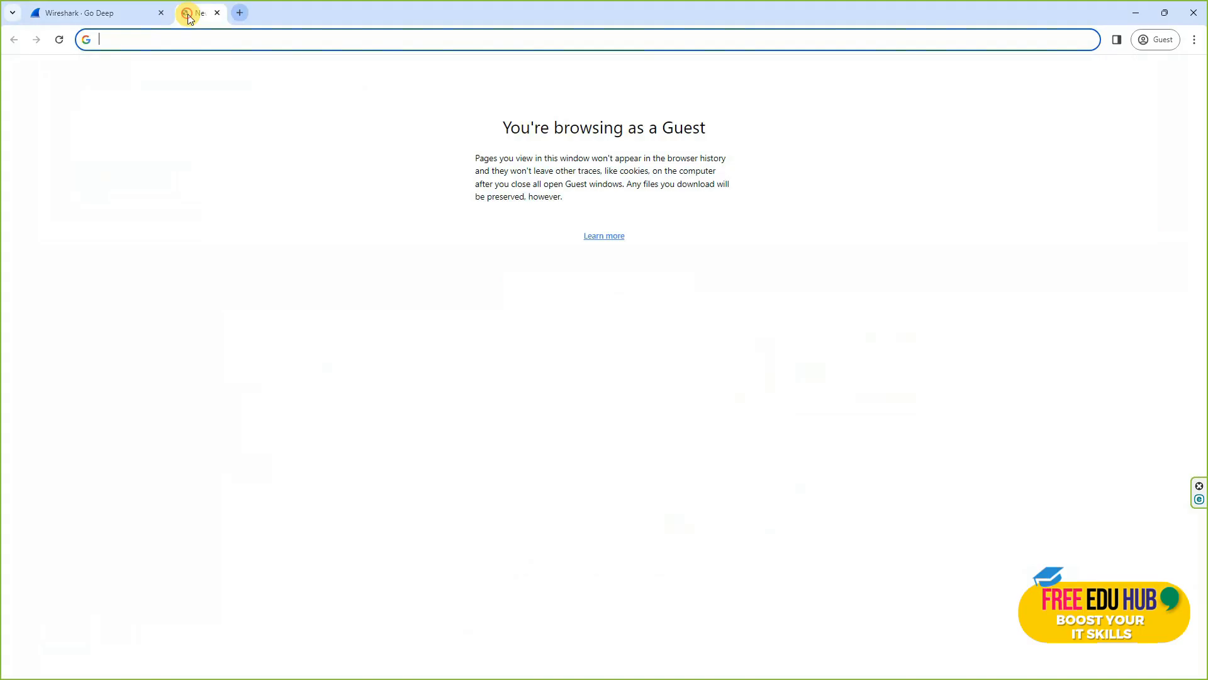
text(maps)
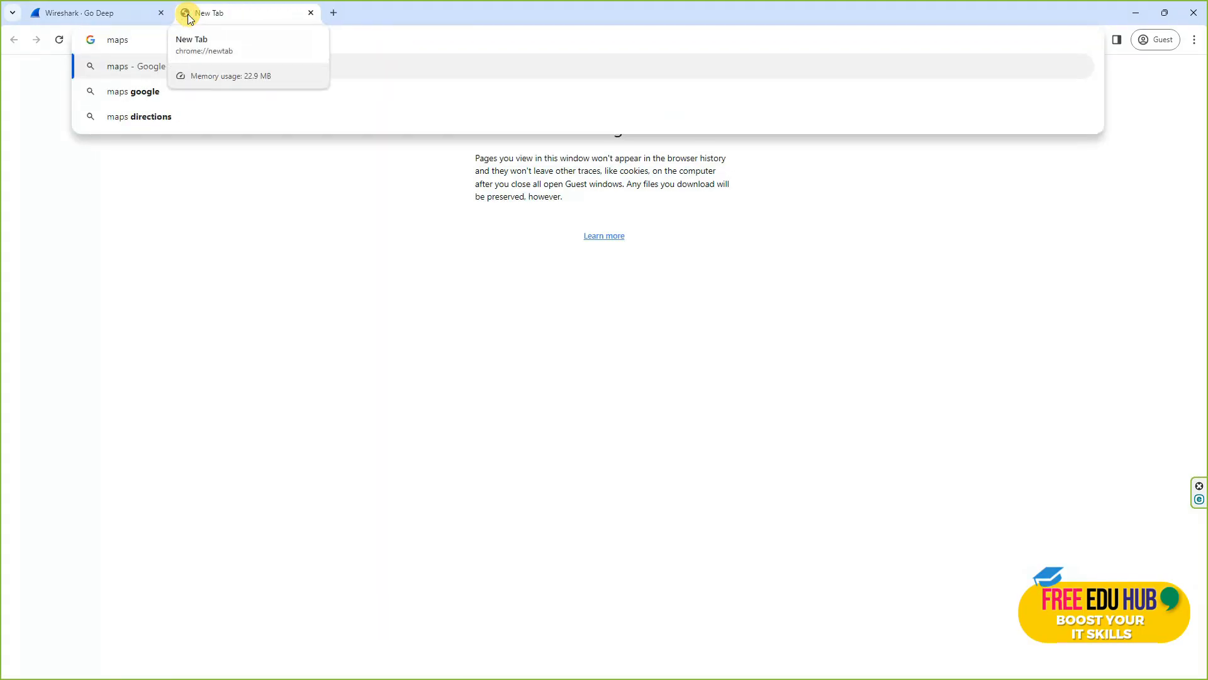
text(.googl)
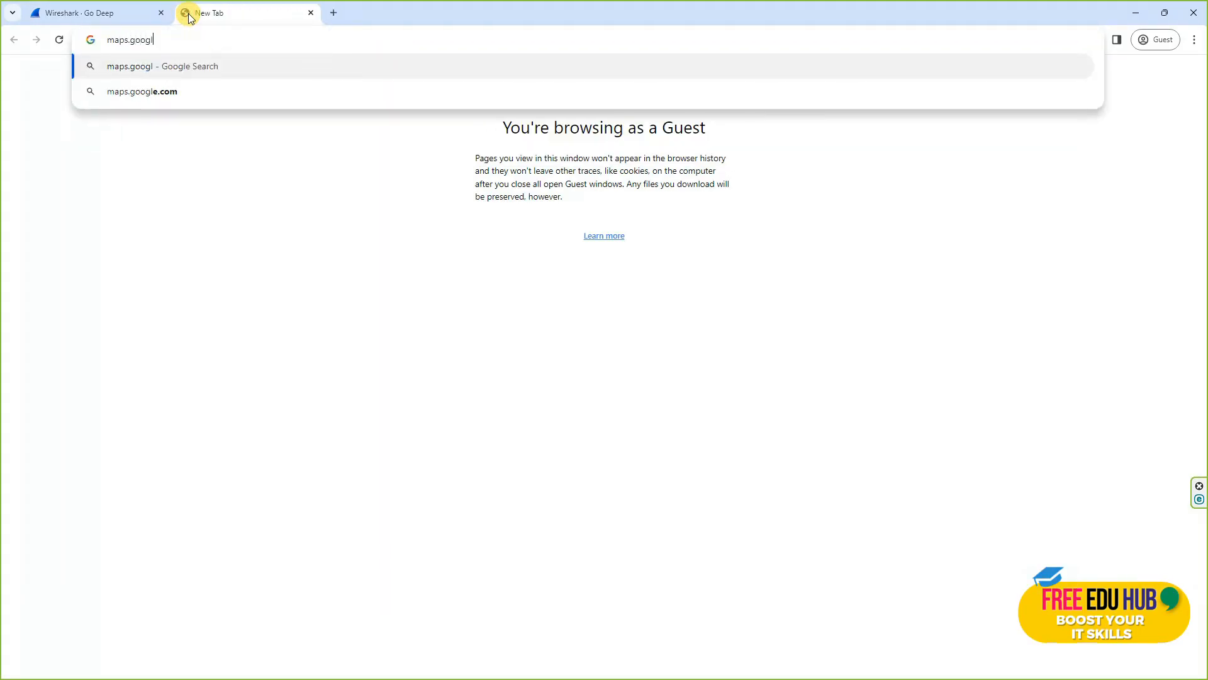
text(e.com)
key(Return)
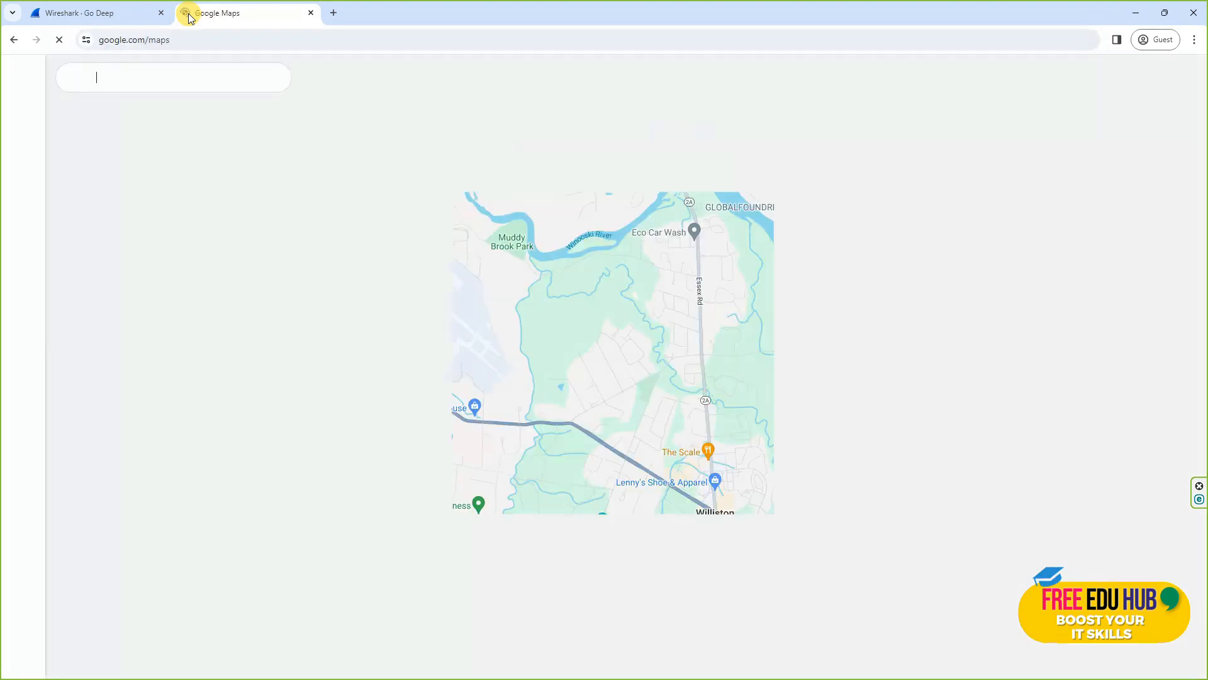
key(ctrl+v)
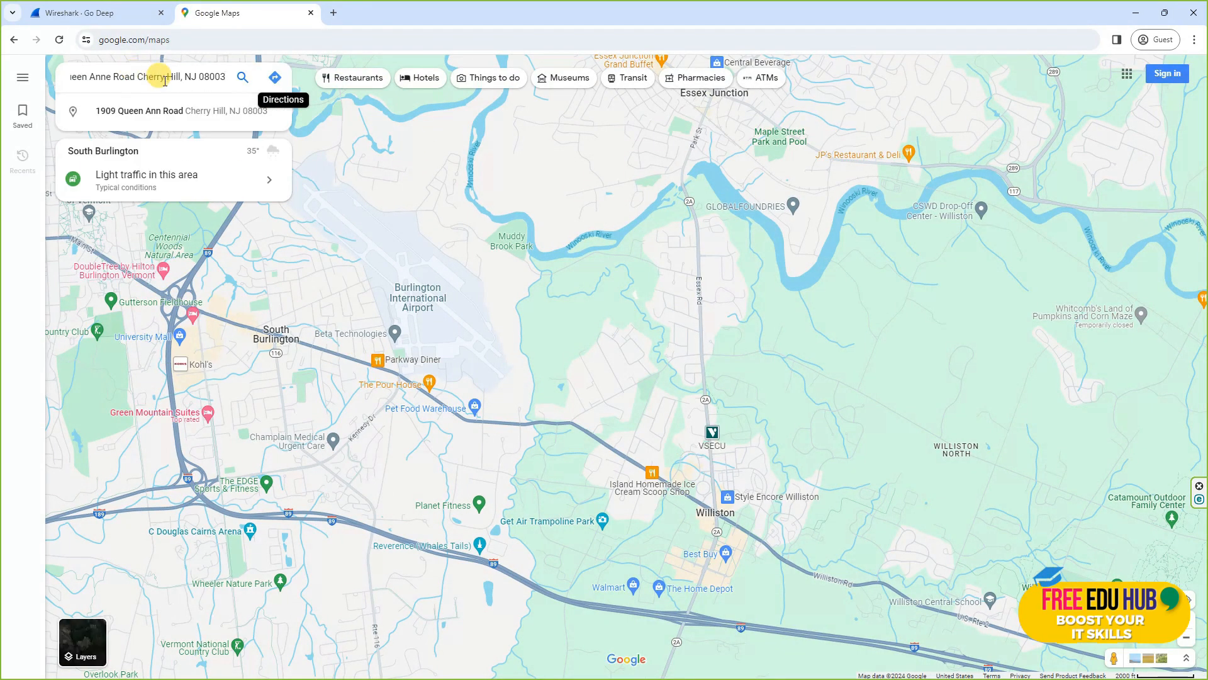
click(275, 77)
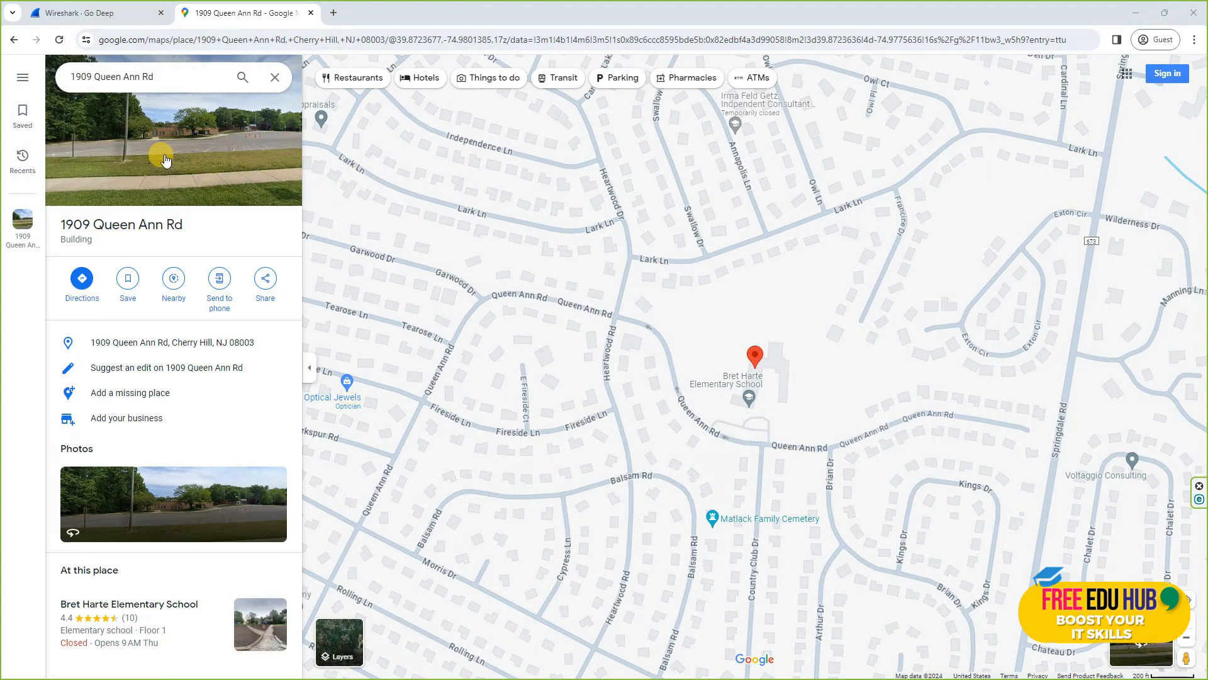
Step: Enter Street View and walk along Queen Ann Rd toward the school parking lot
click(197, 139)
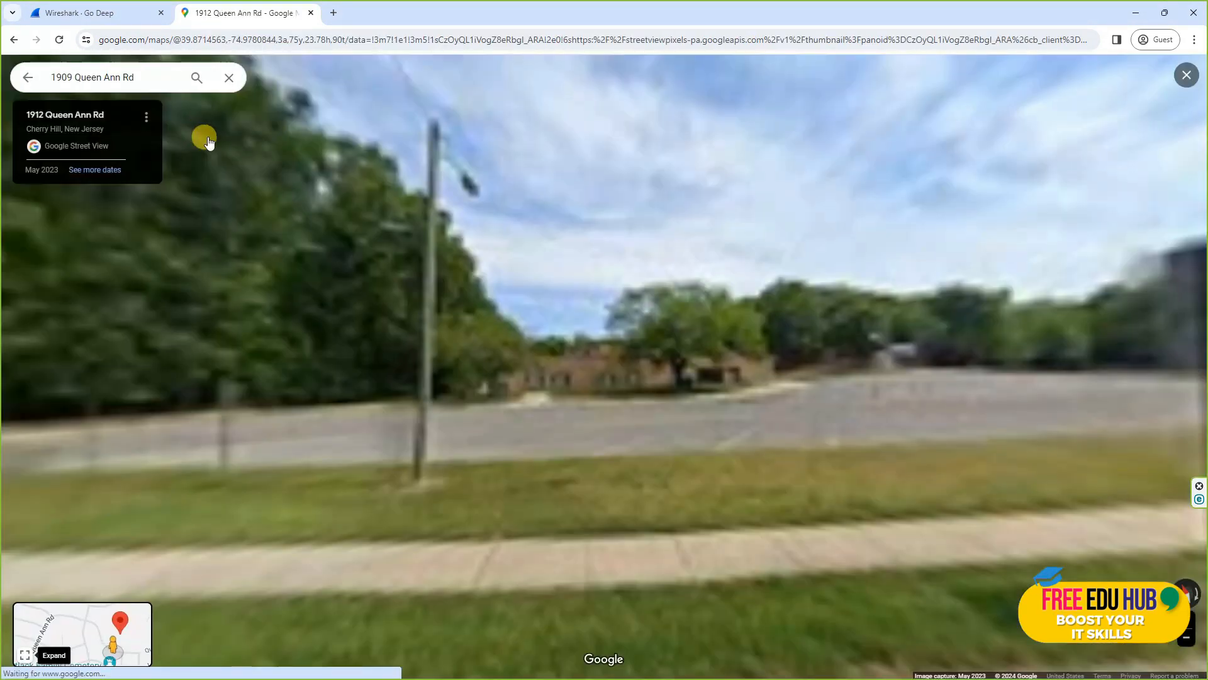
drag(771, 375, 313, 342)
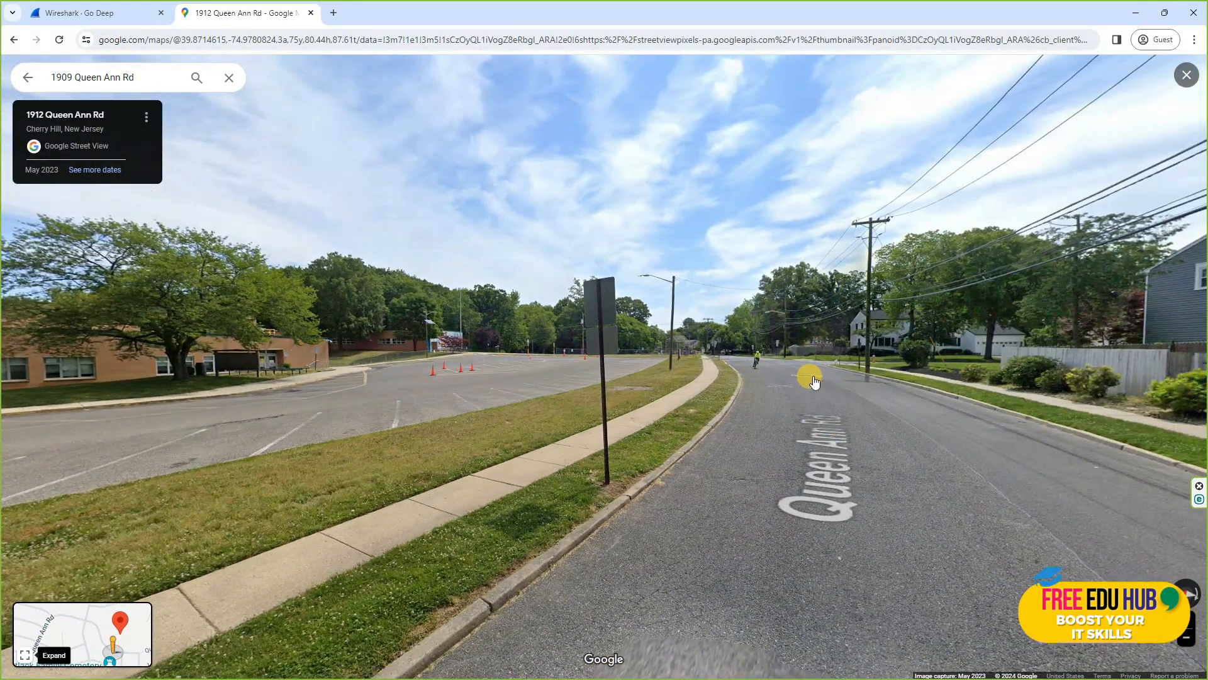
click(805, 375)
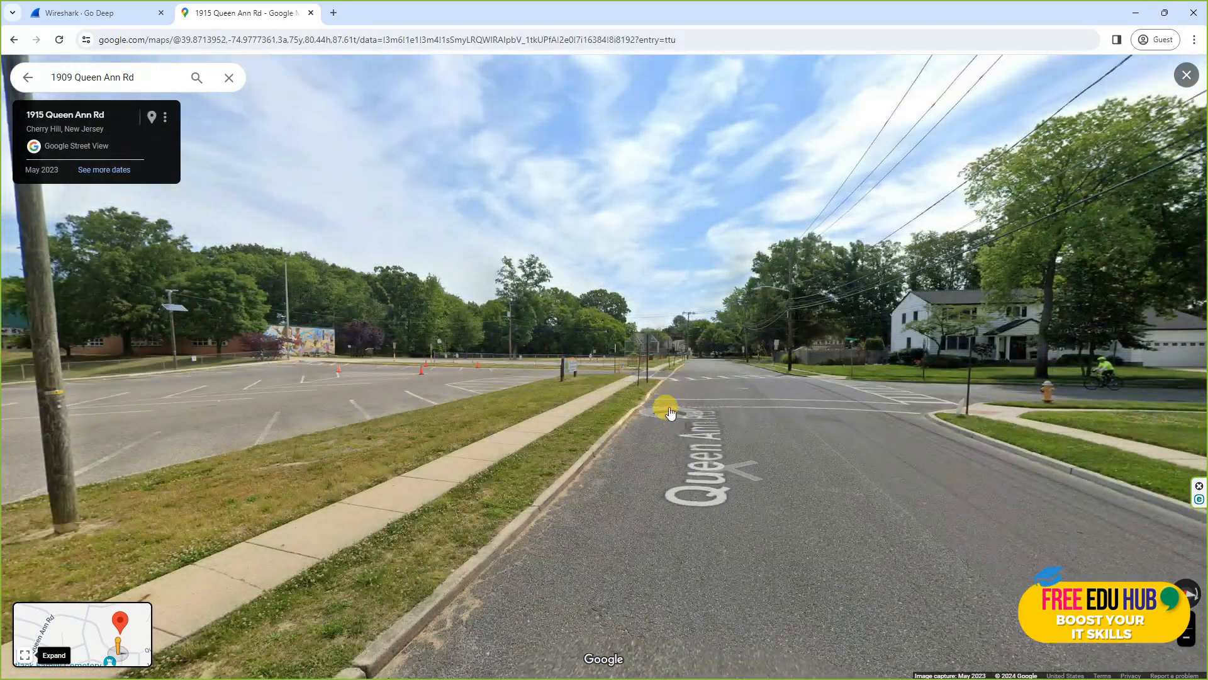
click(756, 375)
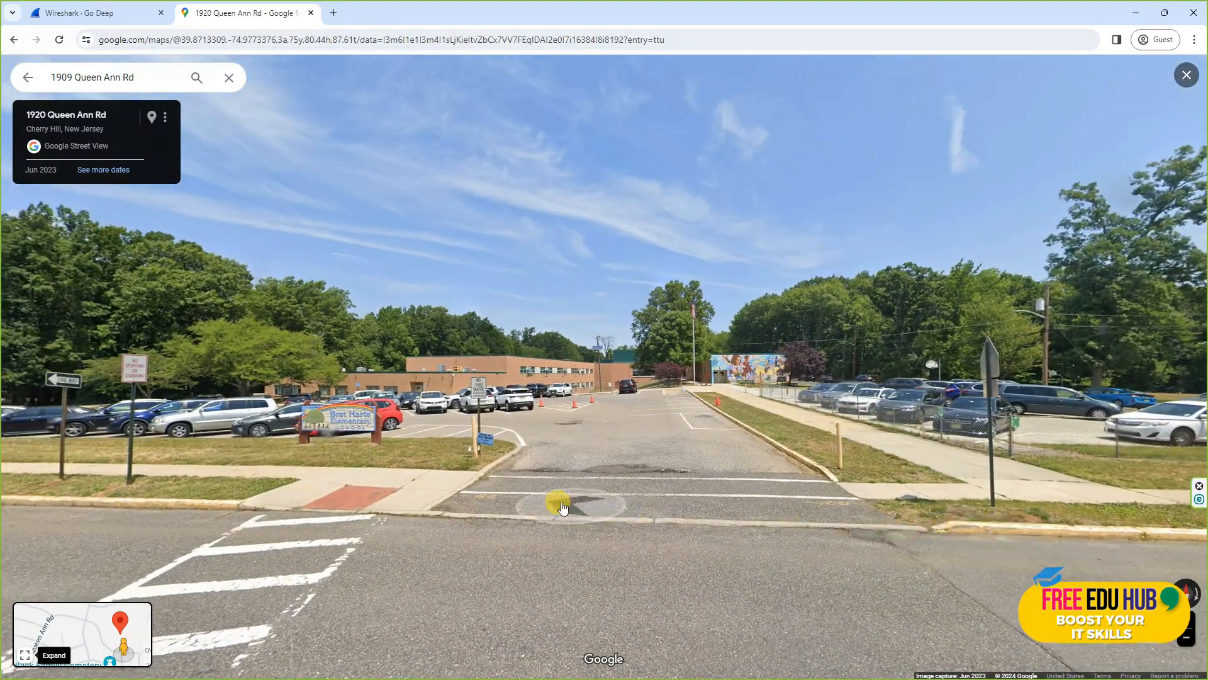
click(375, 447)
scroll(373, 444, up, 5)
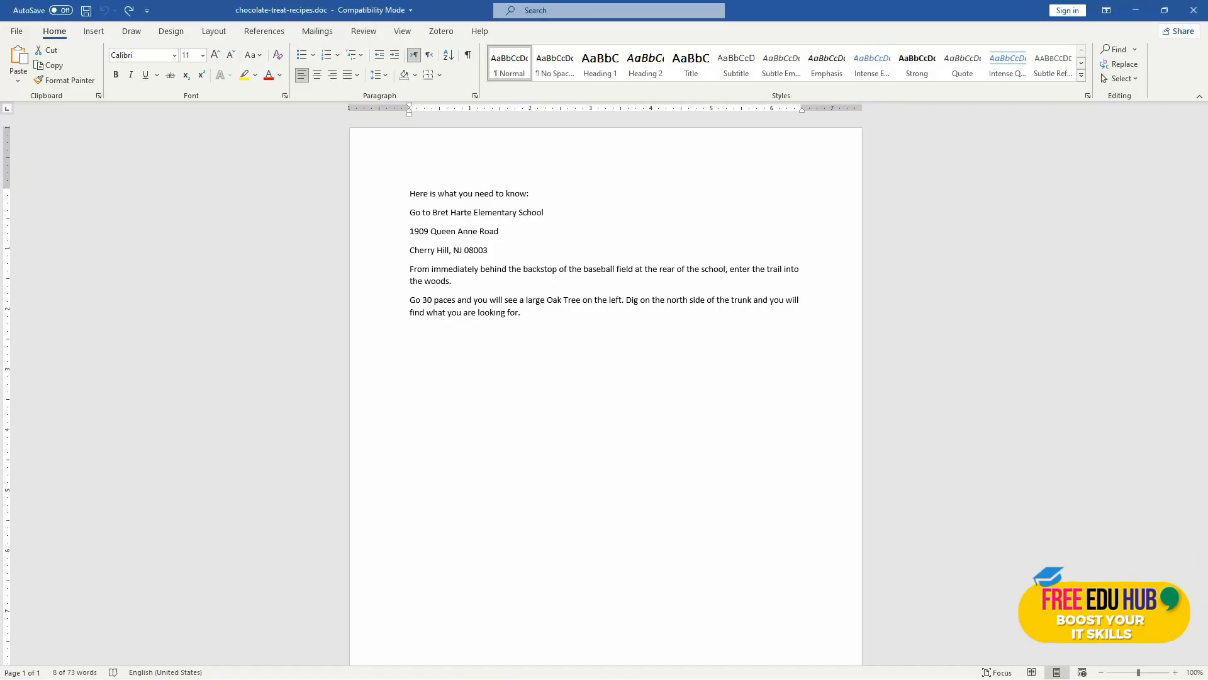
Step: Highlight the 'Go to Bret Harte Elementary' line, then cancel closing the unsaved document
drag(410, 231, 497, 252)
click(537, 220)
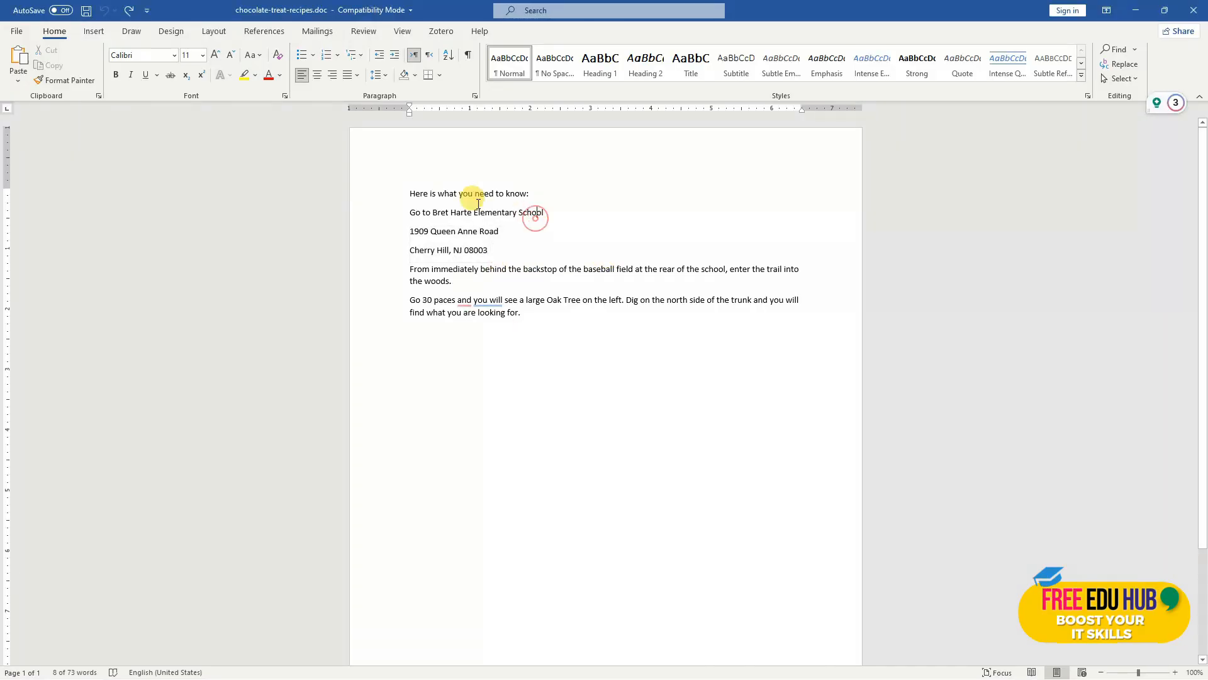
drag(446, 215, 518, 213)
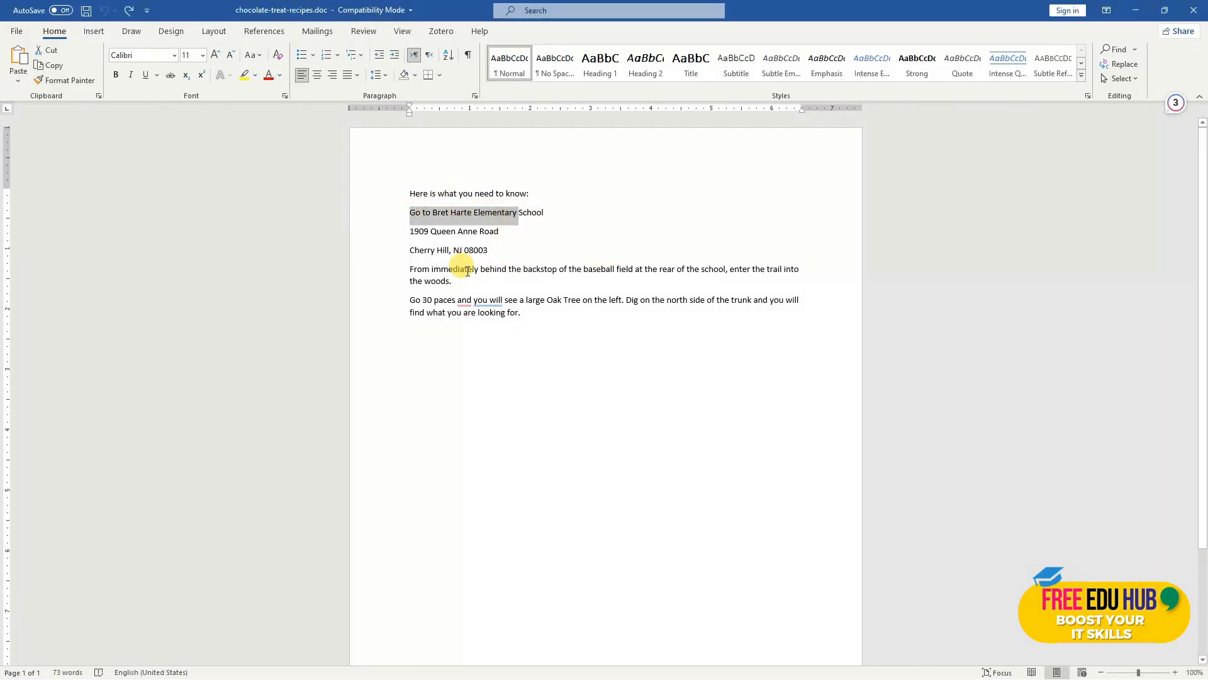
click(1194, 10)
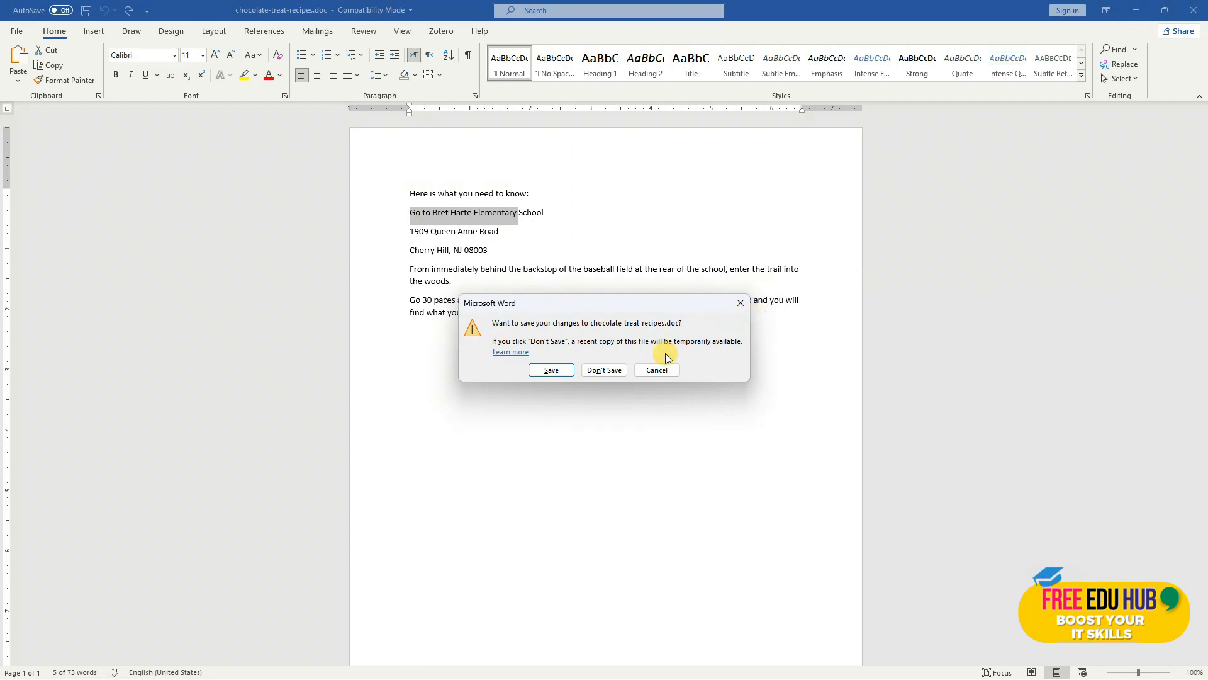
click(661, 371)
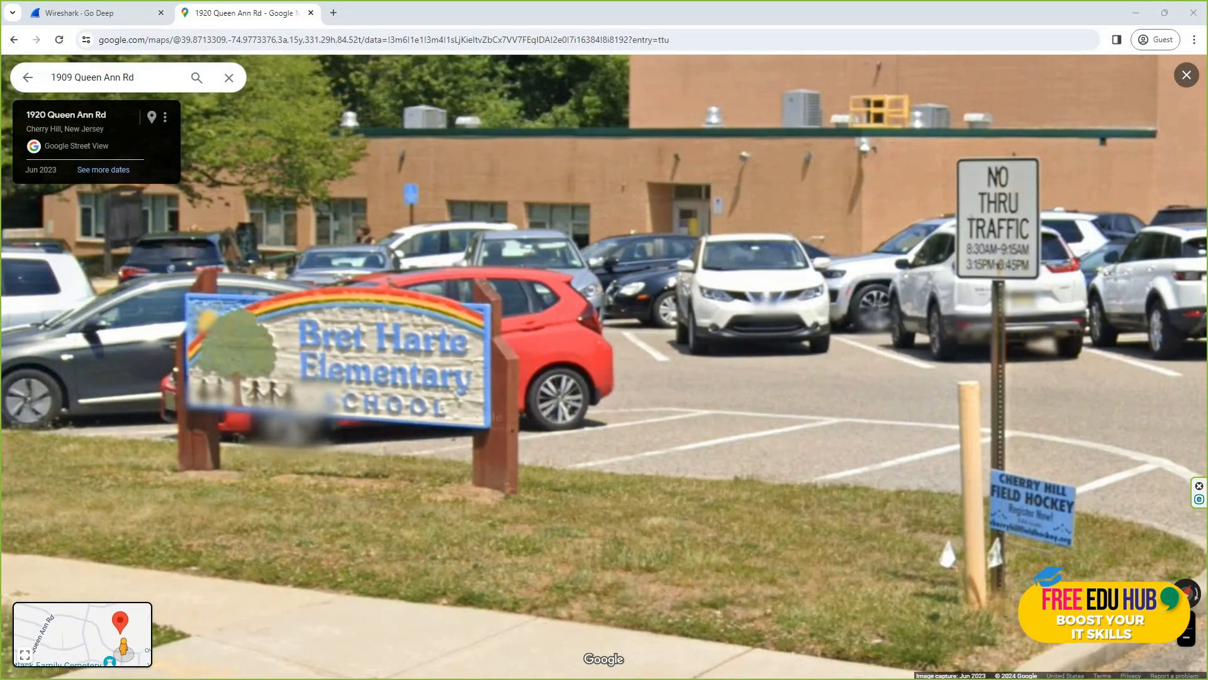
key(alt+Tab)
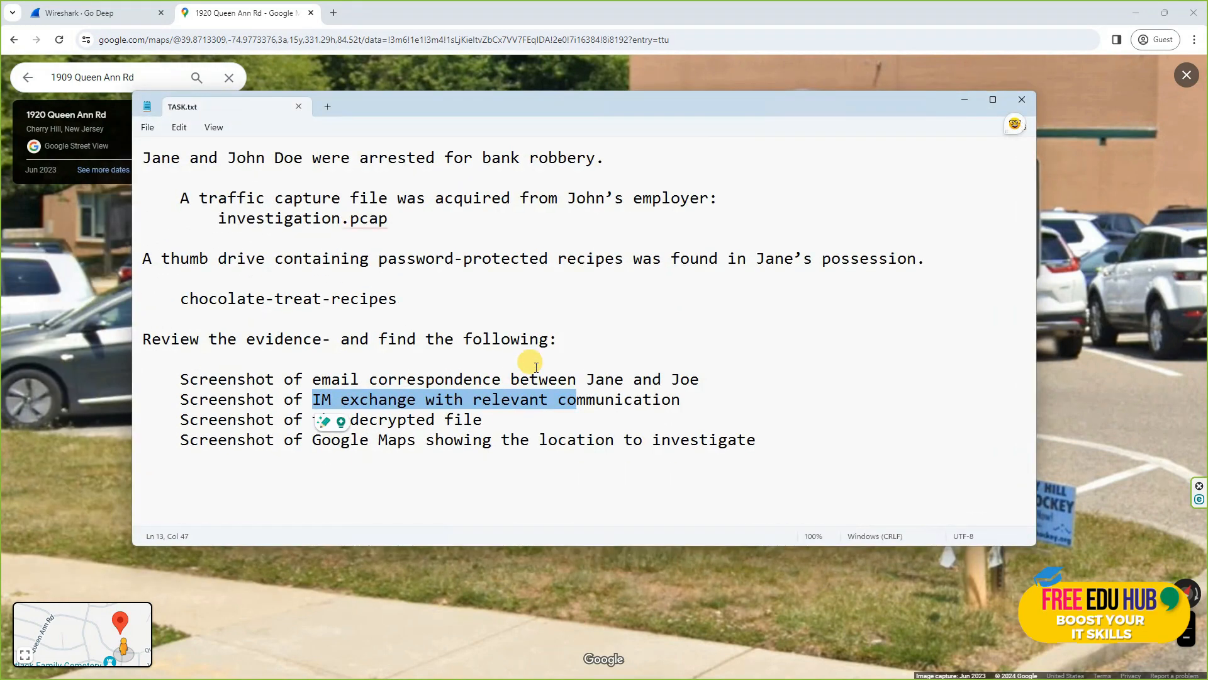
click(434, 417)
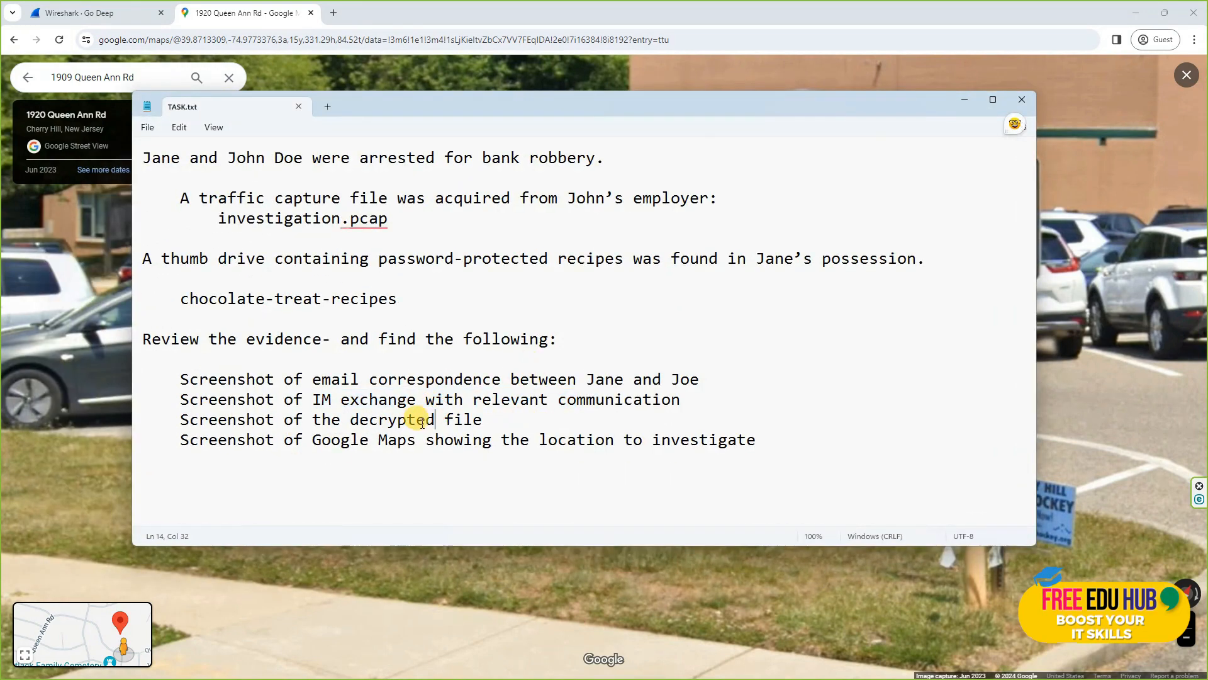
drag(294, 419, 503, 428)
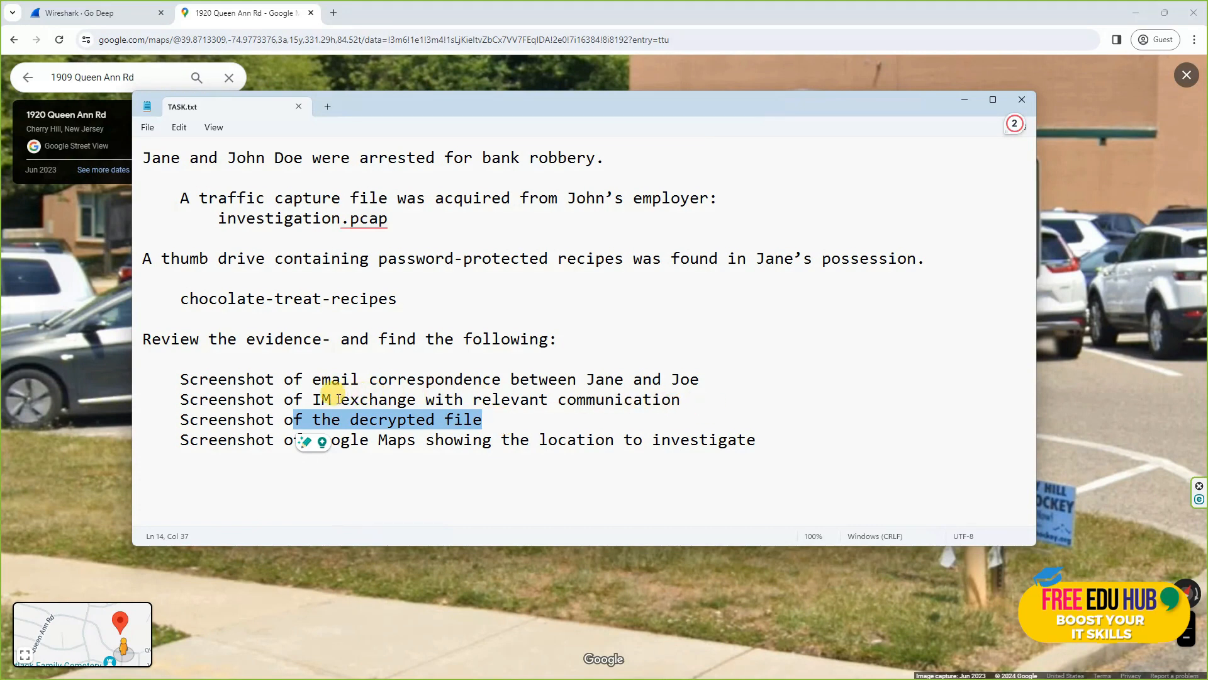
click(318, 400)
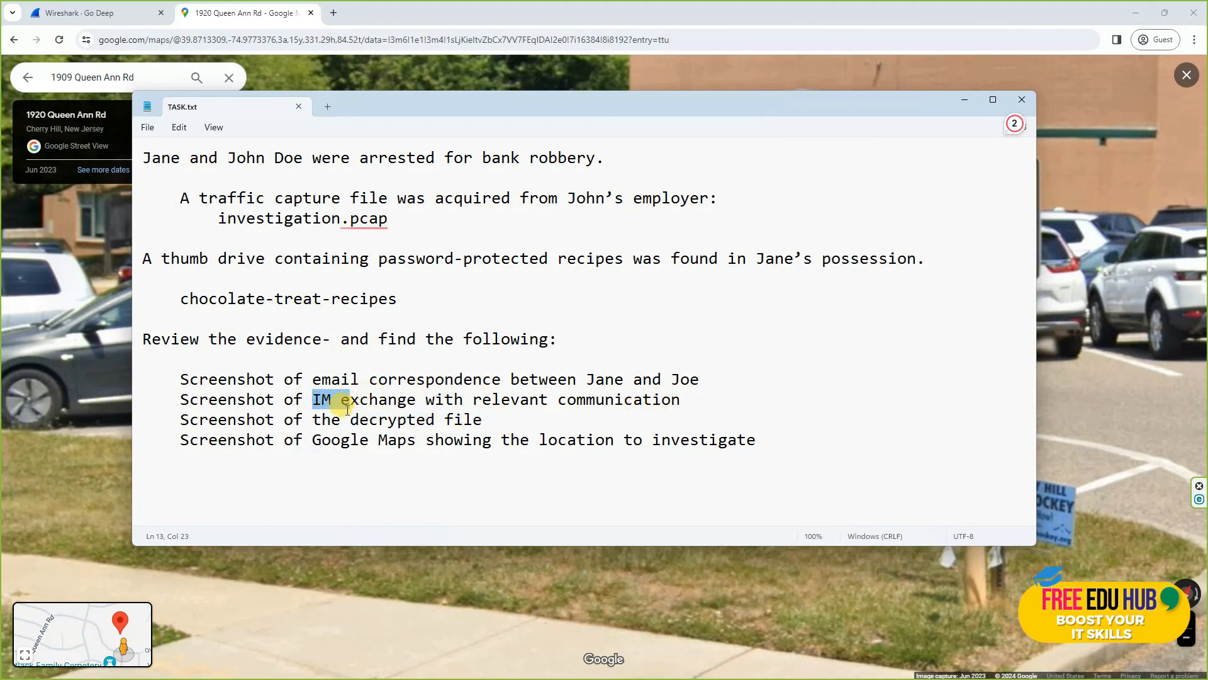
drag(323, 440, 368, 453)
click(508, 572)
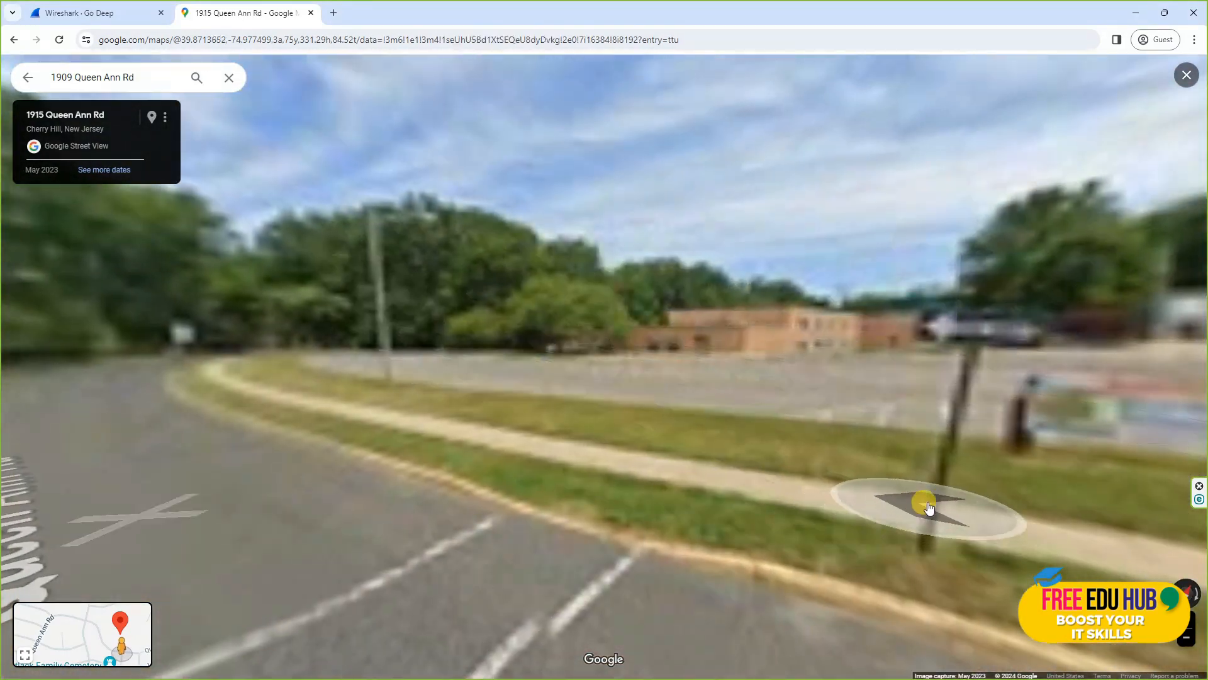
click(920, 503)
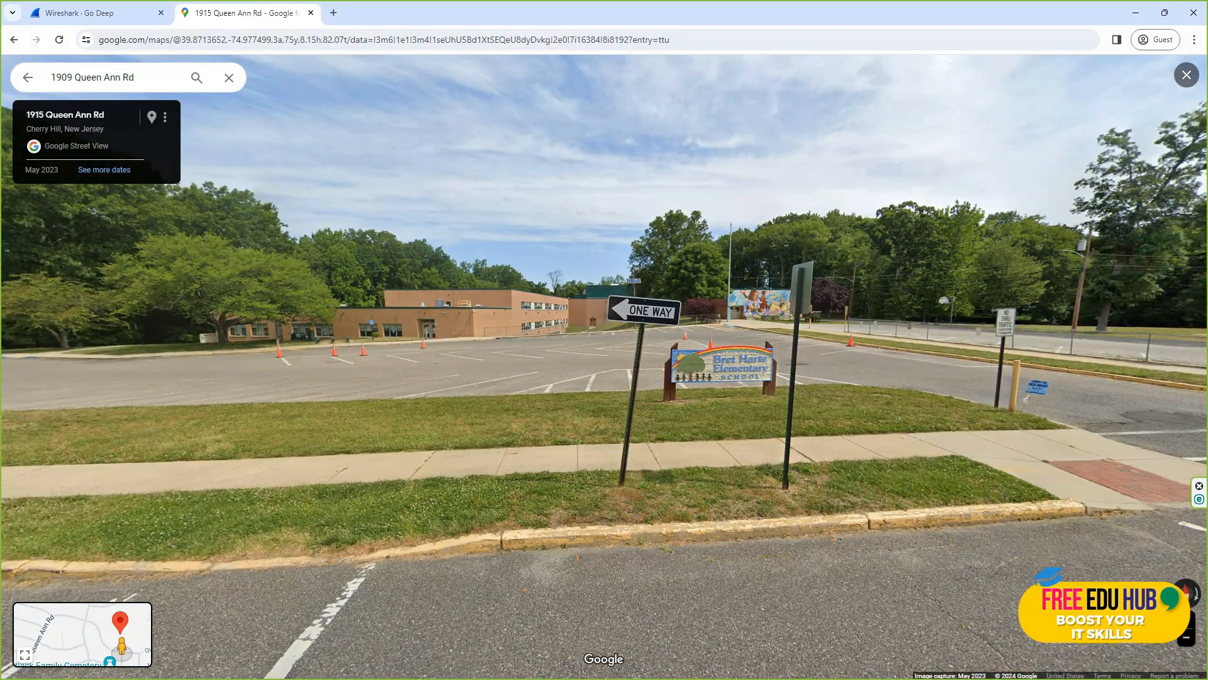
Step: Clear the tcp.stream eq 14 filter in Wireshark to list all 206 packets
click(86, 15)
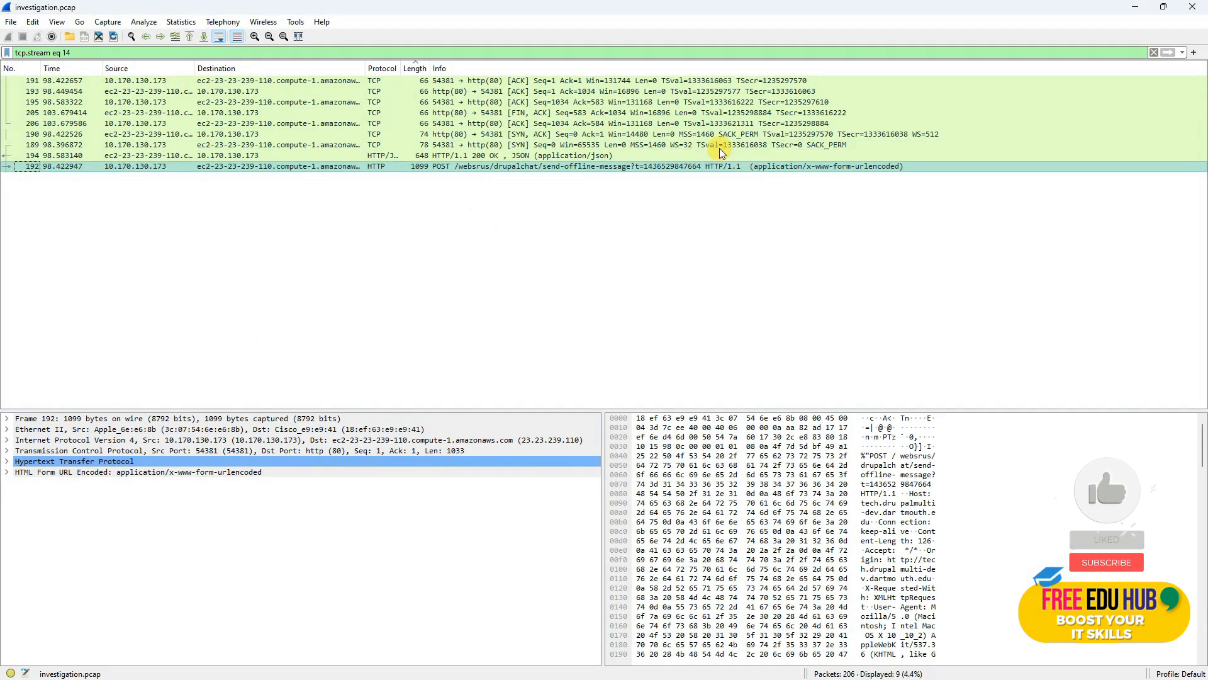
click(1154, 52)
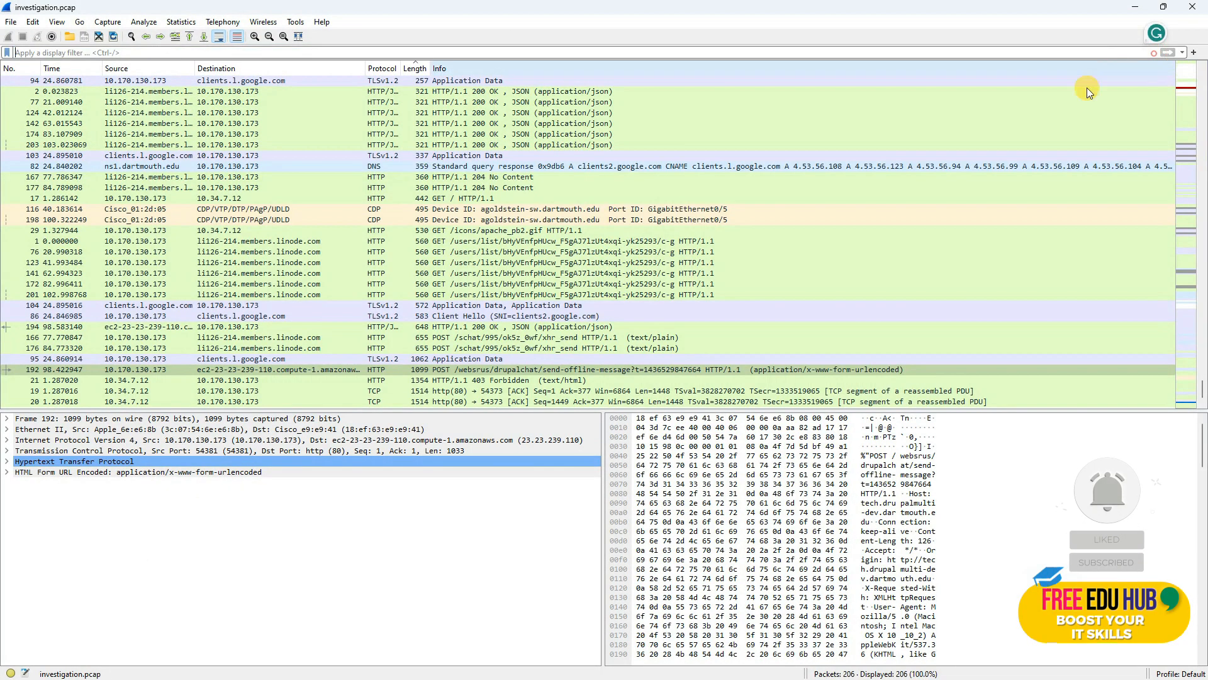
scroll(673, 199, up, 4)
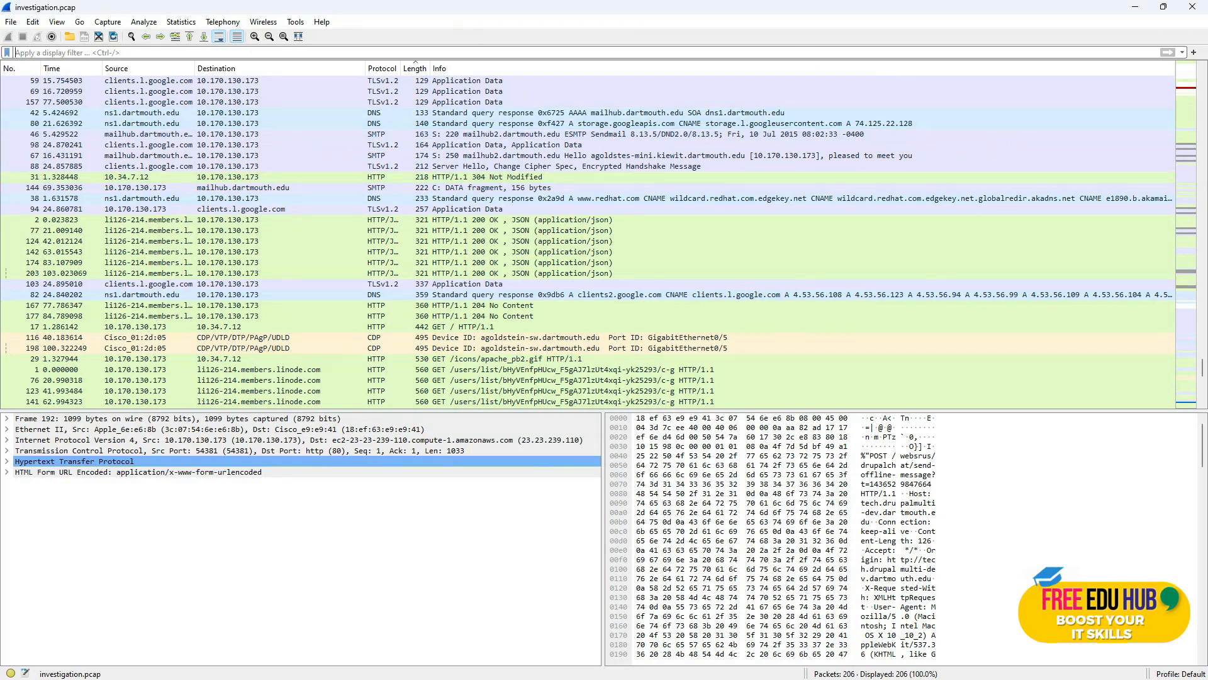